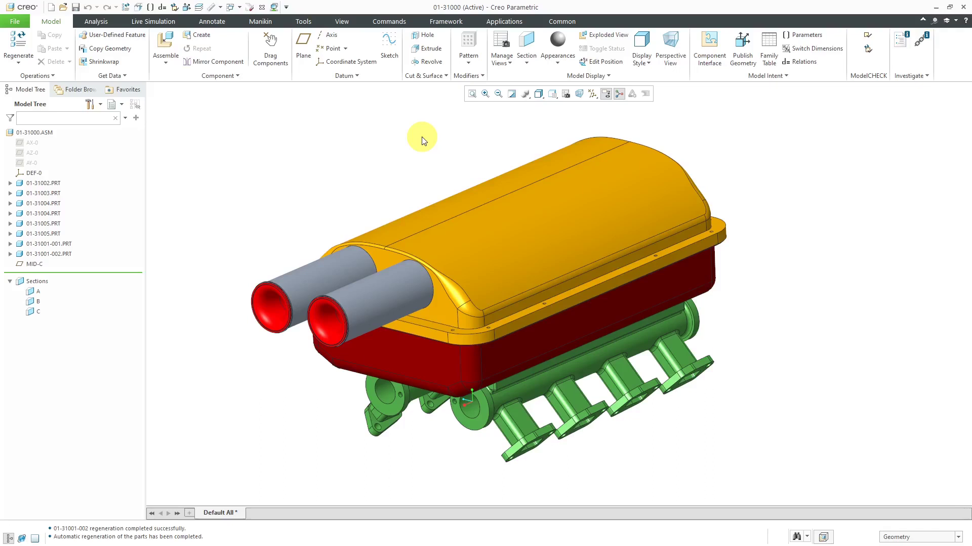
click(602, 355)
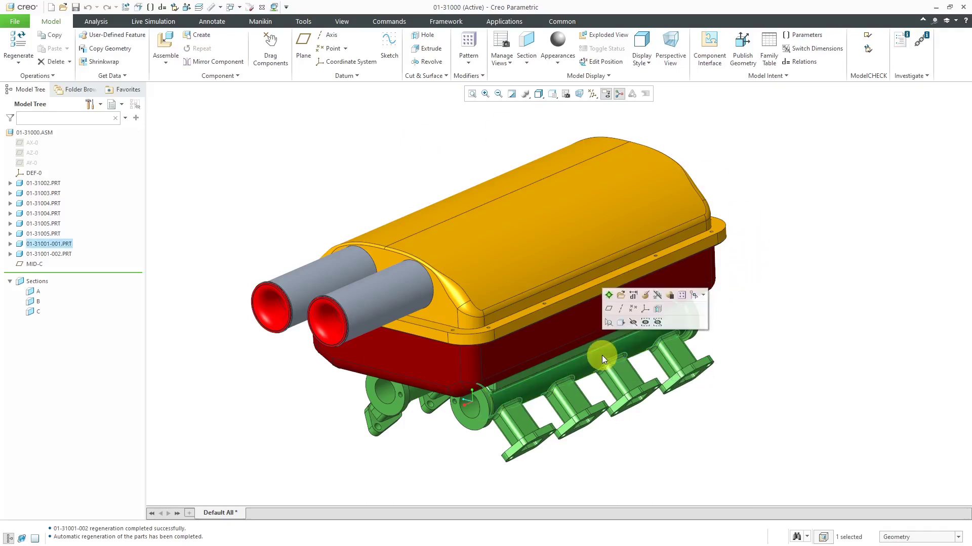
click(620, 295)
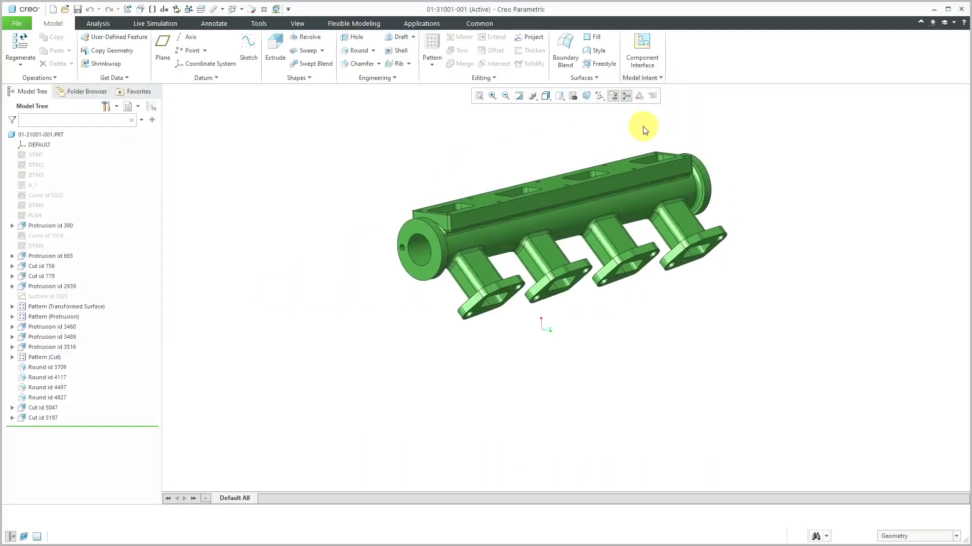
middle_drag(501, 182, 526, 184)
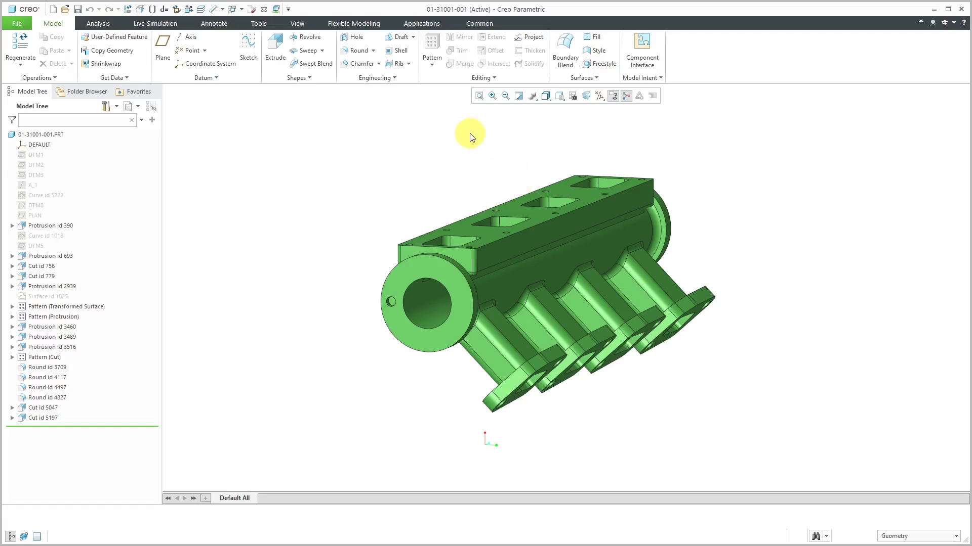
click(299, 24)
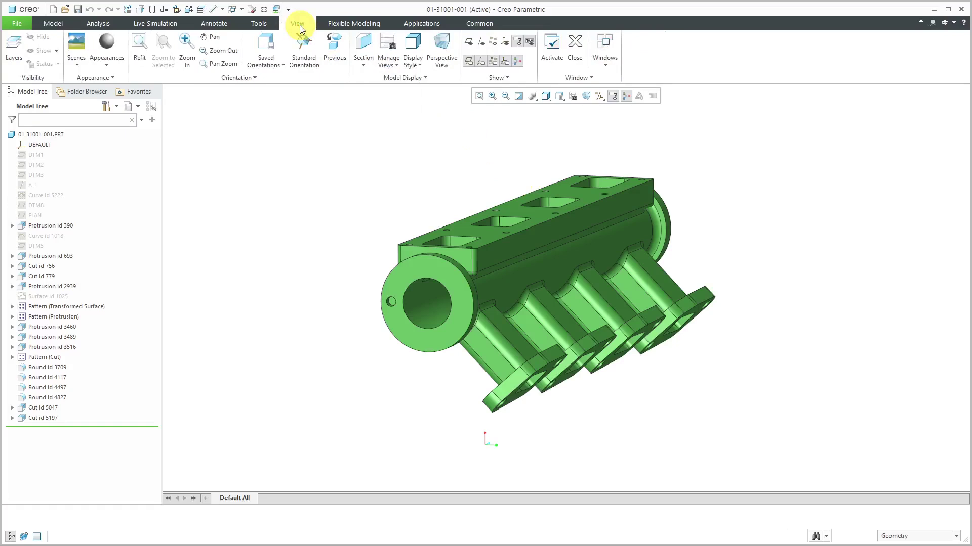
click(364, 65)
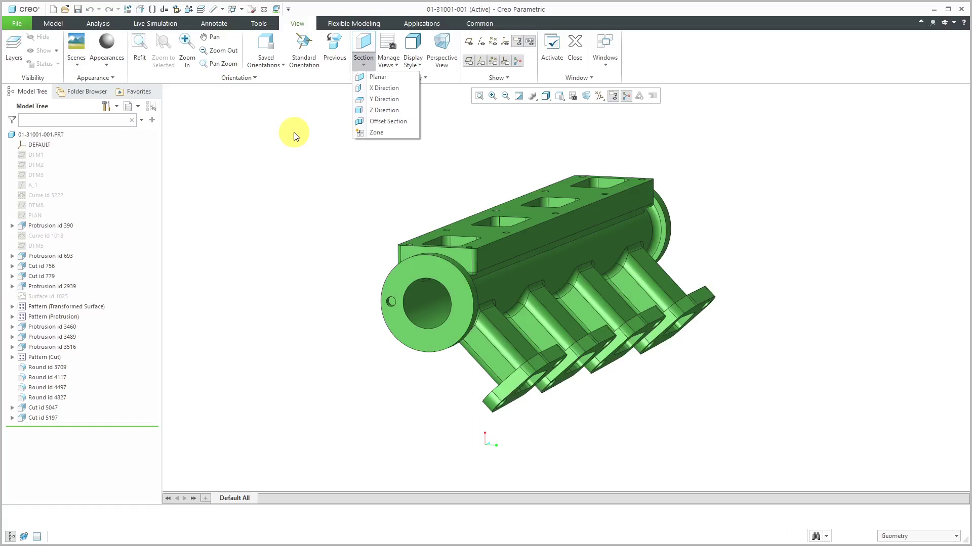
click(326, 230)
middle_drag(458, 218, 475, 217)
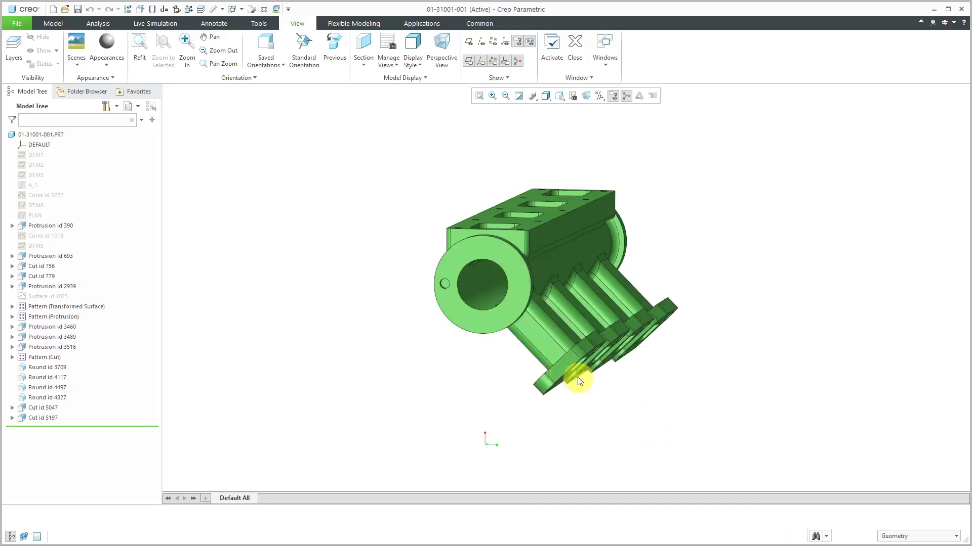
middle_drag(579, 382, 471, 329)
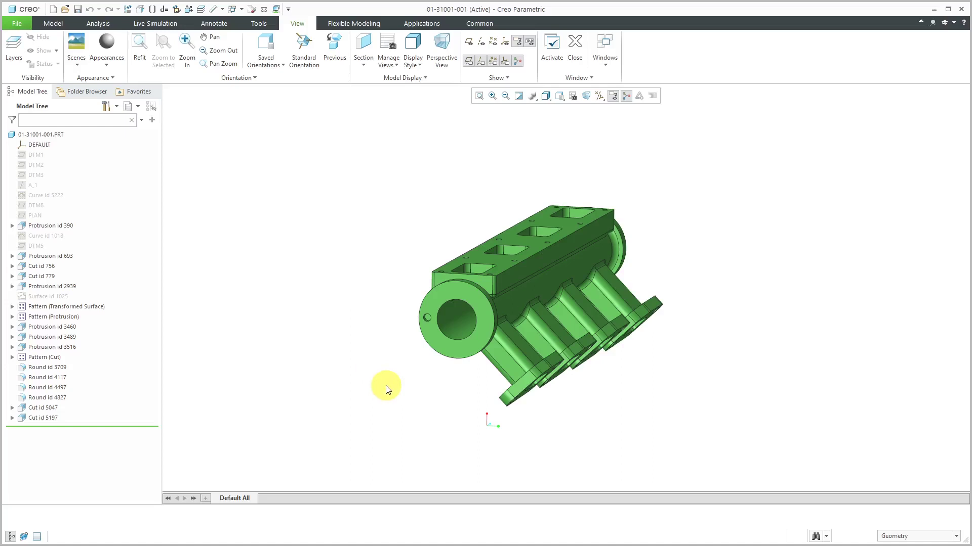
- Create a datum axis through the manifold's main cylindrical bore and turn on the axis display
click(454, 317)
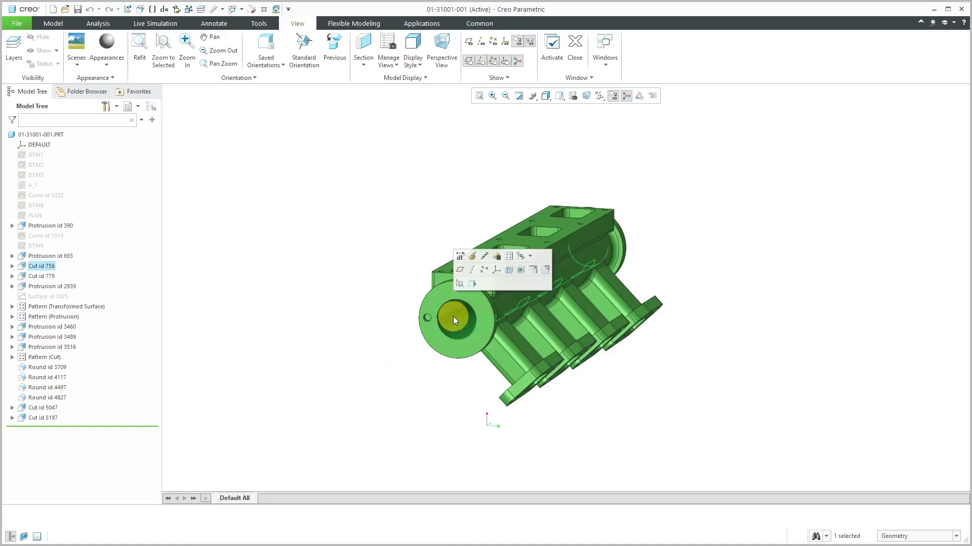
click(474, 271)
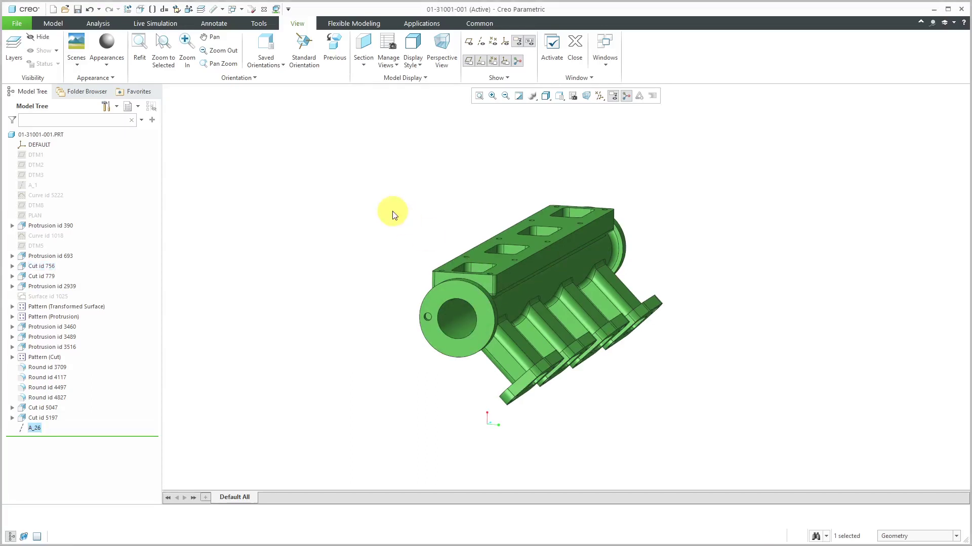
click(298, 402)
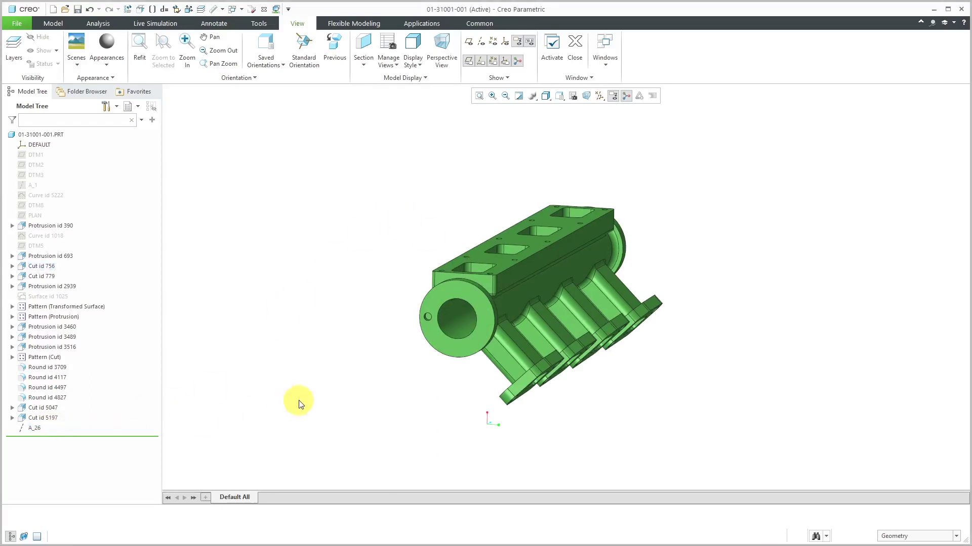
click(599, 97)
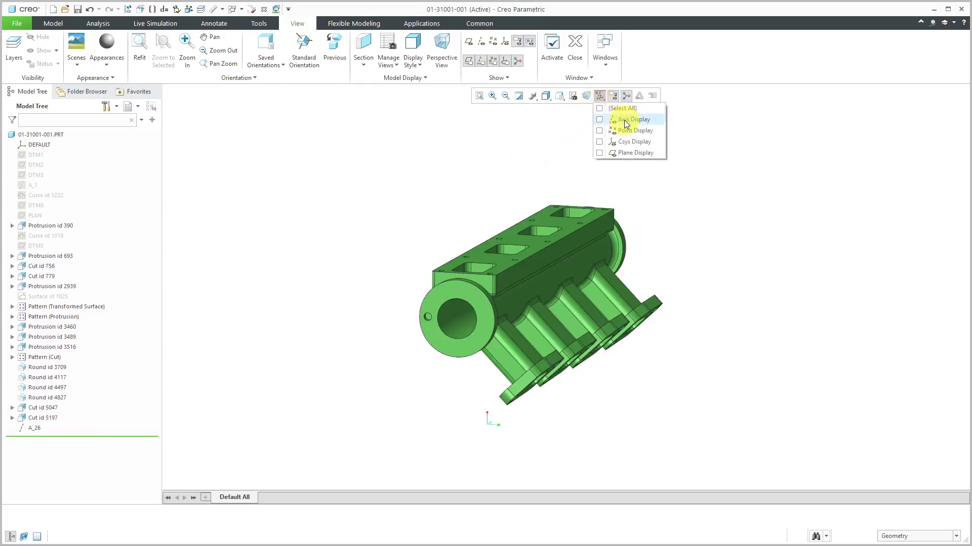
click(628, 122)
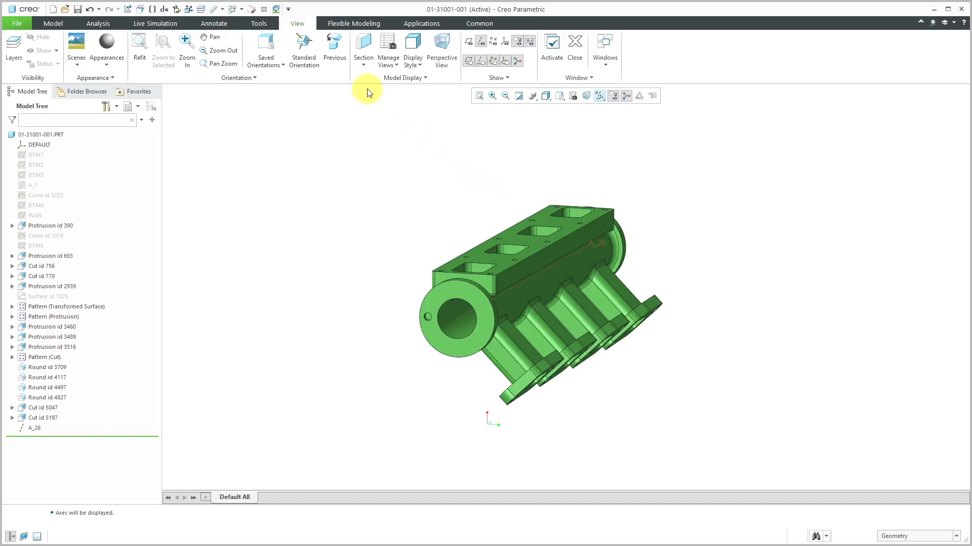
- Start an offset section sketched on the round flange's end face, with the manifold's flat upper face as the Top orientation reference
click(363, 65)
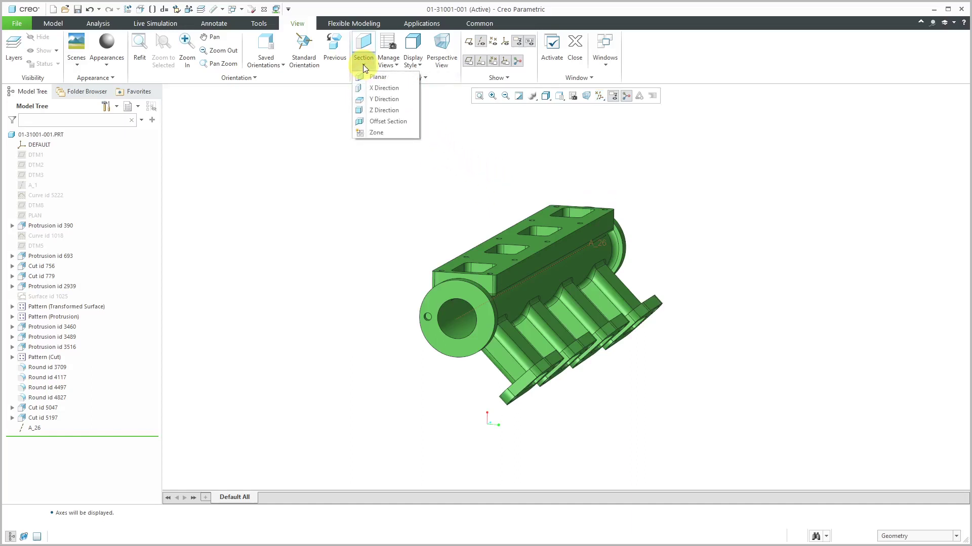
click(381, 120)
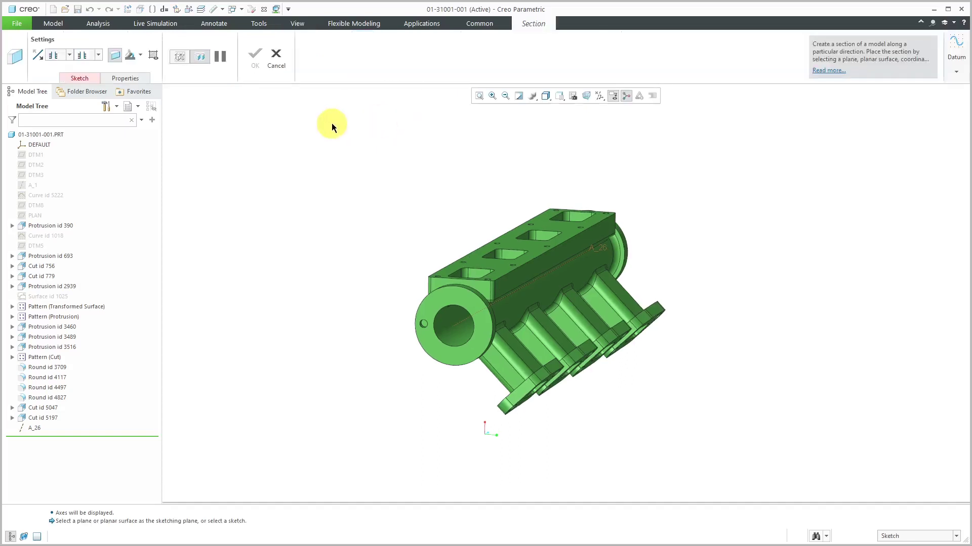
click(86, 78)
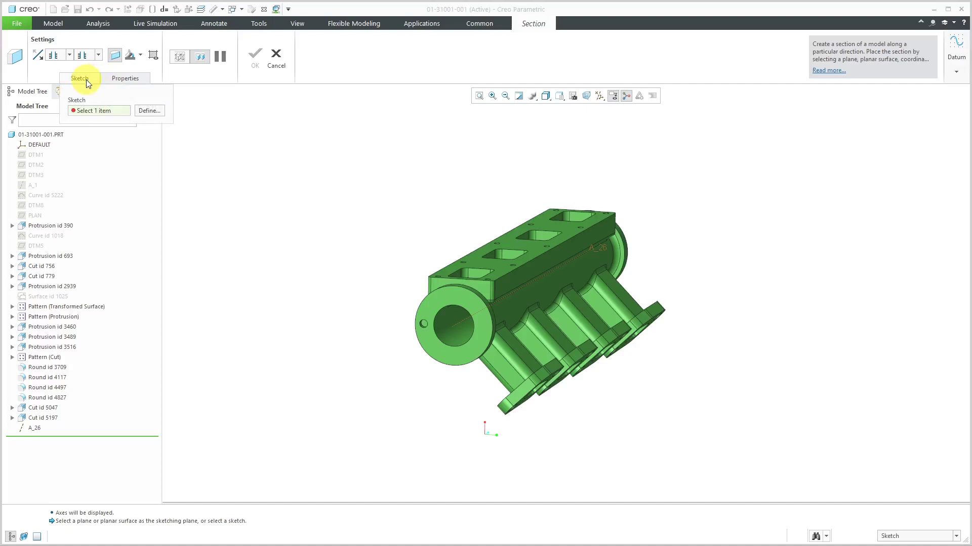
click(148, 110)
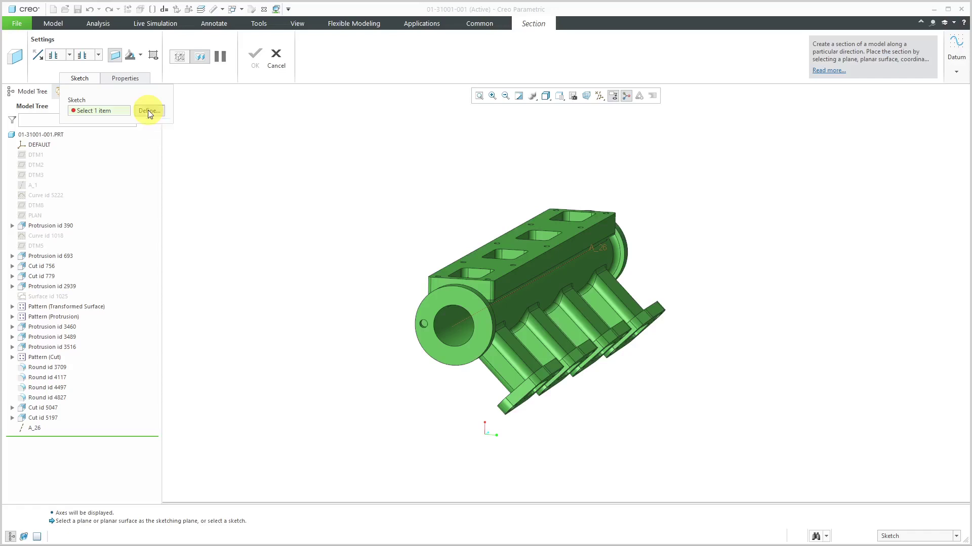
click(466, 304)
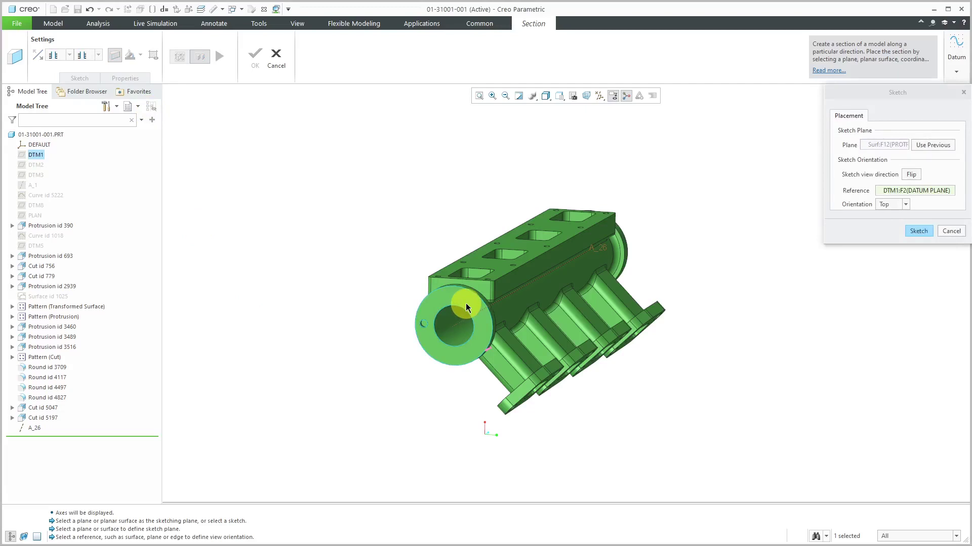
scroll(494, 314, up, 4)
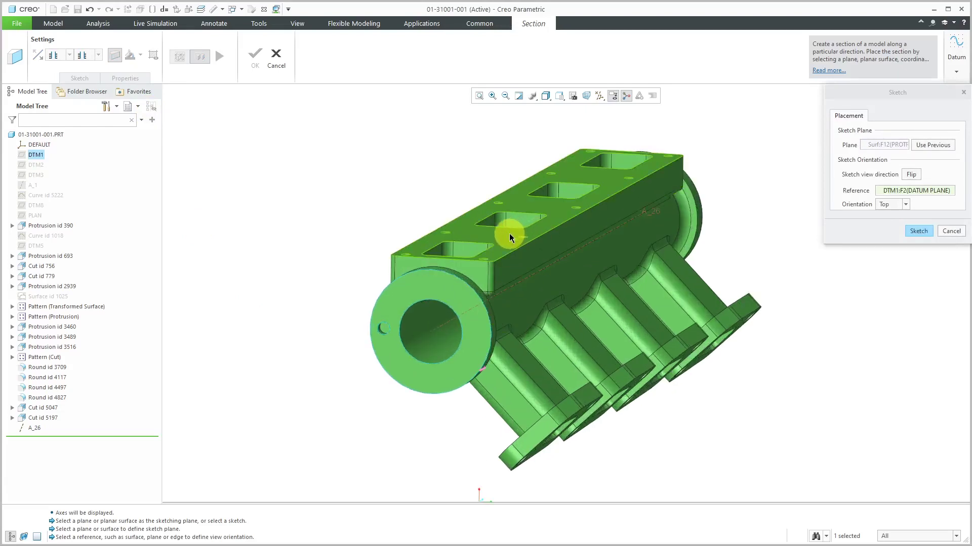
click(509, 234)
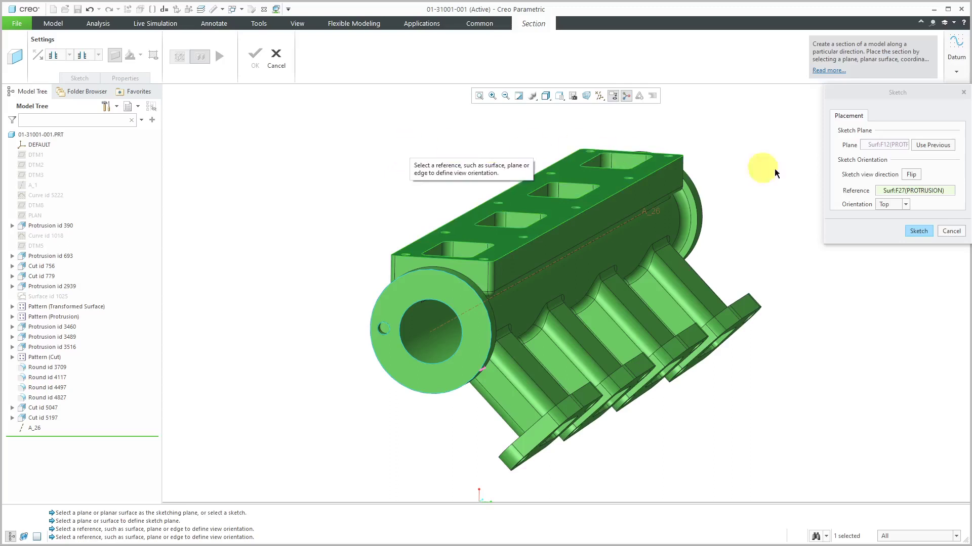
click(919, 232)
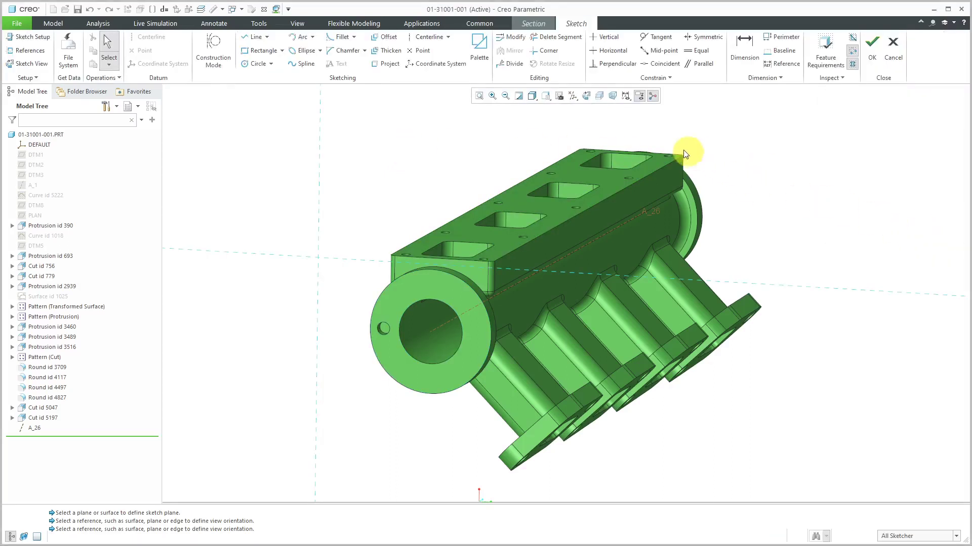
- Add the bore axis A_26, the angled outlet flange's outer face and the outlet leg's upper side surface as sketch references
click(590, 99)
scroll(644, 139, up, 5)
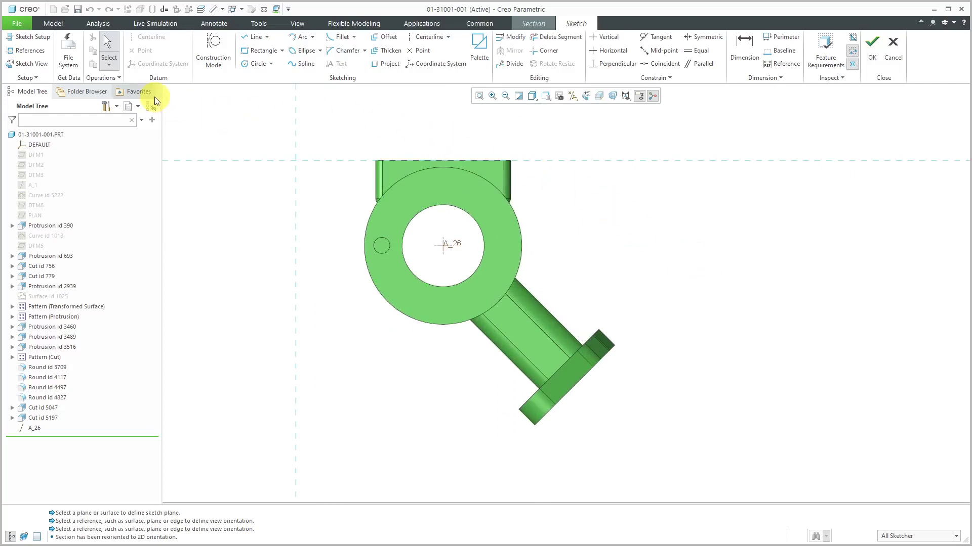
click(40, 51)
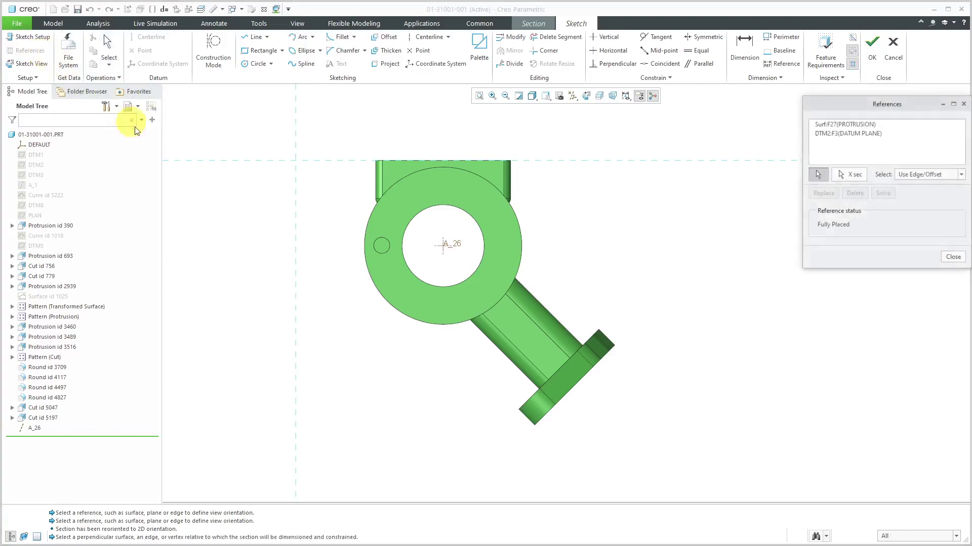
click(445, 244)
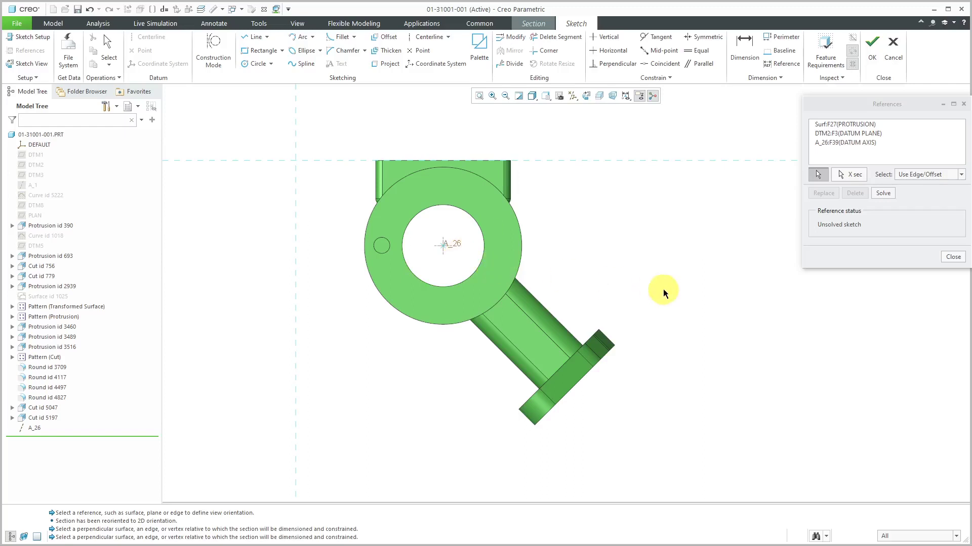
click(575, 384)
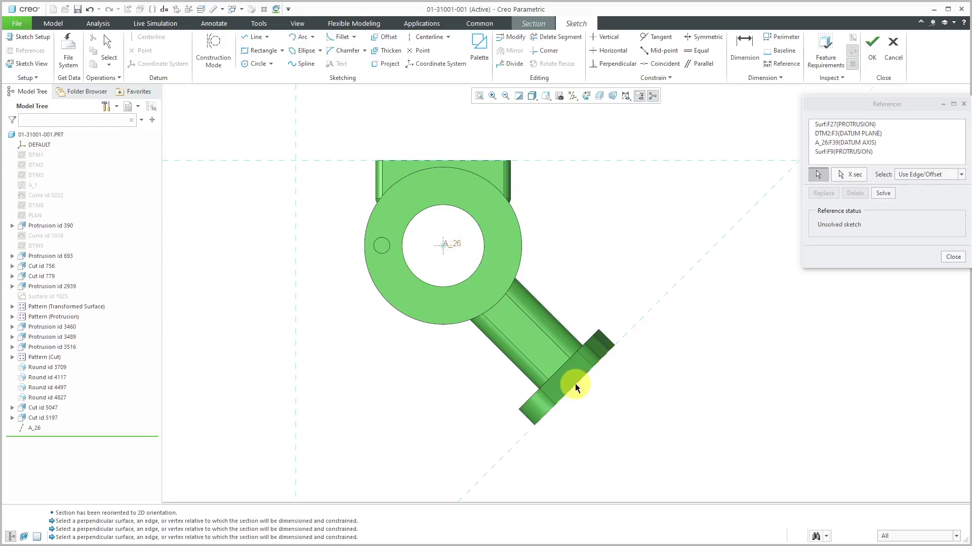
click(546, 307)
click(880, 193)
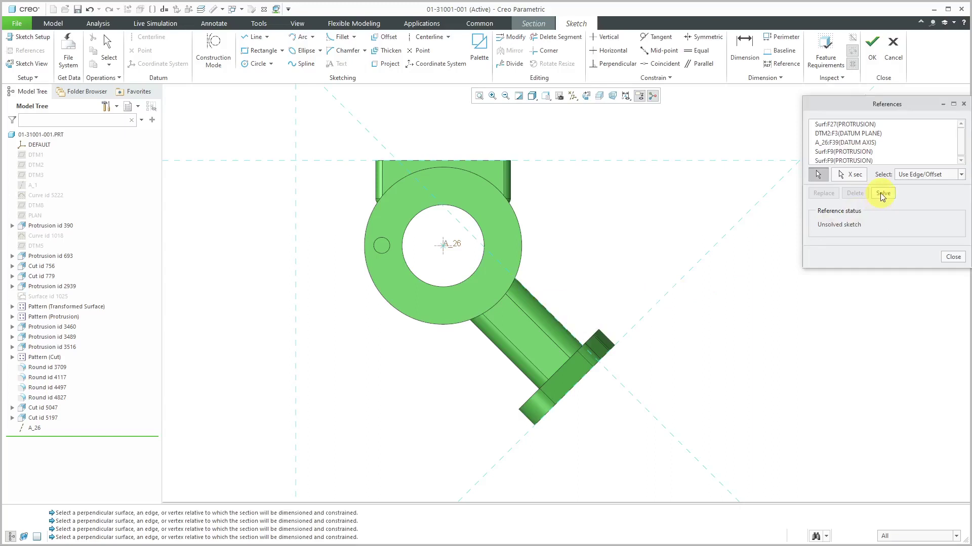
click(954, 257)
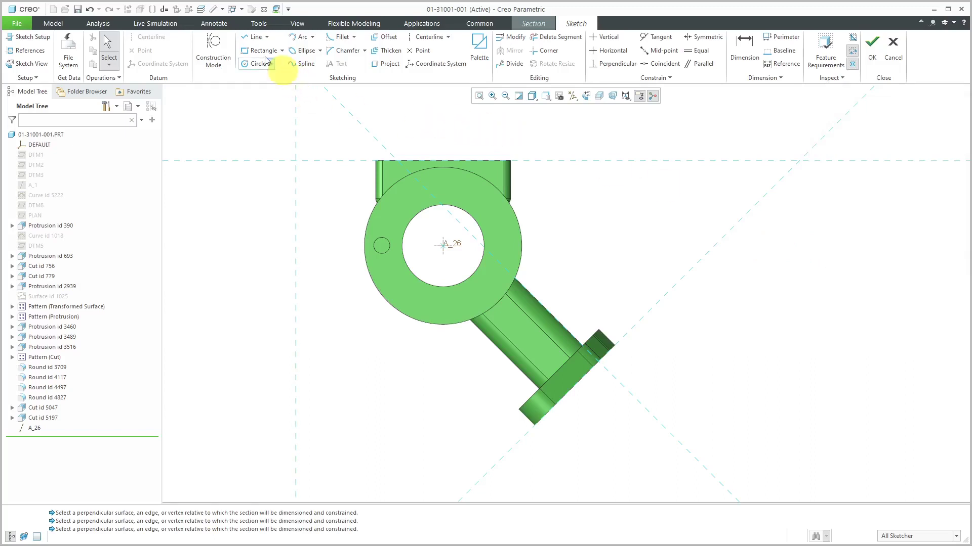
- Sketch a vertical line about 62 long from the bore axis upward past the manifold's flat upper face
click(252, 37)
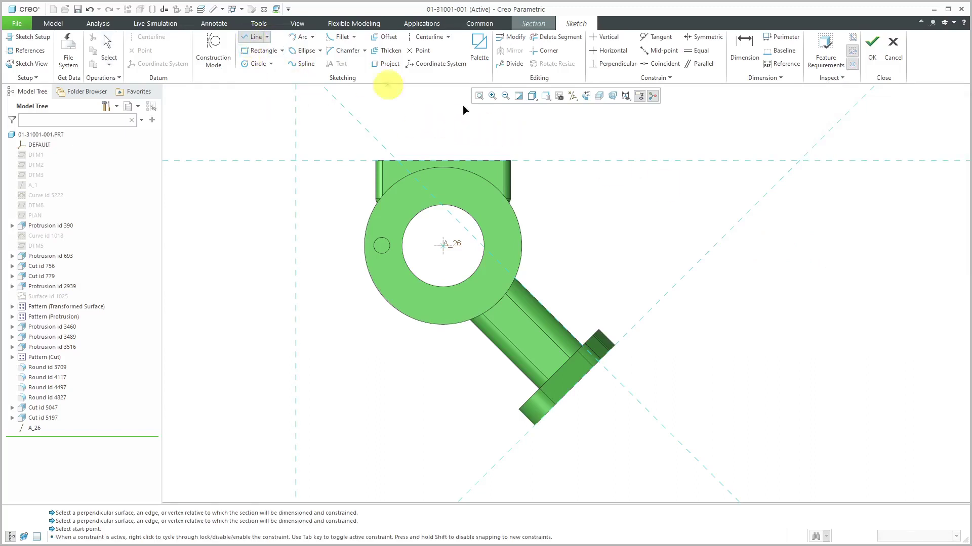
click(442, 247)
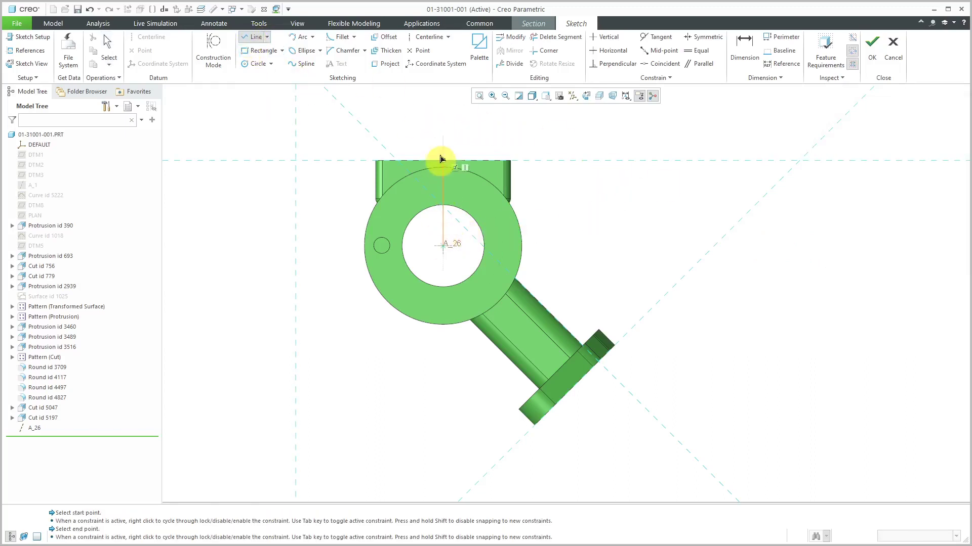
click(444, 106)
middle_click(562, 132)
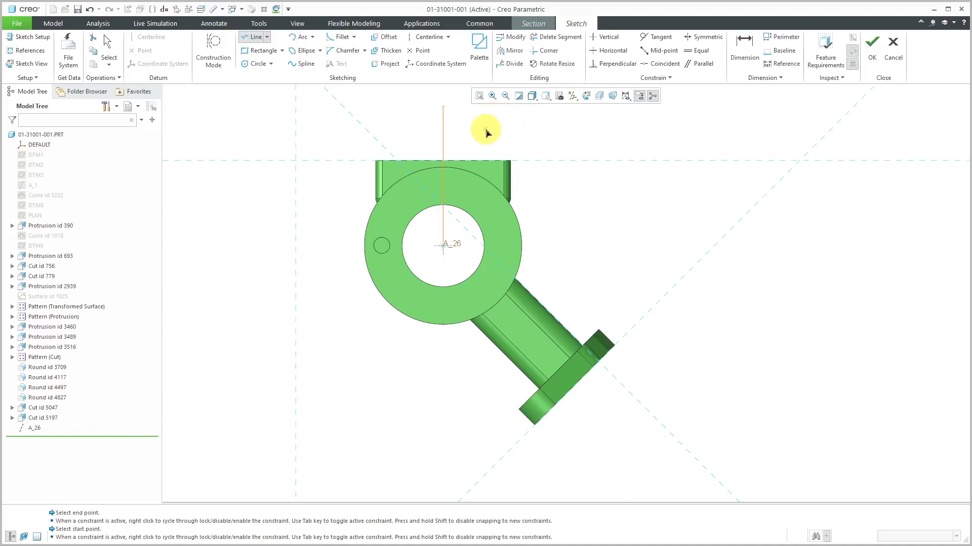
middle_click(487, 133)
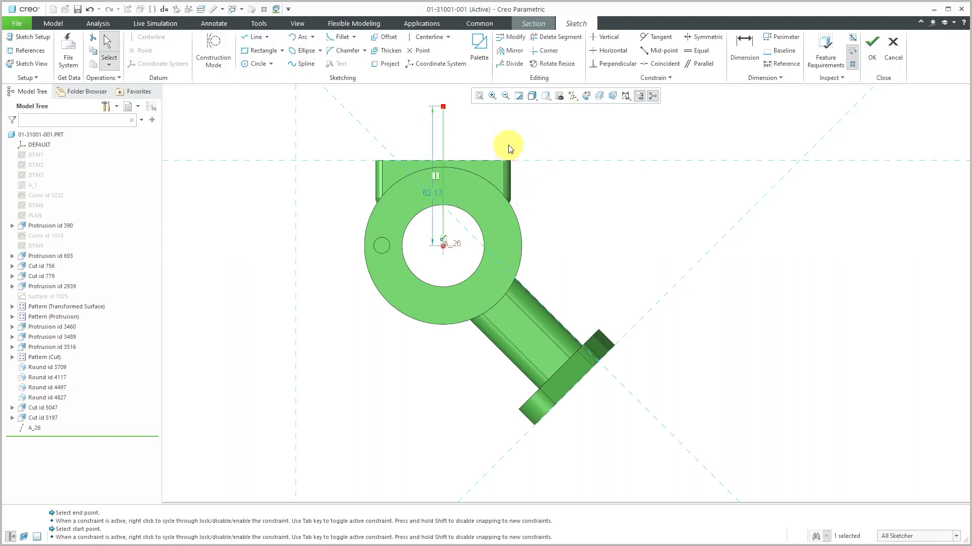
- Trim off the part of the vertical line that extends beyond the manifold's flat upper face
click(556, 37)
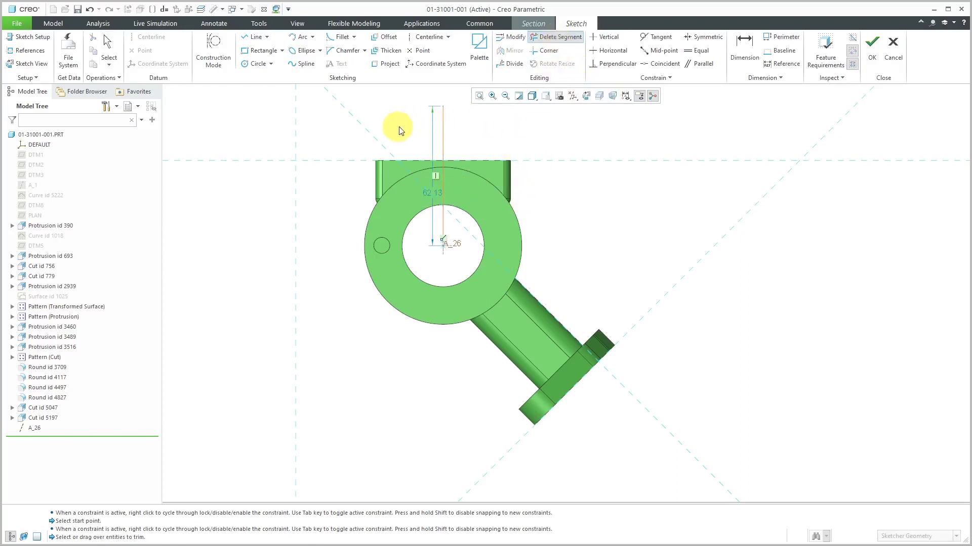
drag(402, 127, 475, 133)
middle_click(505, 124)
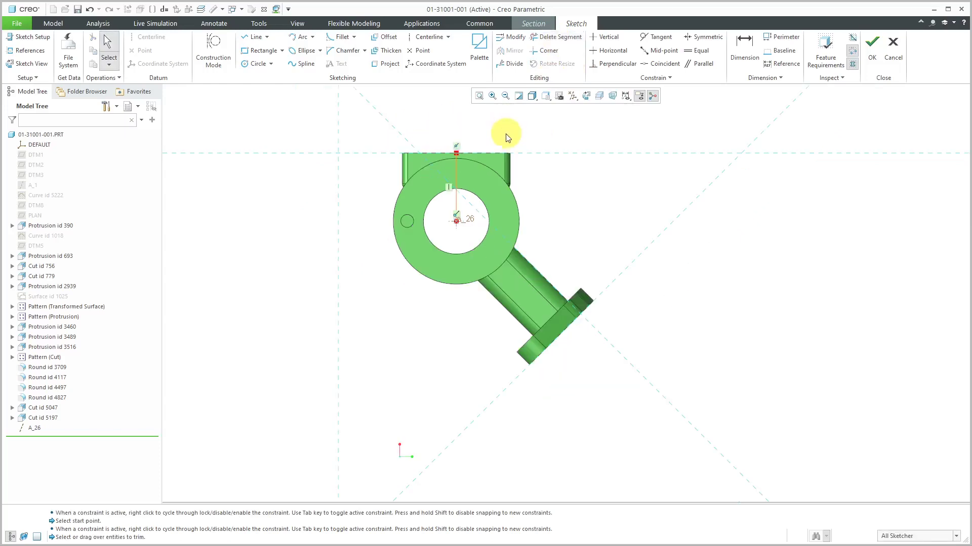
- Sketch an angled line from the bore axis along the outlet leg to the flange's outer face, and finish the section sketch
scroll(494, 144, up, 2)
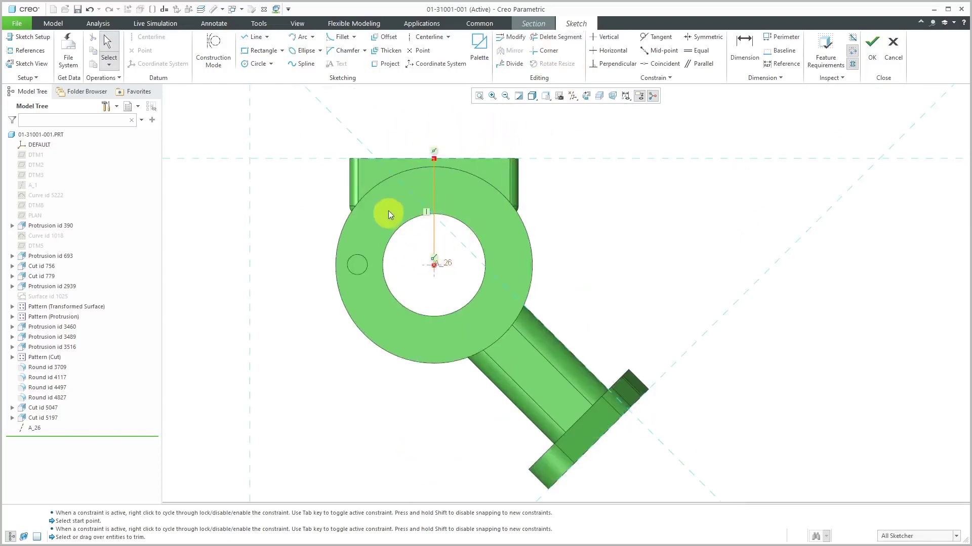
scroll(391, 202, down, 1)
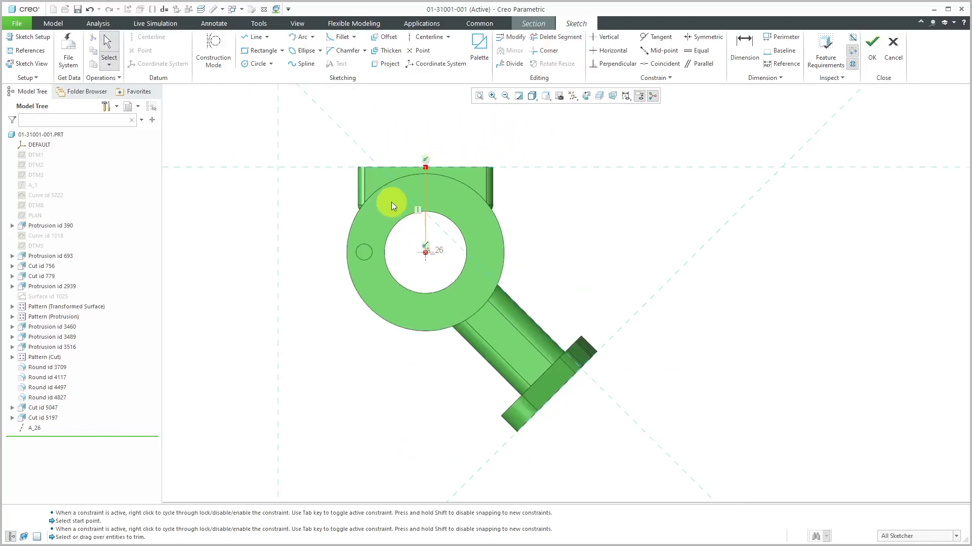
click(256, 37)
click(425, 252)
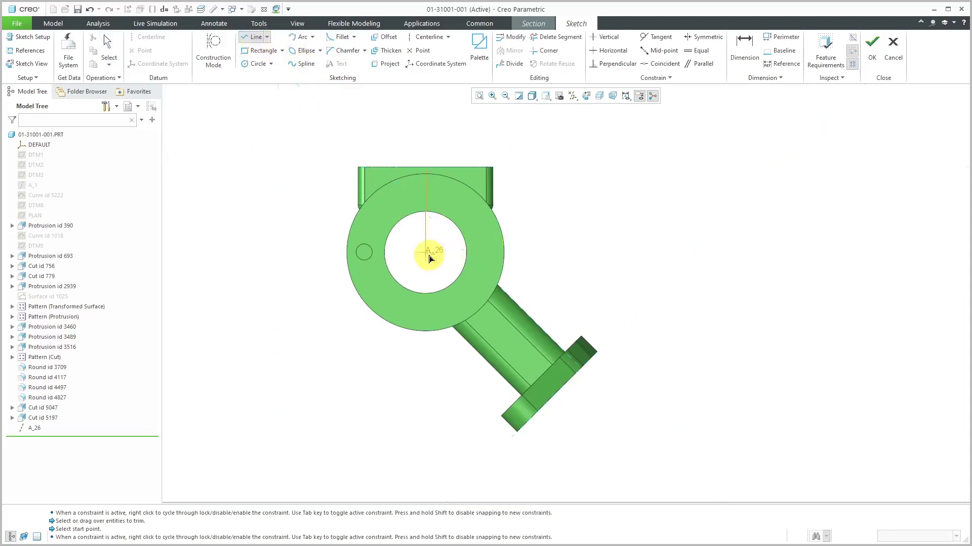
scroll(561, 400, up, 1)
click(560, 388)
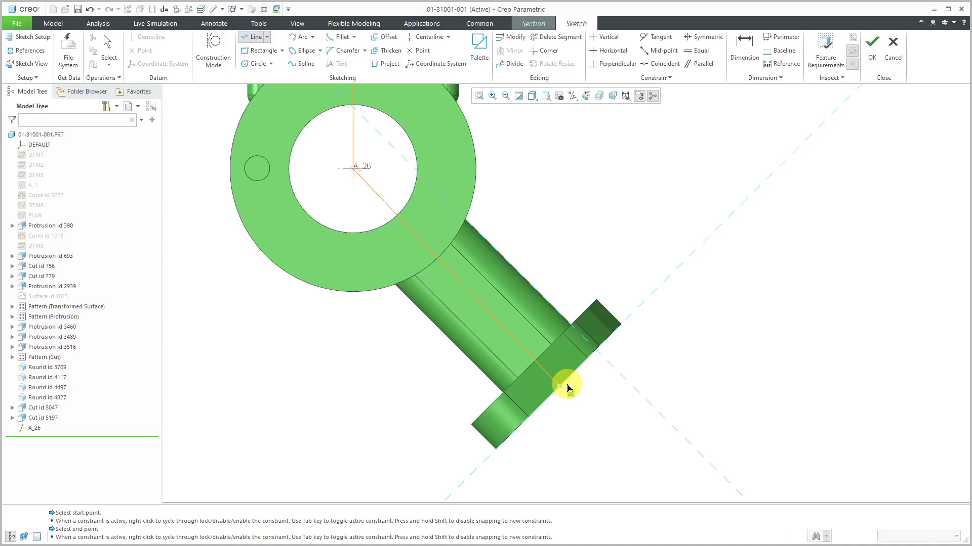
middle_click(746, 349)
middle_click(747, 349)
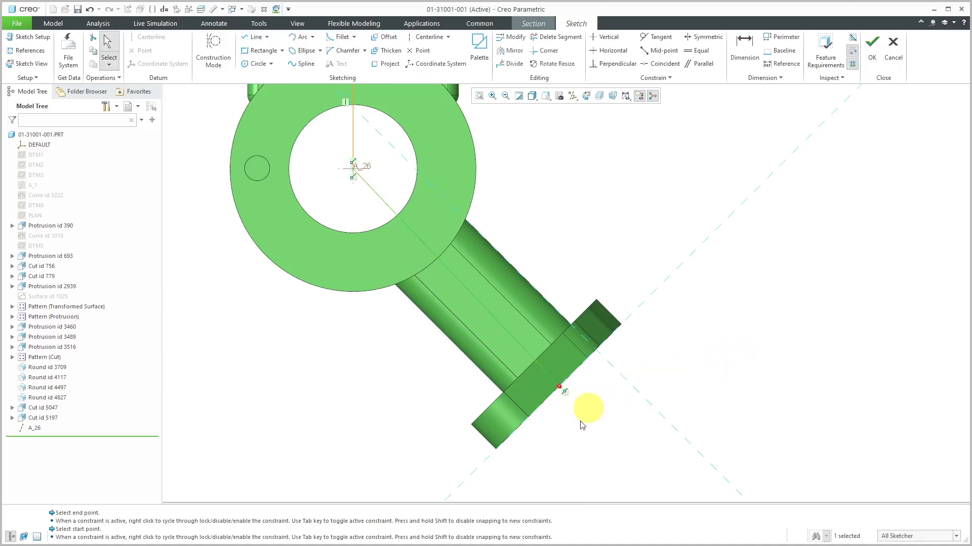
scroll(582, 425, up, 3)
scroll(559, 396, down, 8)
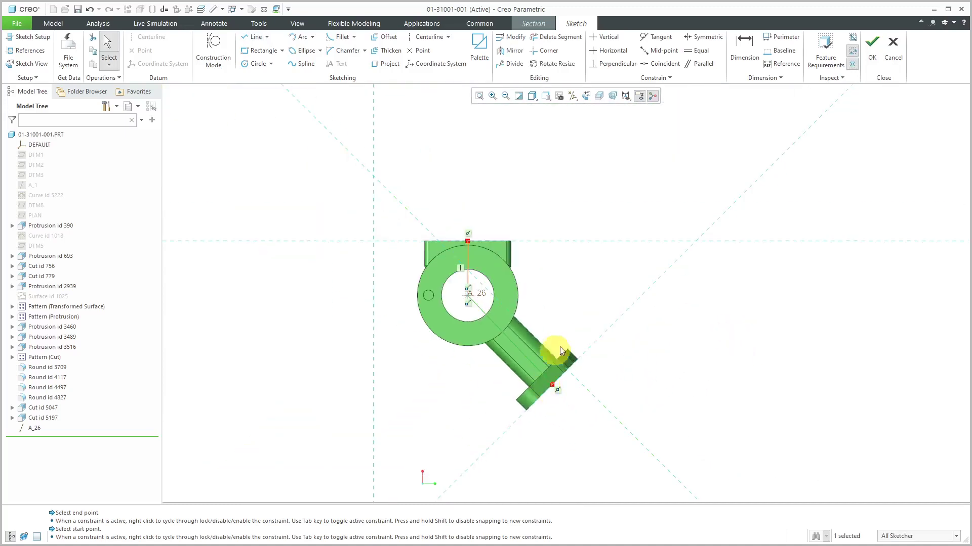
click(872, 60)
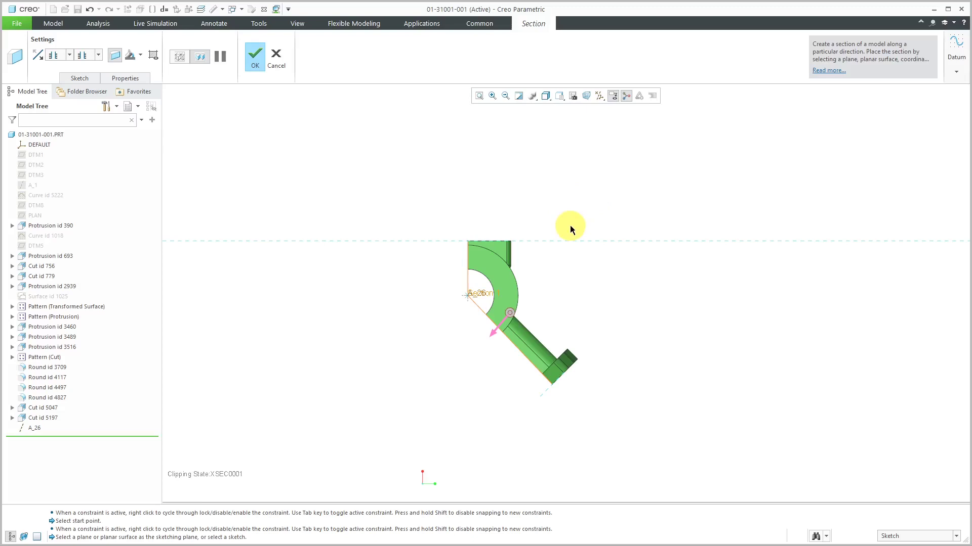
- Turn on the hatching display on the offset section's cut faces
middle_drag(570, 226, 582, 237)
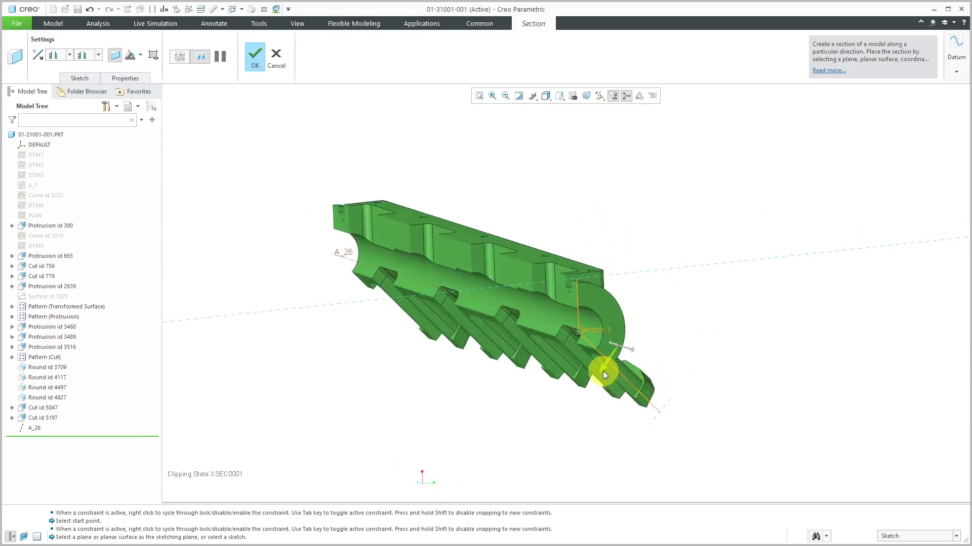
middle_drag(602, 372, 603, 370)
mouse_move(604, 284)
middle_down()
mouse_move(551, 282)
mouse_move(768, 232)
middle_up()
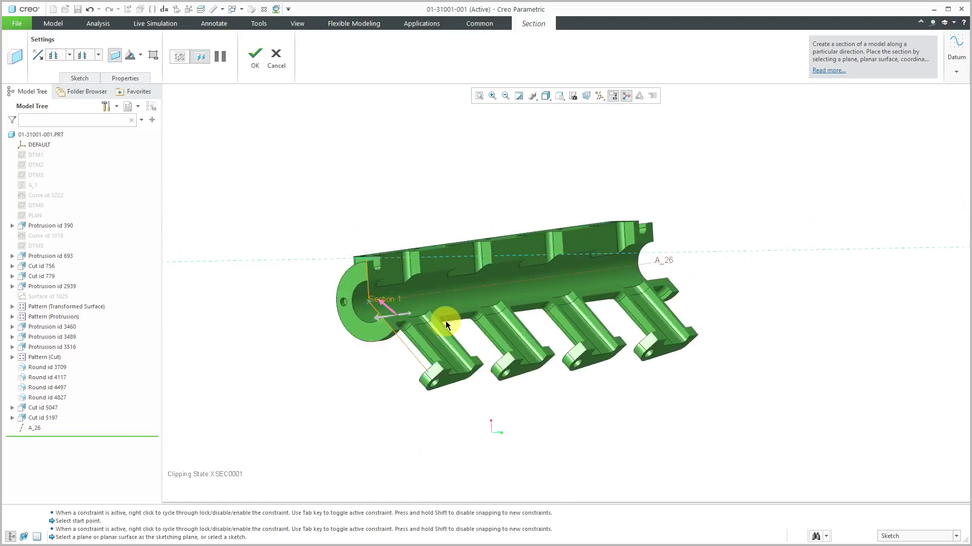
scroll(445, 320, down, 2)
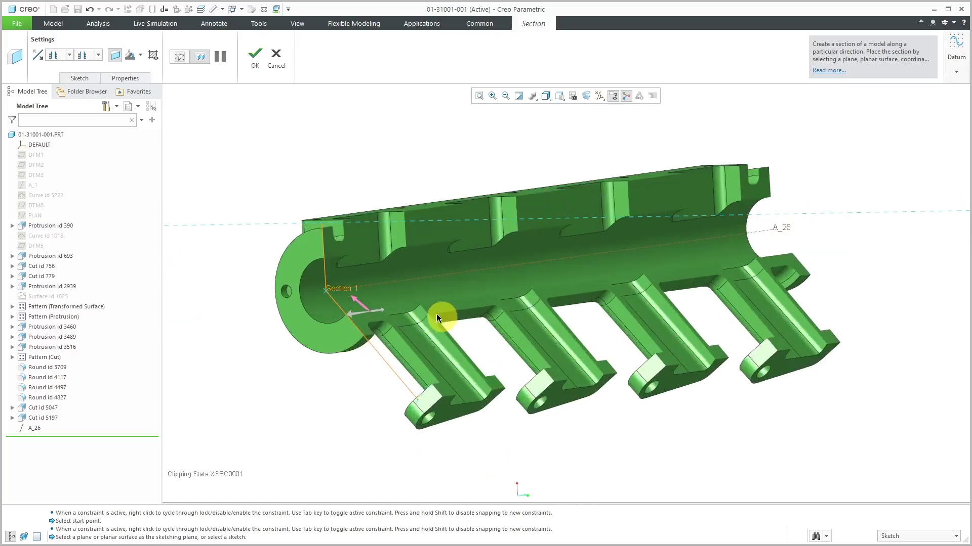
click(154, 55)
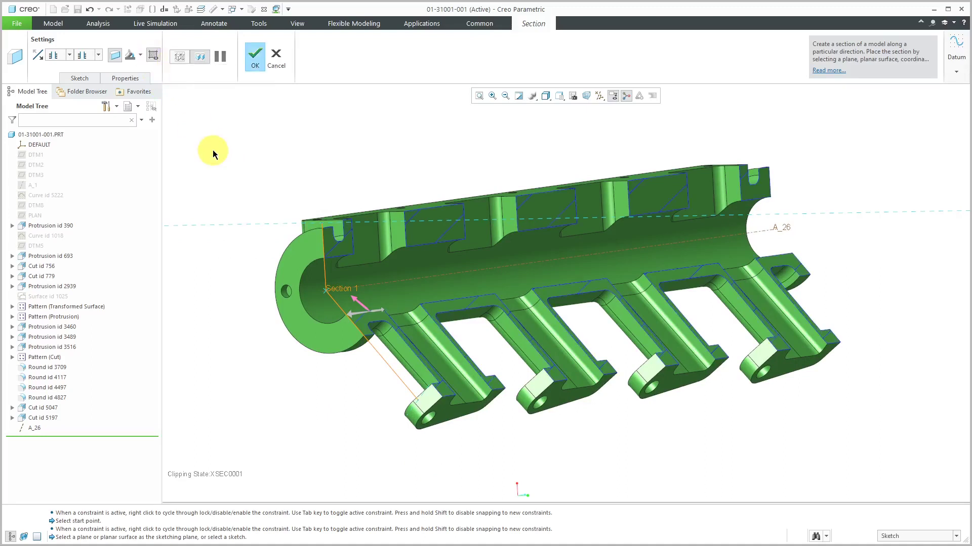
- Name the offset section A and complete it
click(127, 79)
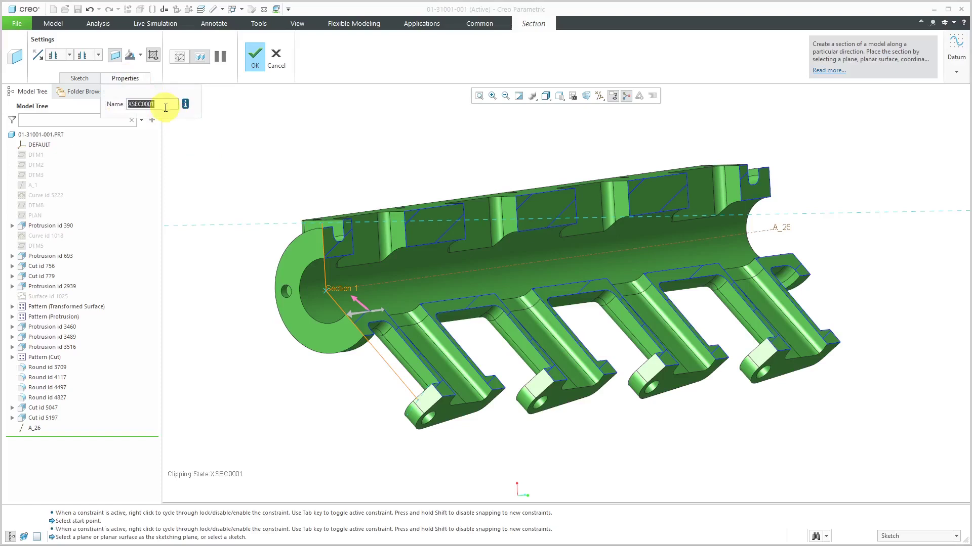
text(A)
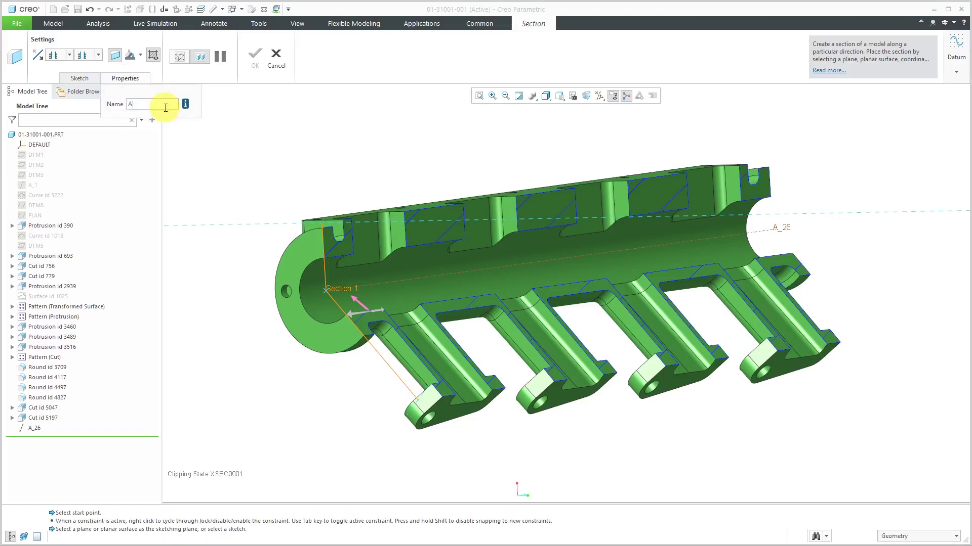
key(Return)
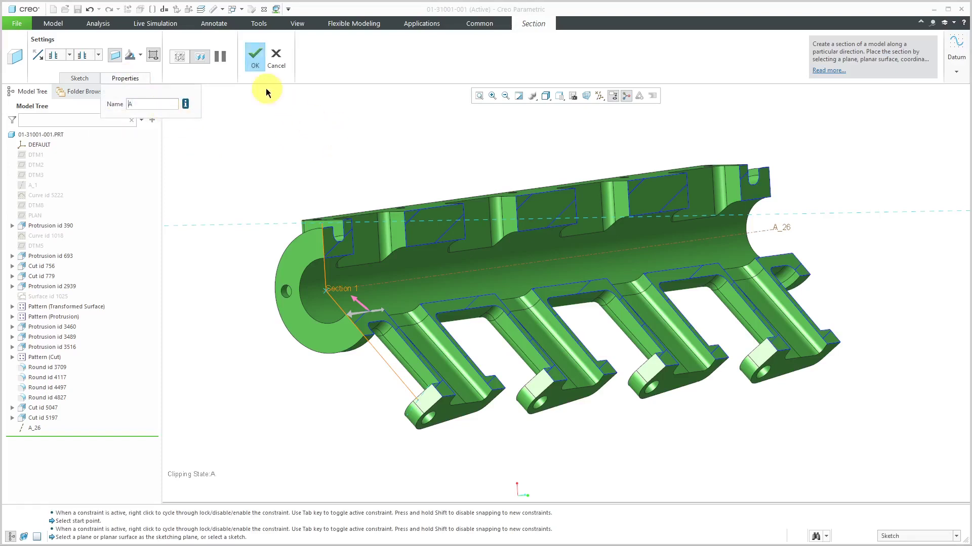
click(255, 55)
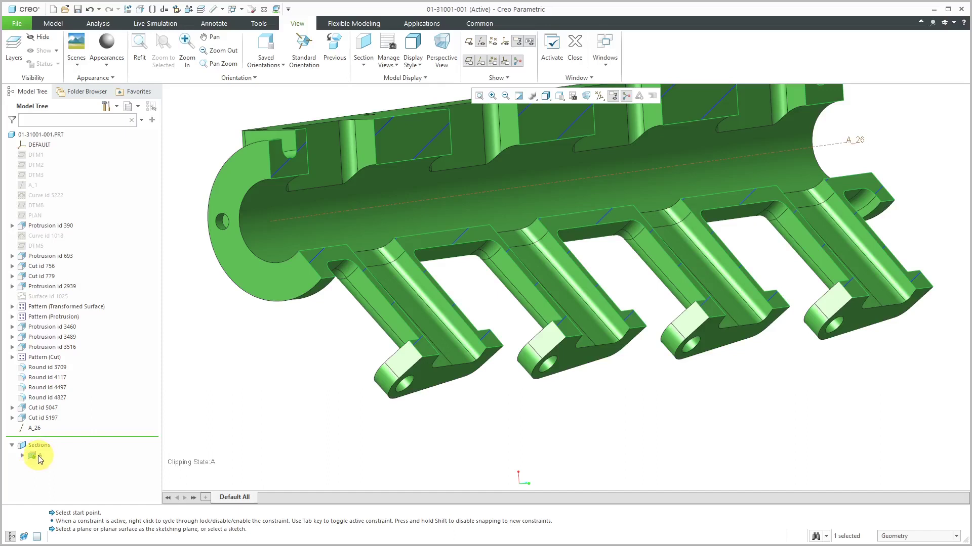
- Reduce the hatch scale of section A so its lines are more closely spaced
right_click(40, 458)
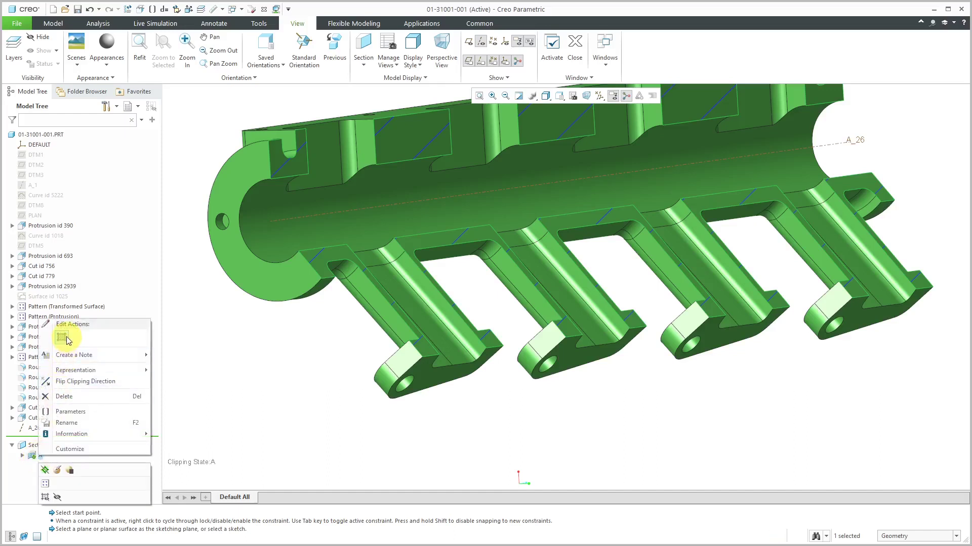
click(62, 338)
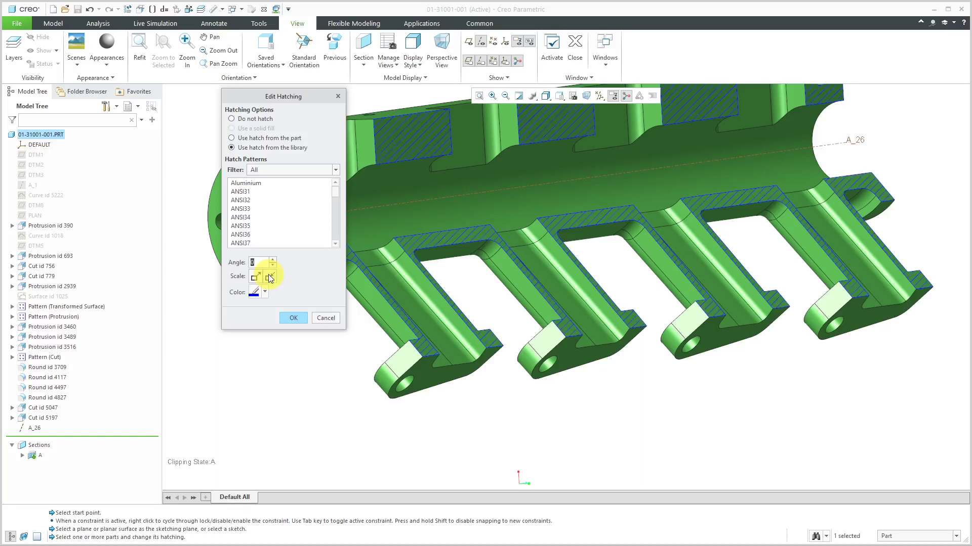
click(292, 317)
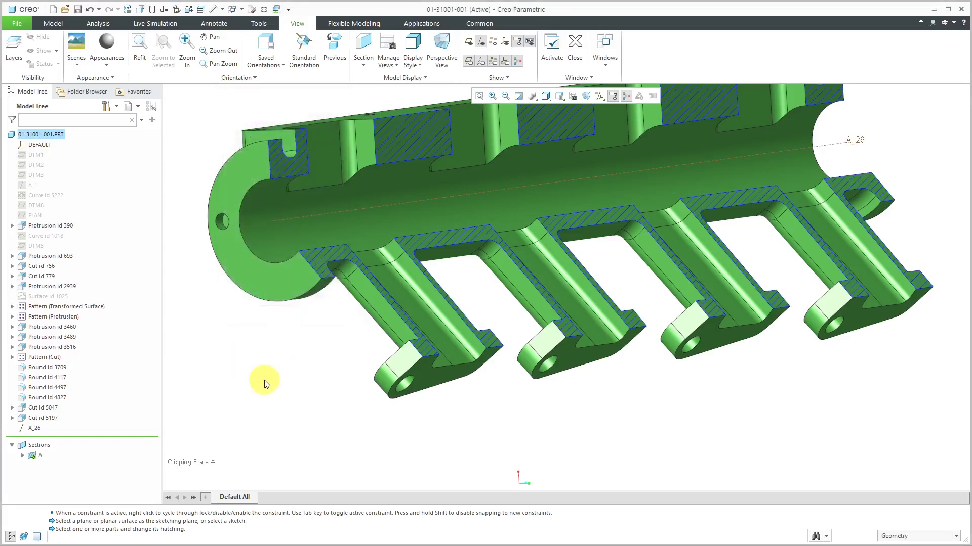
scroll(506, 377, up, 3)
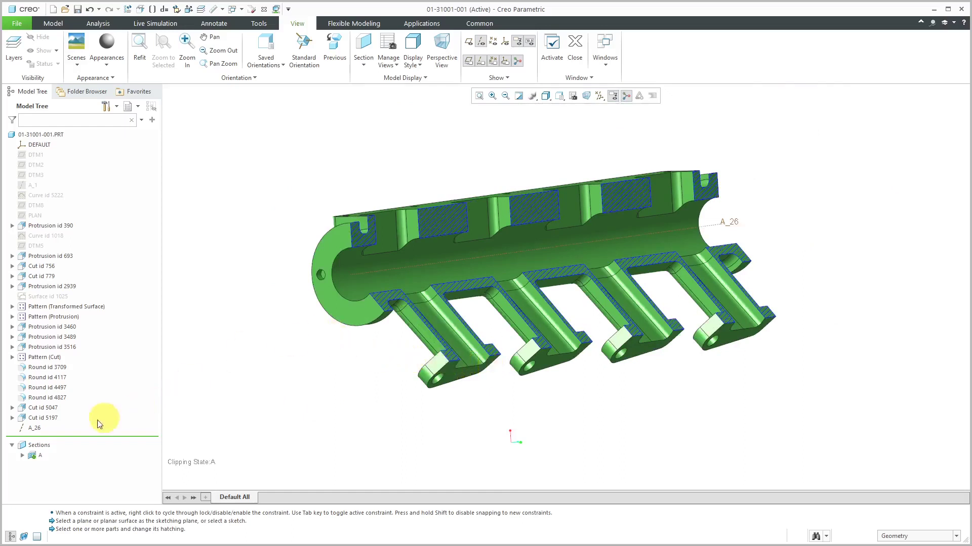
- Deactivate section A, hide it and turn off its hatching display so the manifold shows whole
right_click(40, 458)
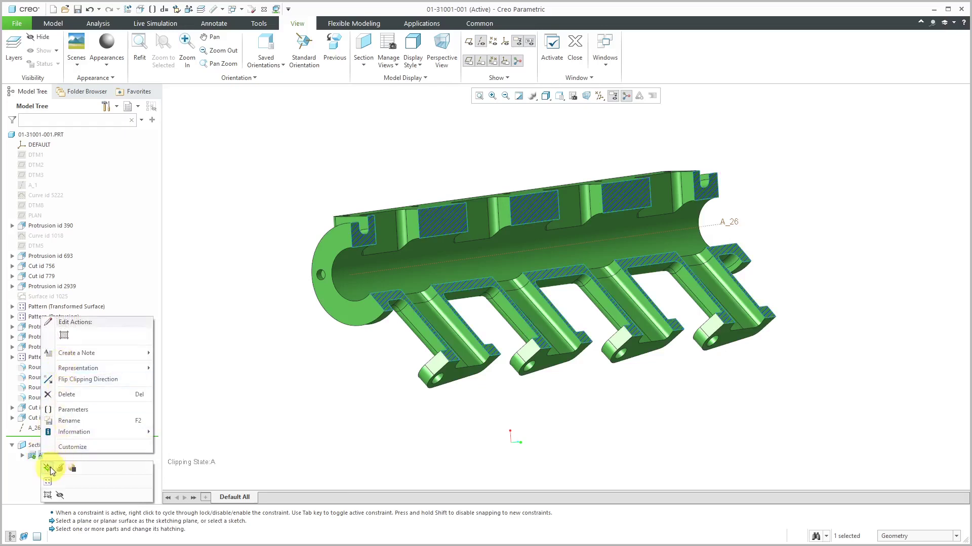
click(50, 468)
right_click(41, 456)
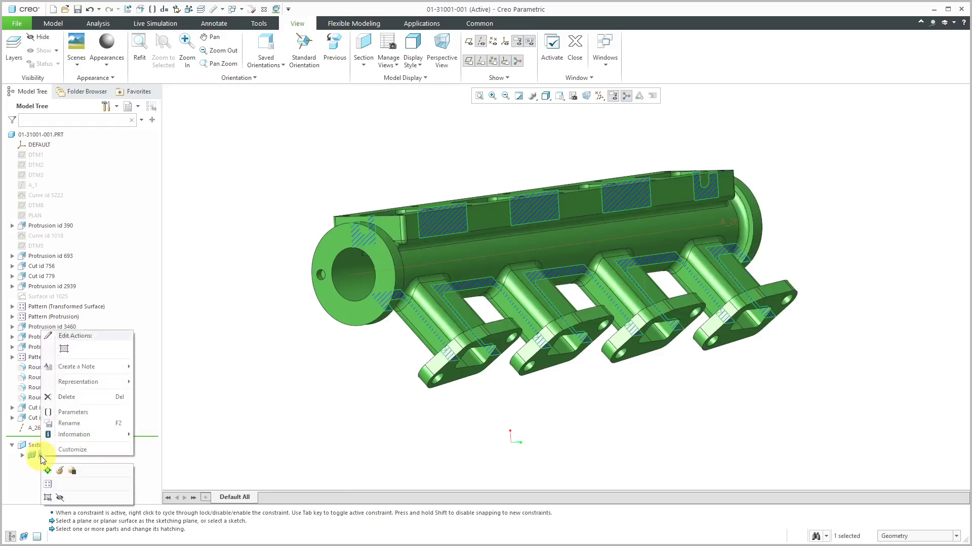
click(61, 497)
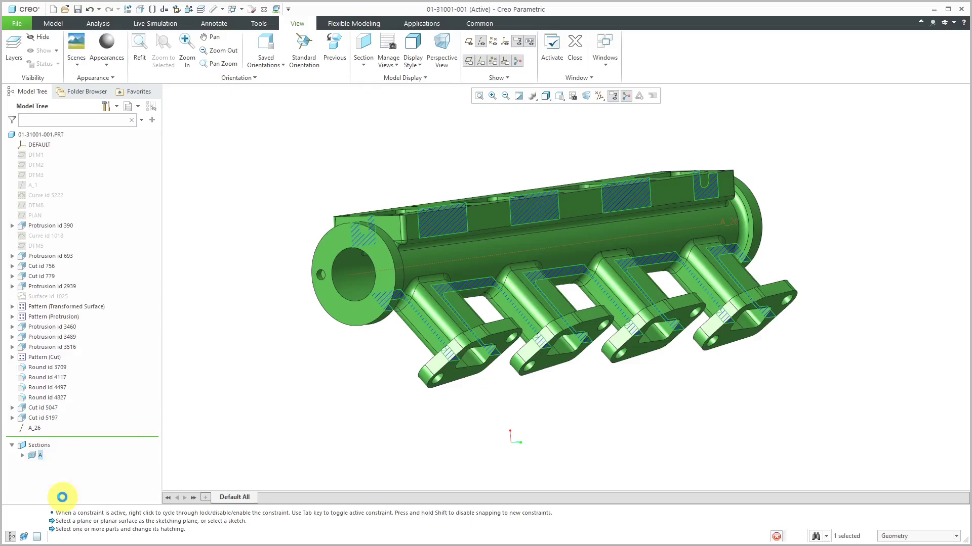
click(248, 404)
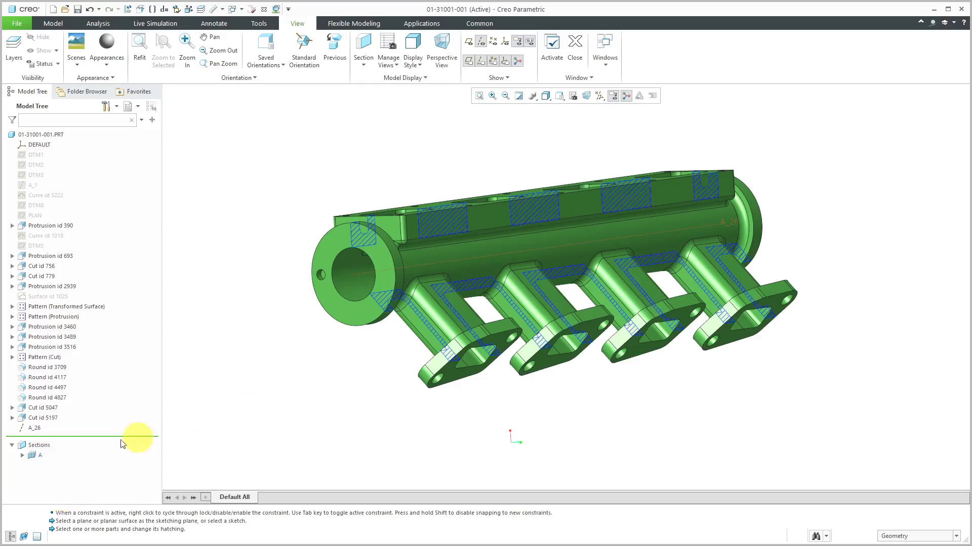
right_click(40, 456)
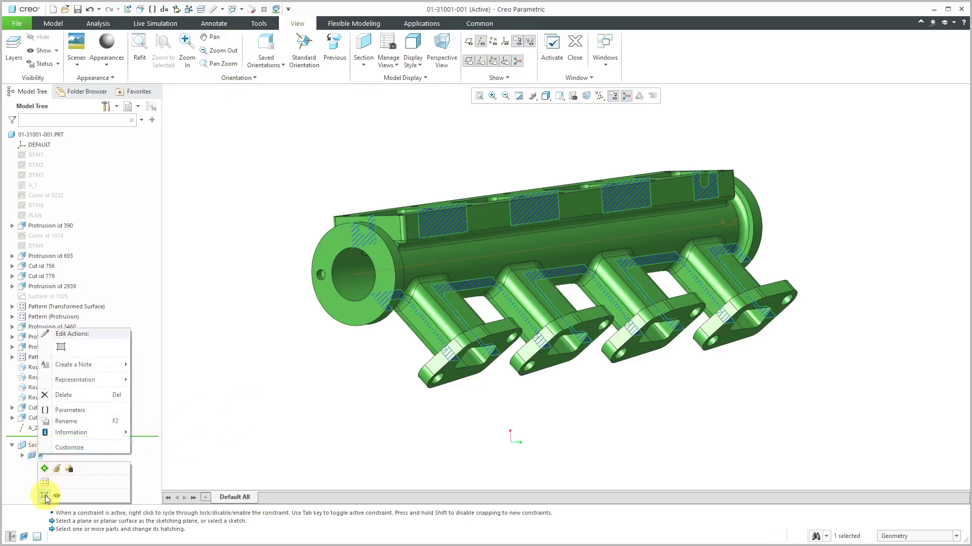
click(44, 497)
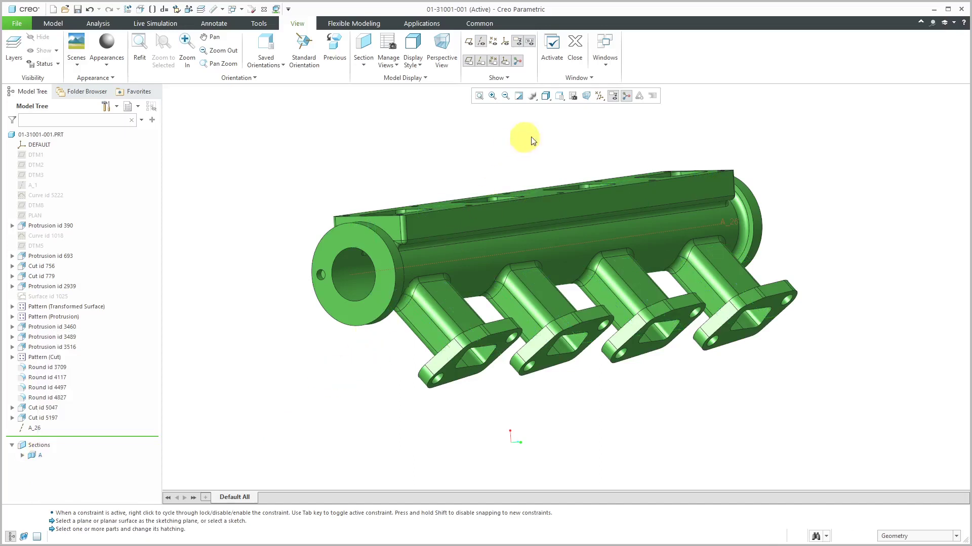
- Switch to the SECTIONS.DRW drawing window
middle_drag(514, 178, 389, 150)
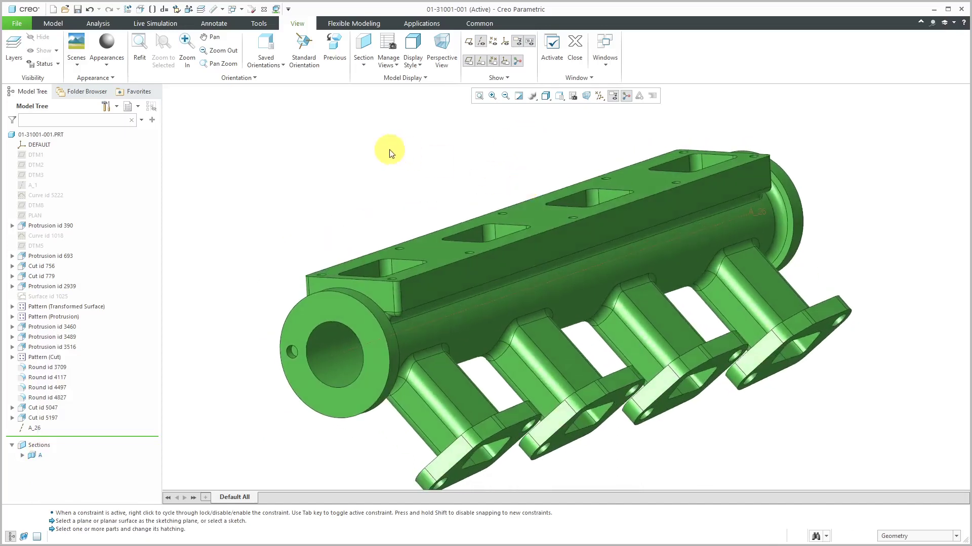
click(234, 9)
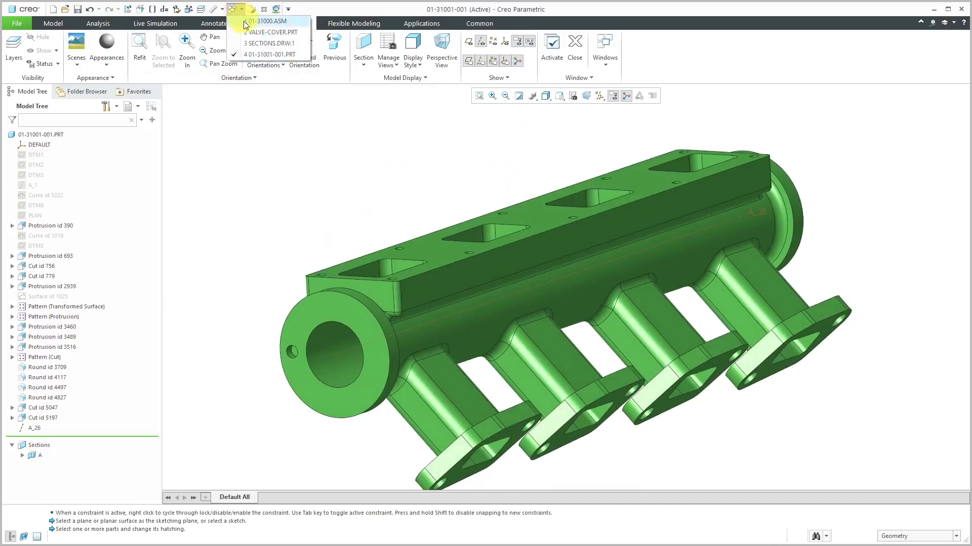
click(257, 45)
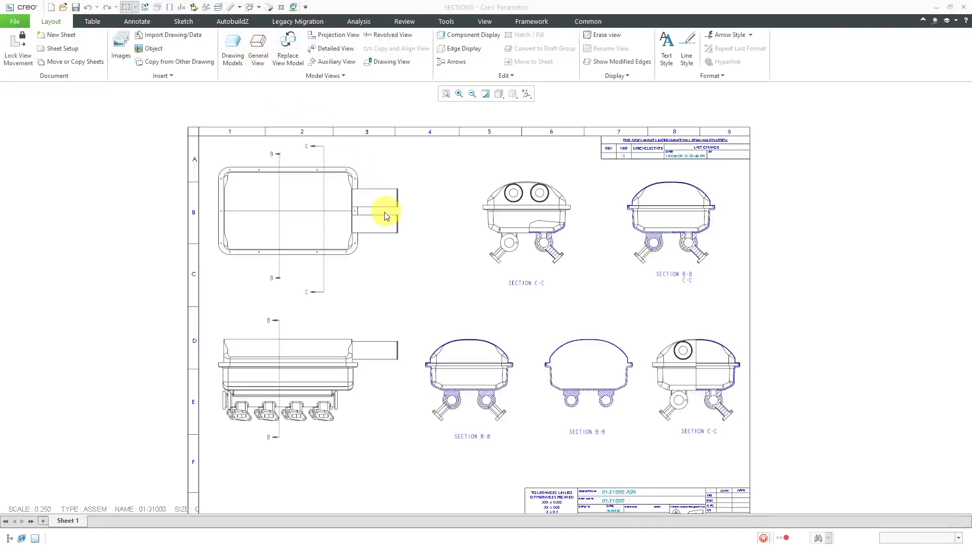
scroll(346, 205, up, 1)
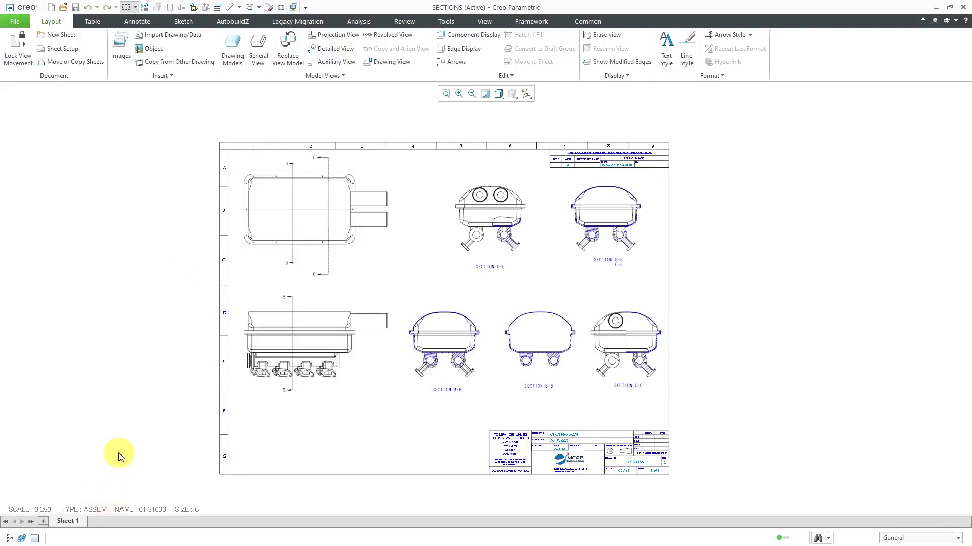
- Add the in-session part 01-31001-001.prt to the drawing as a drawing model
click(232, 59)
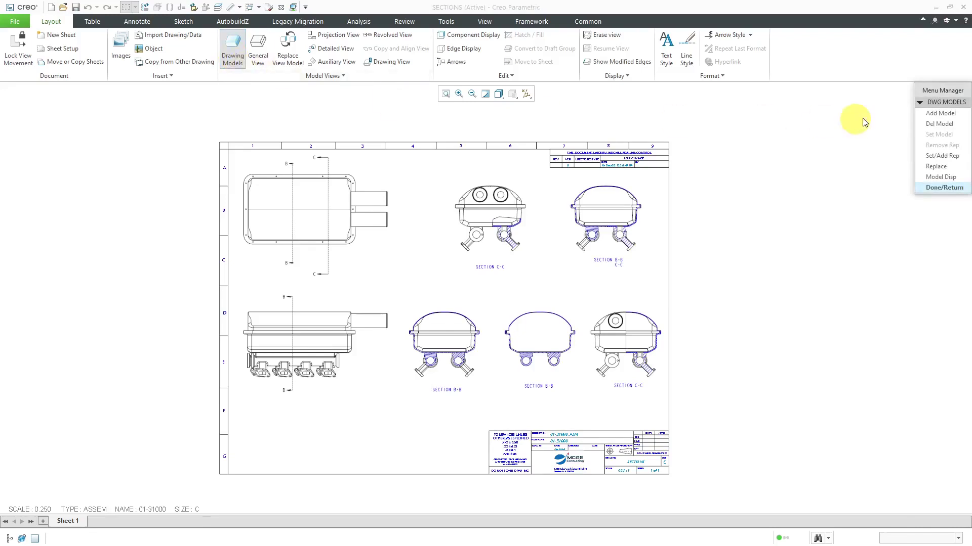
click(937, 114)
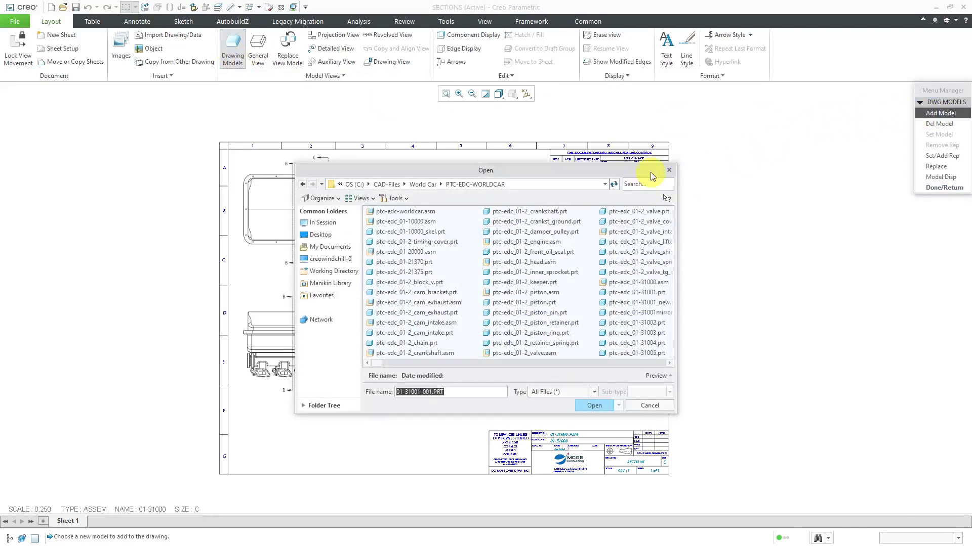
click(318, 222)
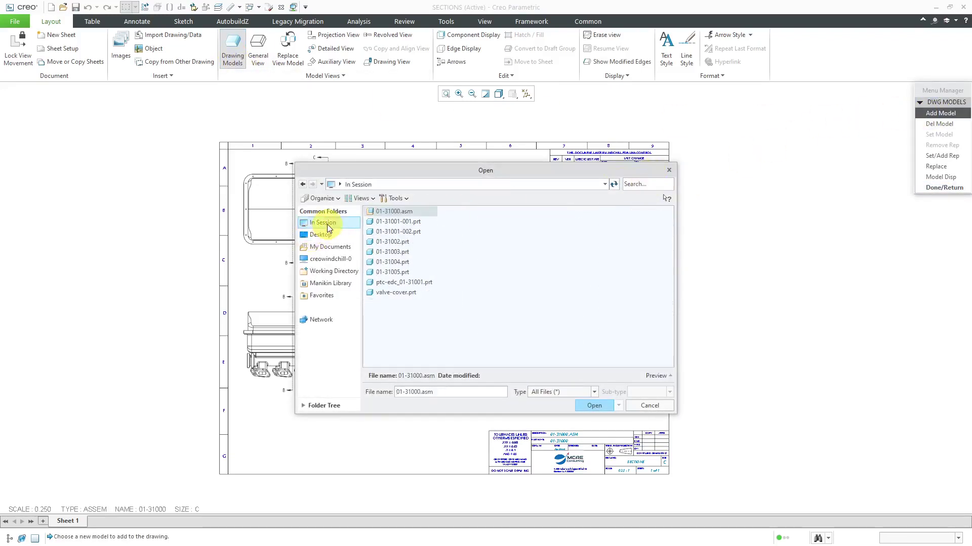
click(413, 223)
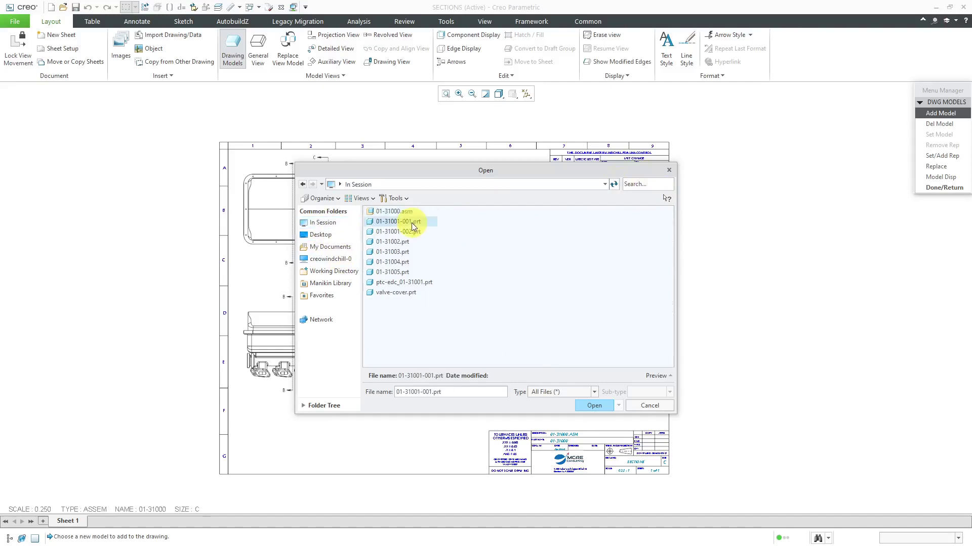
click(594, 406)
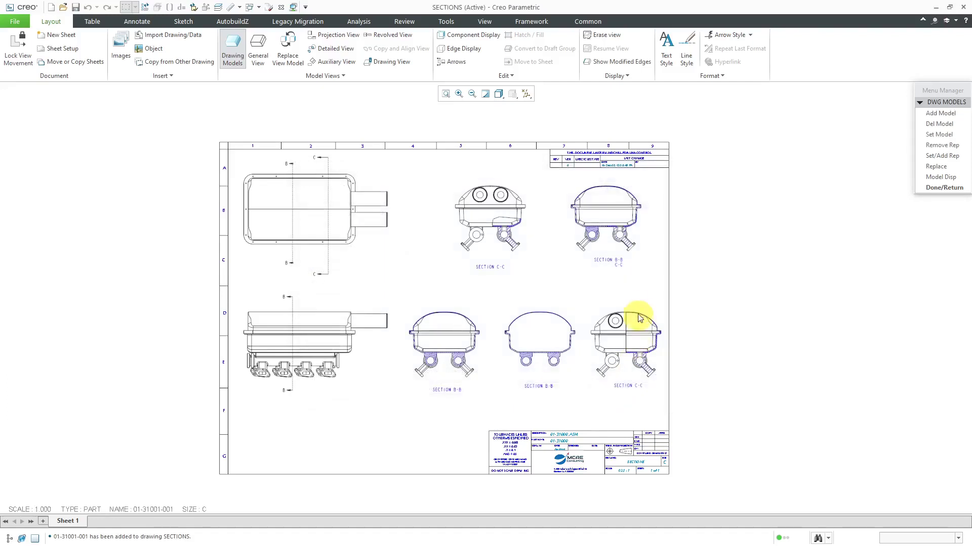
click(941, 188)
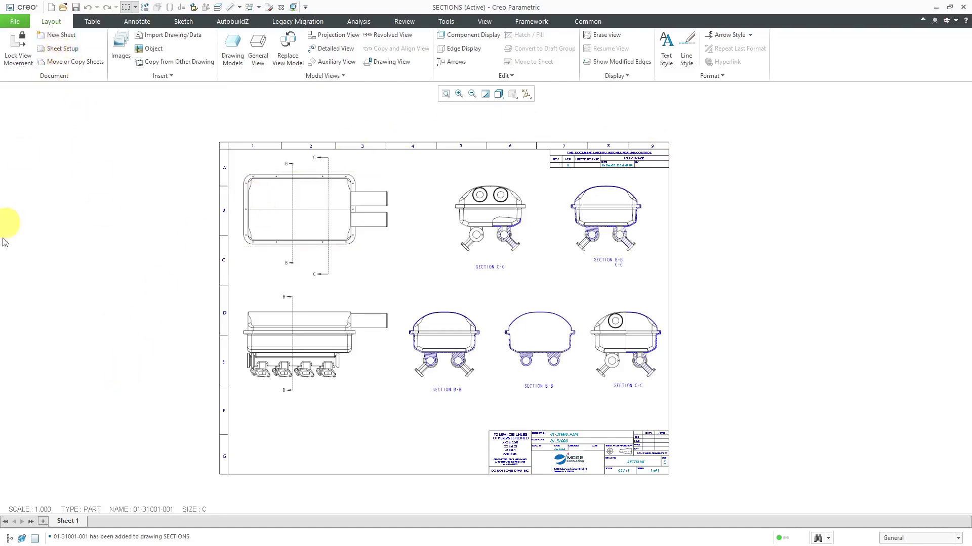
- Add a second sheet and place a general view of the manifold on its left side, using no combined state
click(44, 523)
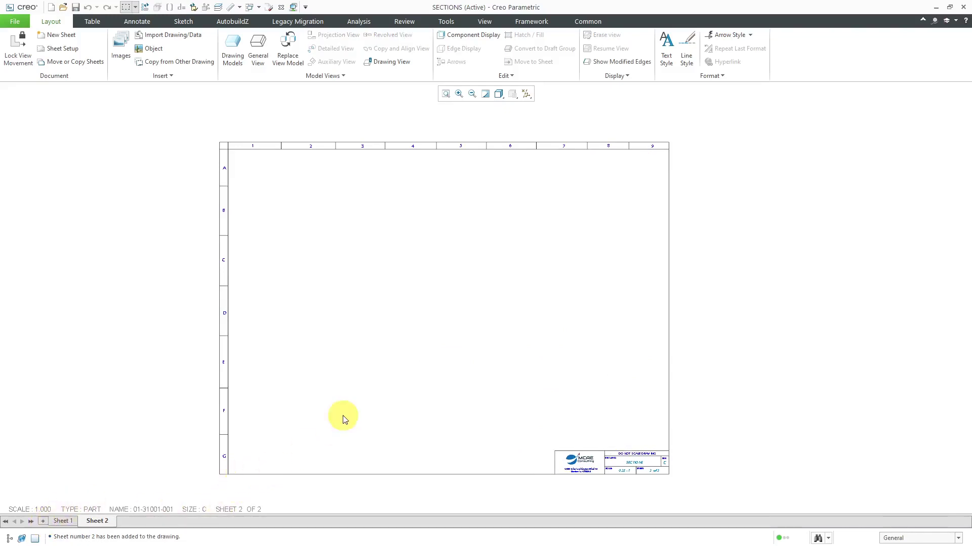
right_click(299, 256)
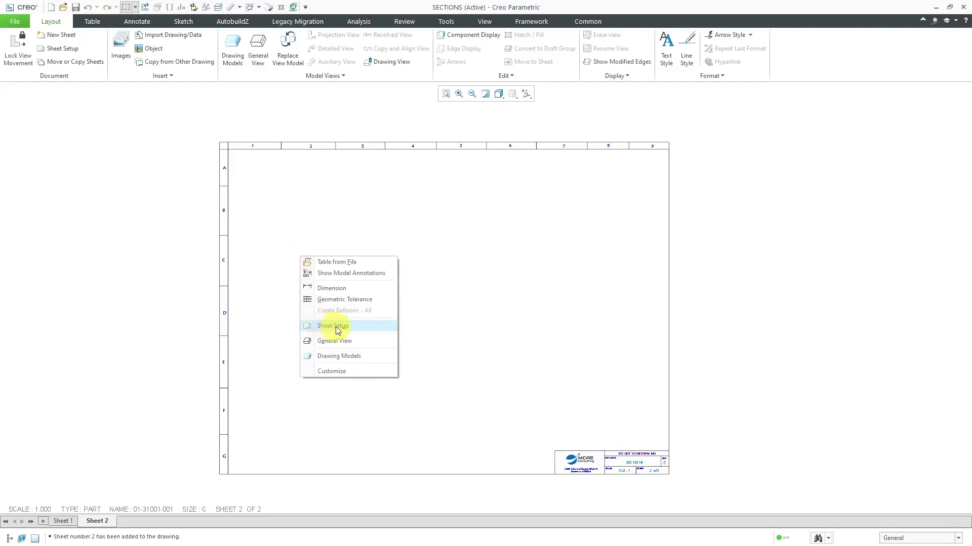
click(349, 343)
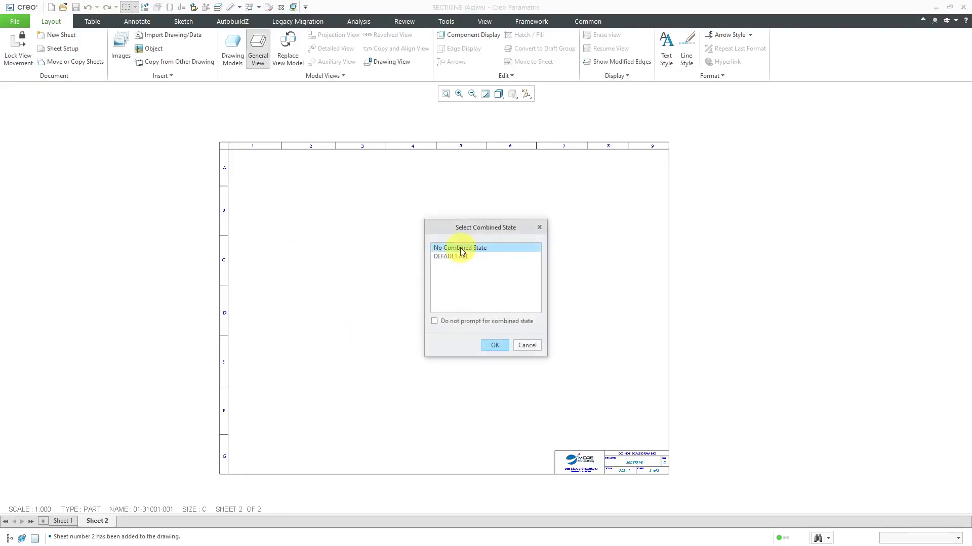
click(496, 345)
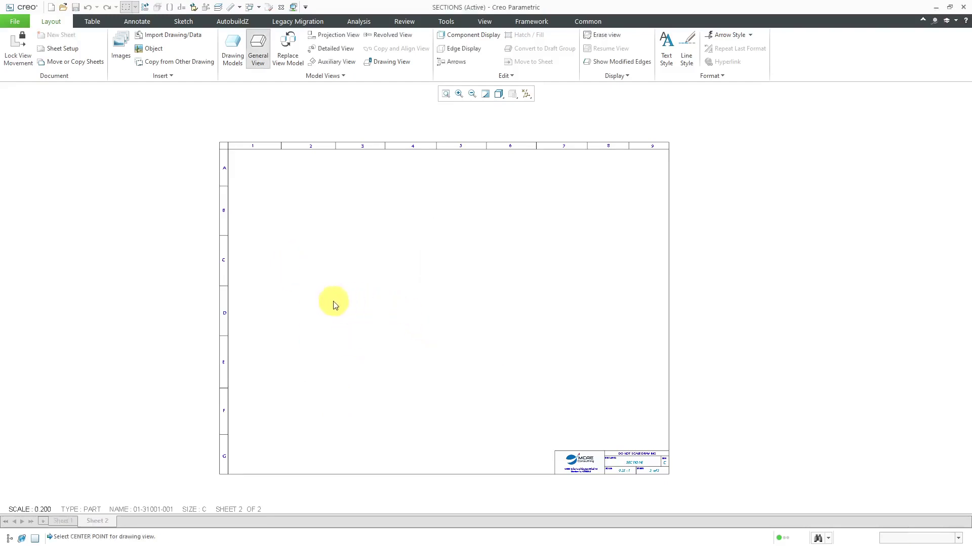
click(293, 317)
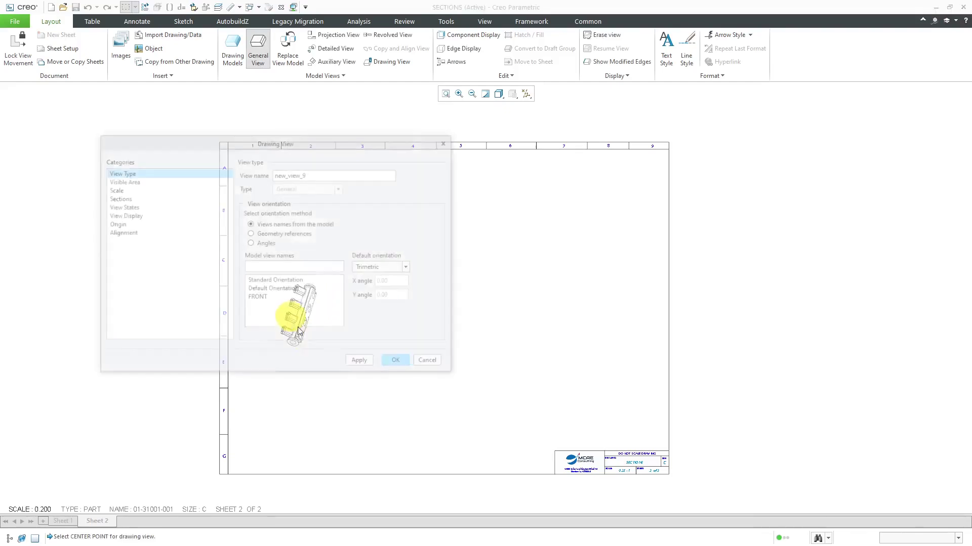
- Orient the new general view to the model's saved FRONT view
drag(313, 147, 668, 106)
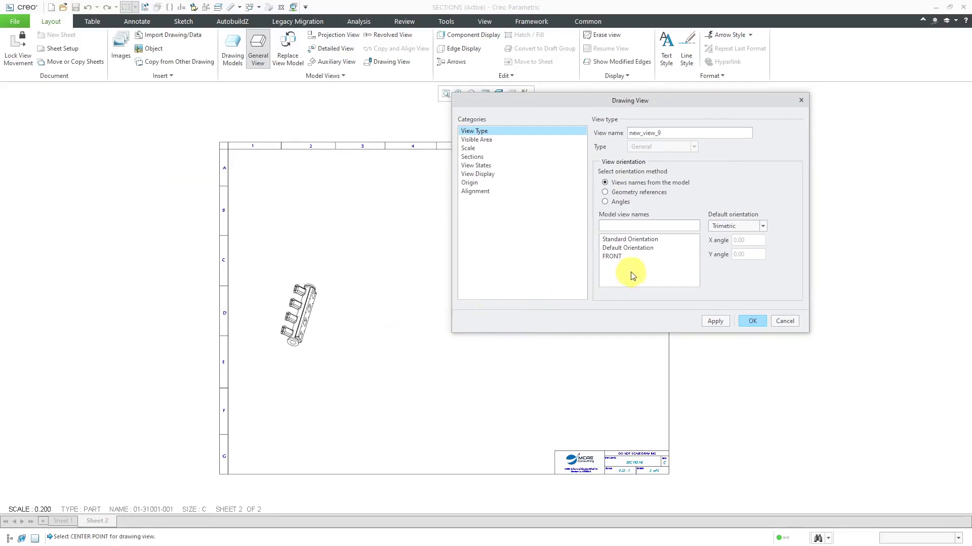
click(614, 257)
scroll(299, 284, up, 5)
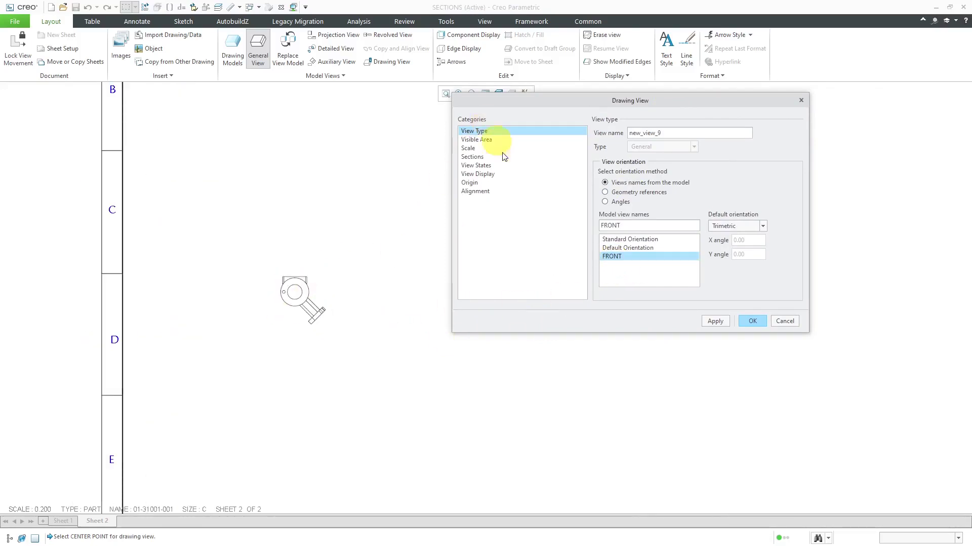
- Give the general view a custom scale of 0.5 and finish its view definition
click(471, 150)
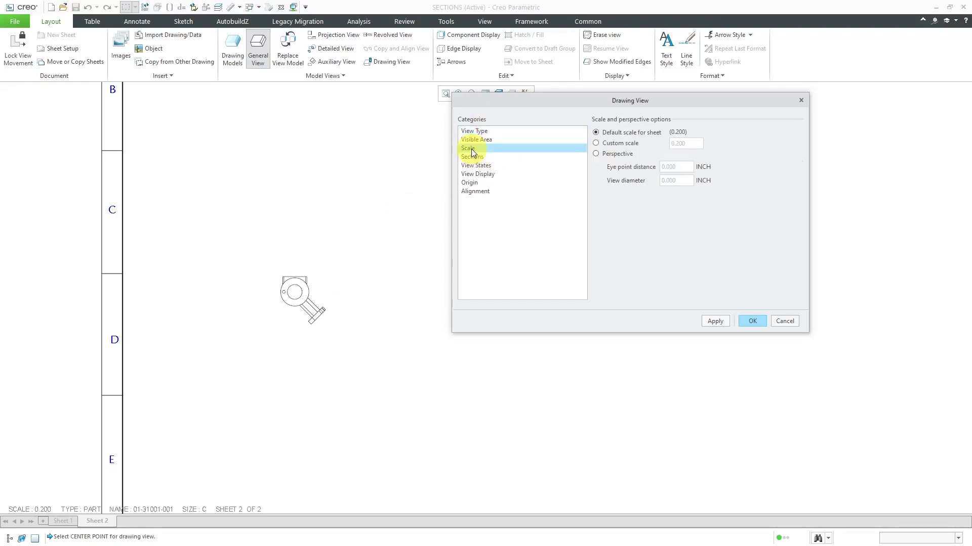
click(617, 144)
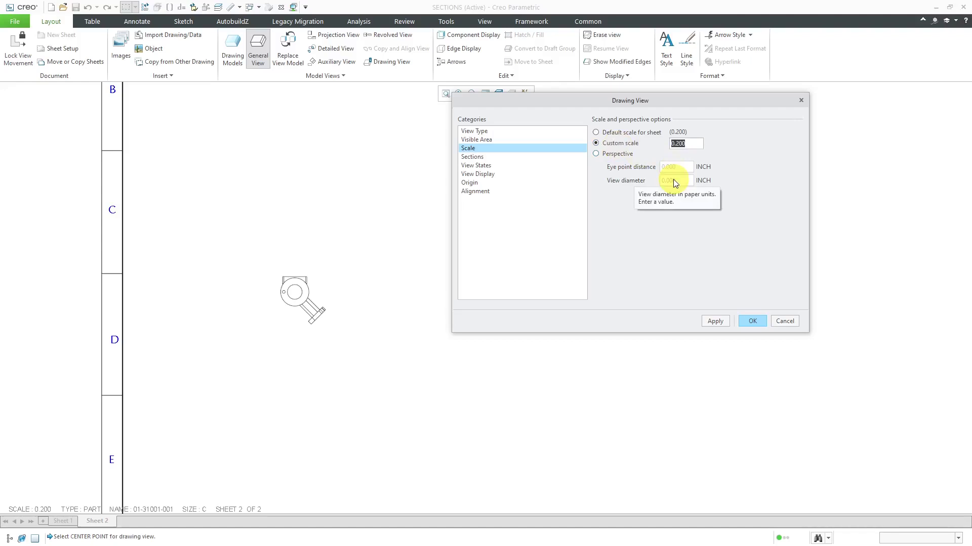
key(BackSpace)
text(.5)
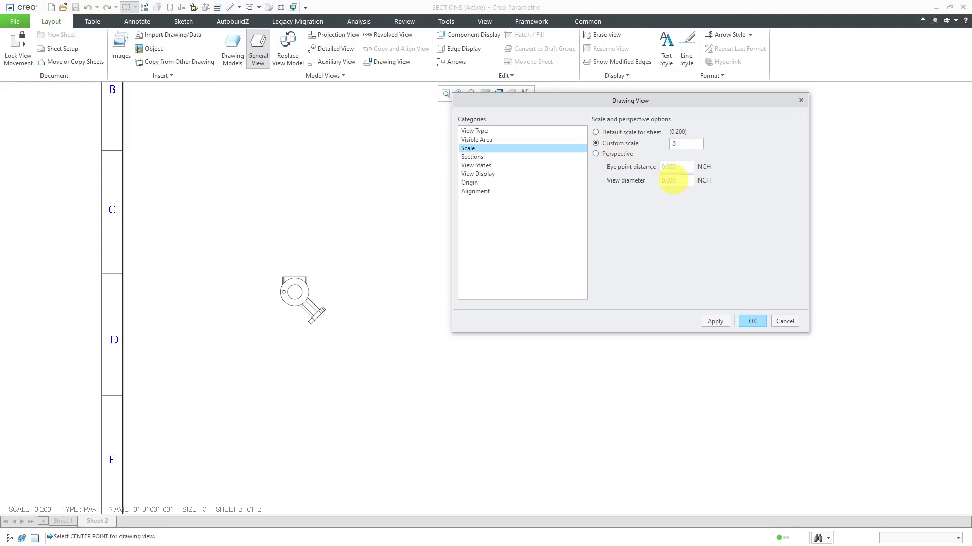
key(Return)
click(751, 321)
scroll(314, 314, up, 2)
scroll(311, 319, down, 1)
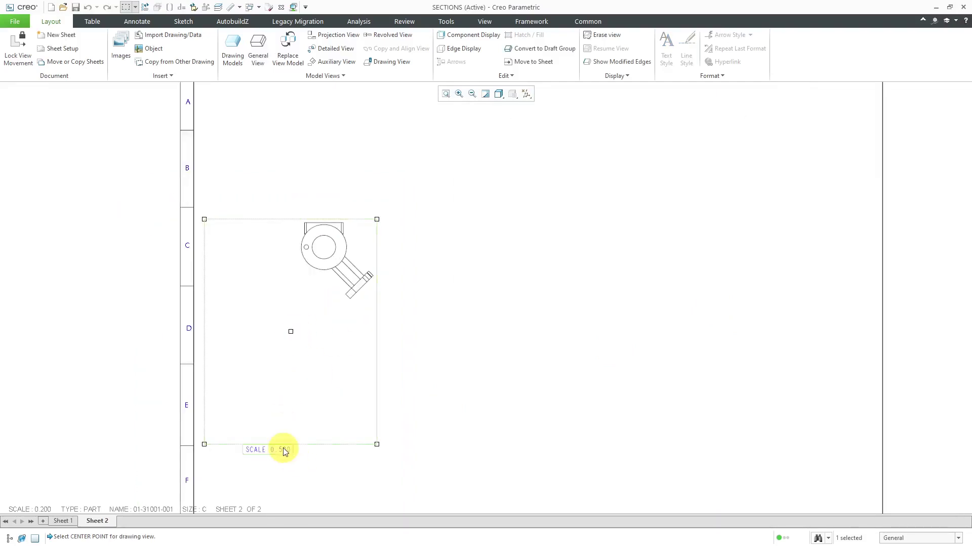
- Set the default scale of sheet 2 to 0.5
click(40, 508)
double_click(38, 509)
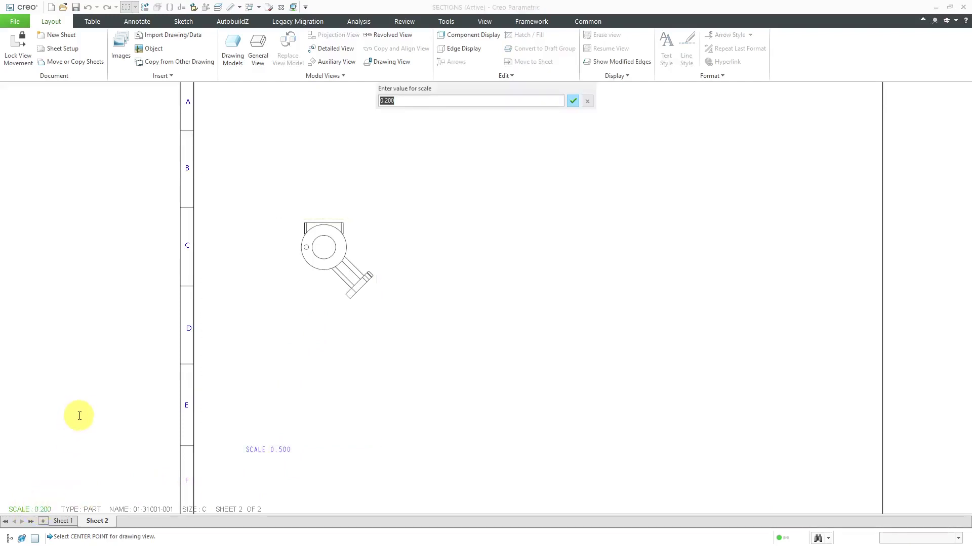
key(Return)
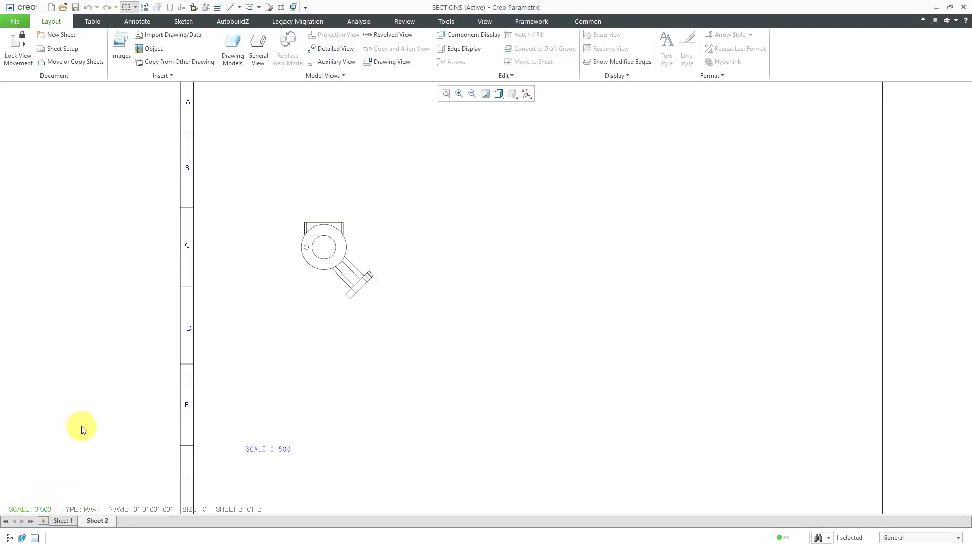
- Delete the scale note below the front view
double_click(283, 449)
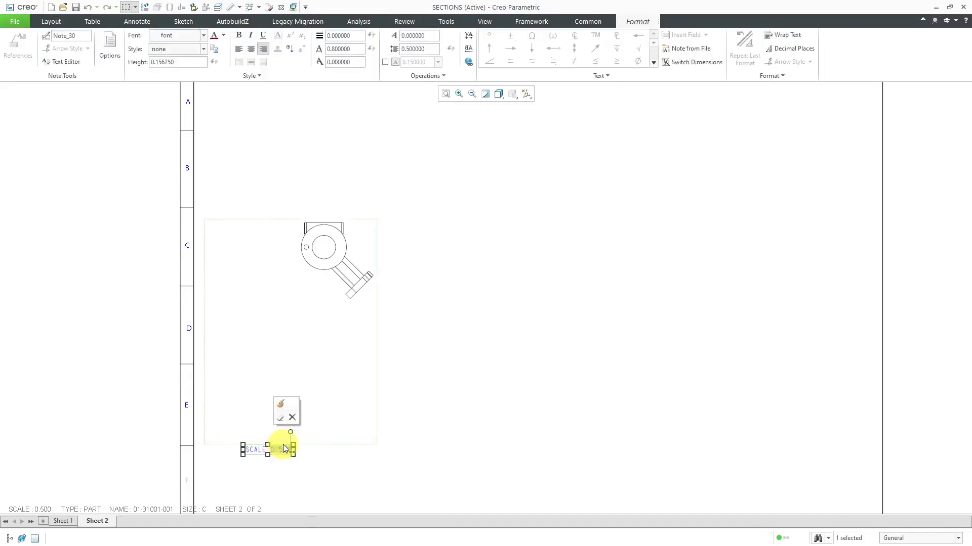
click(292, 418)
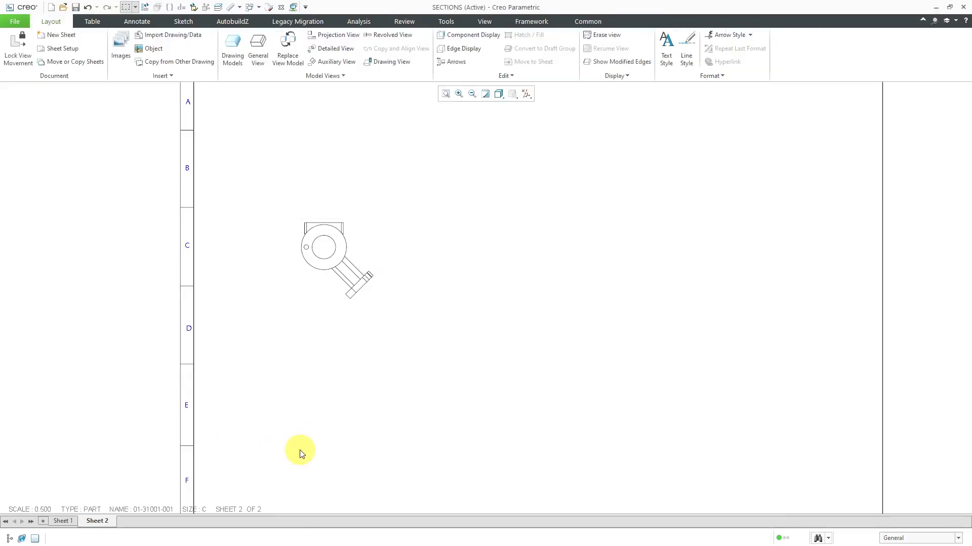
scroll(299, 451, up, 2)
scroll(301, 390, down, 2)
- Move the front view down and to the left on the sheet
click(324, 331)
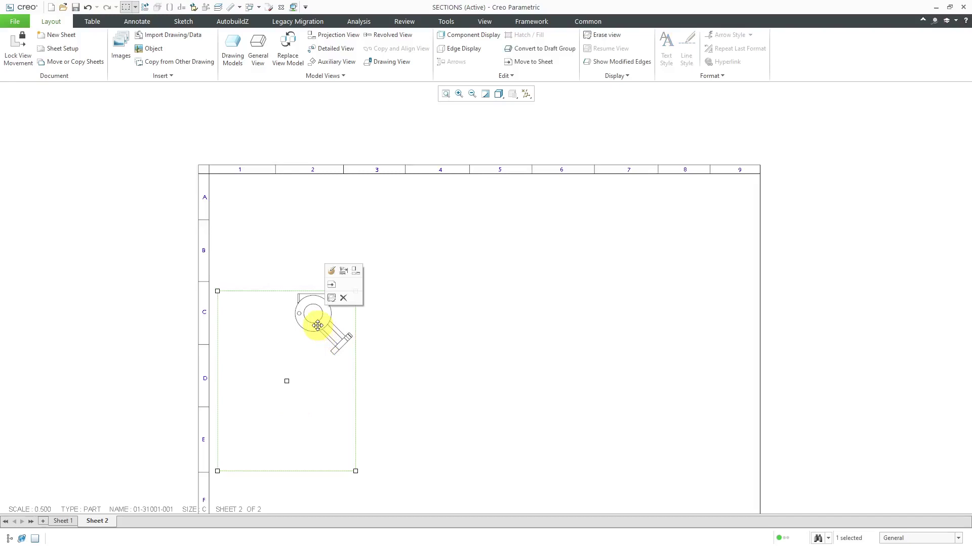
drag(317, 325, 285, 354)
click(388, 362)
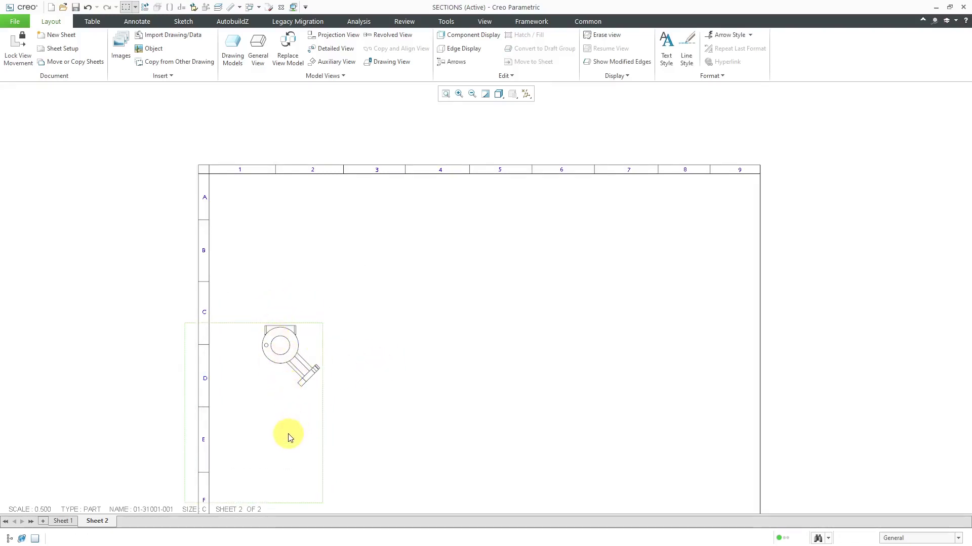
- Create a projection view from the front view and place it to its right
click(266, 387)
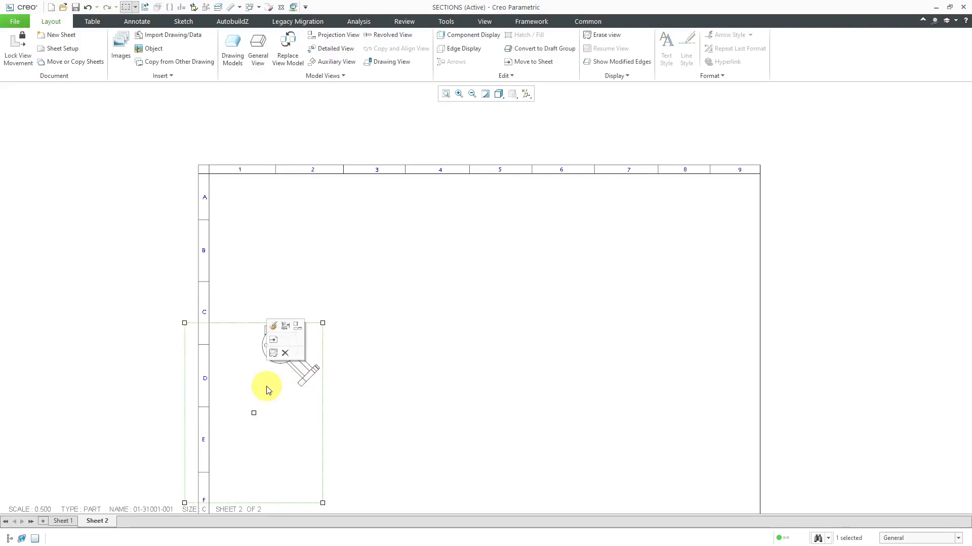
click(297, 329)
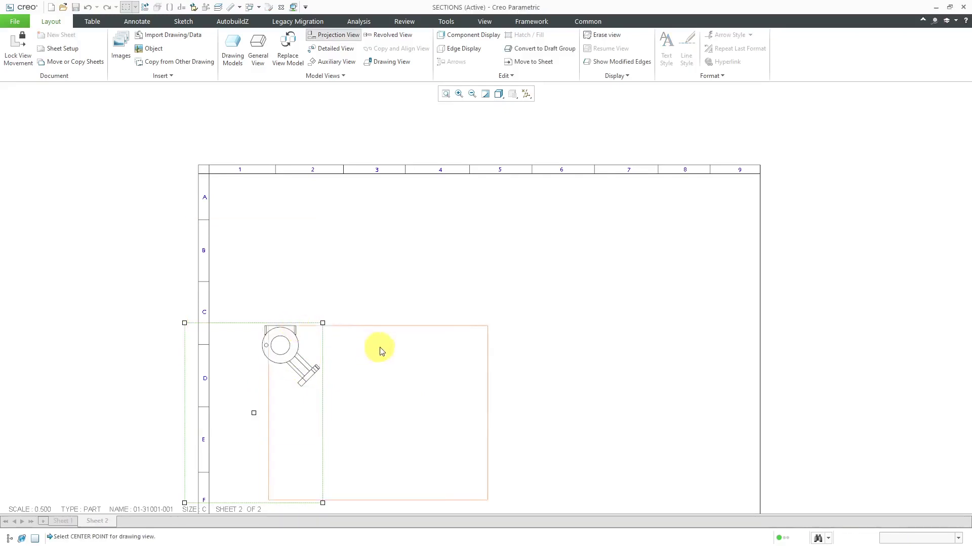
click(447, 350)
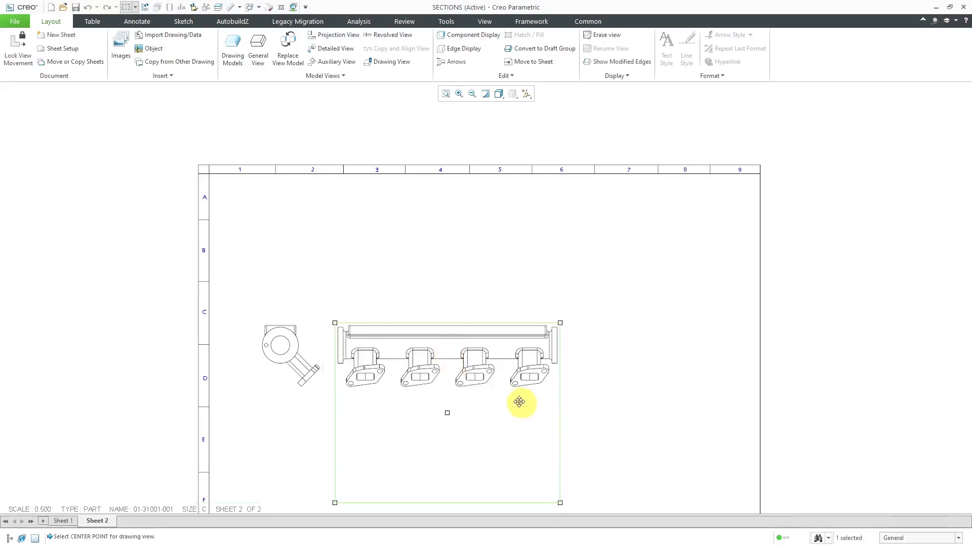
click(545, 297)
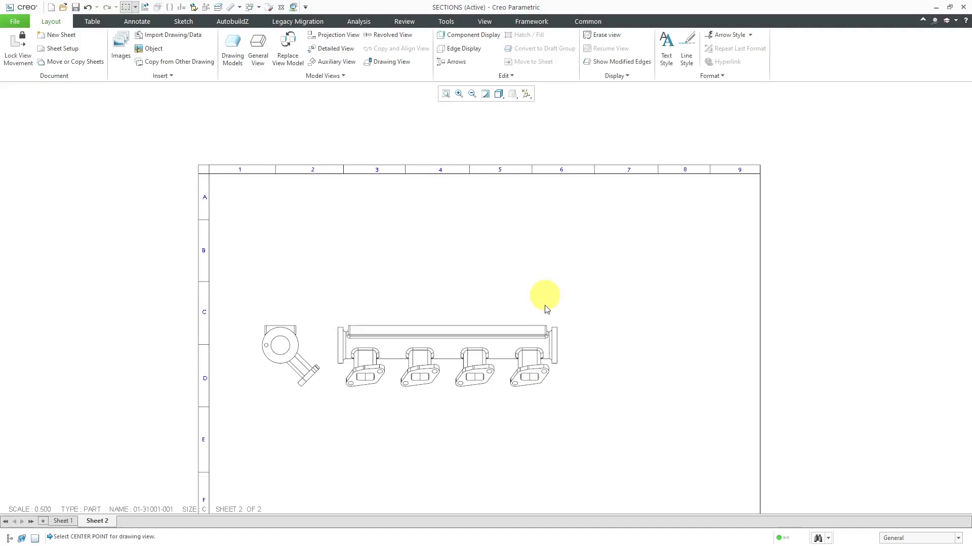
- Apply 2D cross-section A as a full section to the projection view
double_click(506, 427)
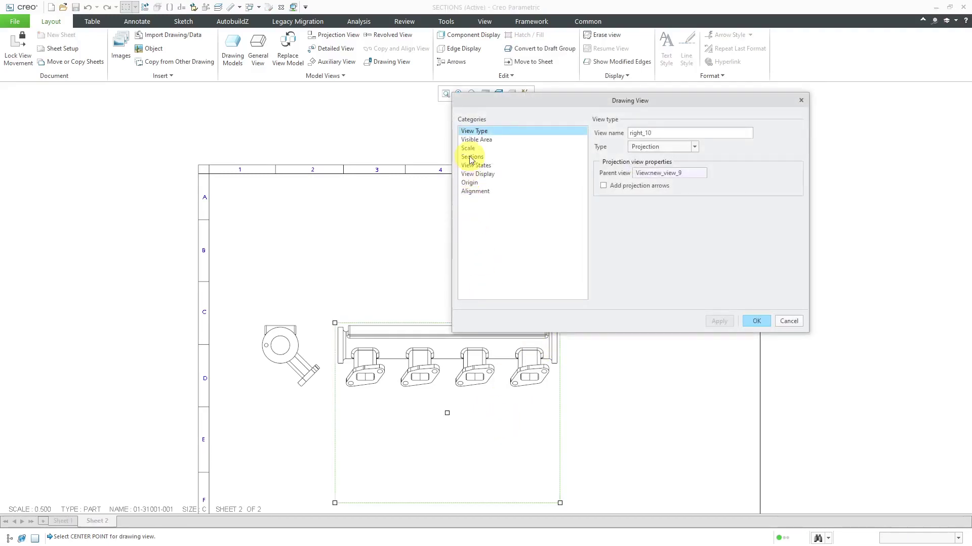
click(471, 158)
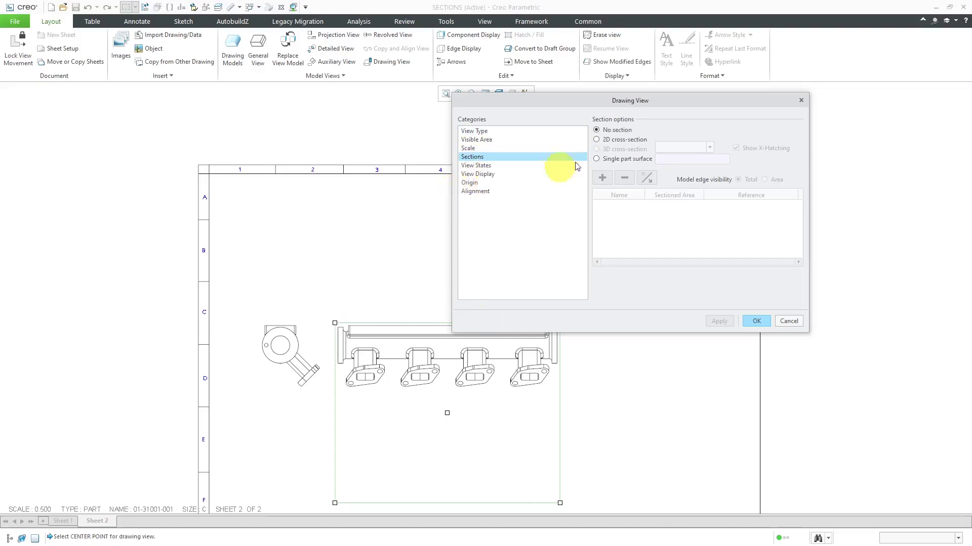
click(597, 140)
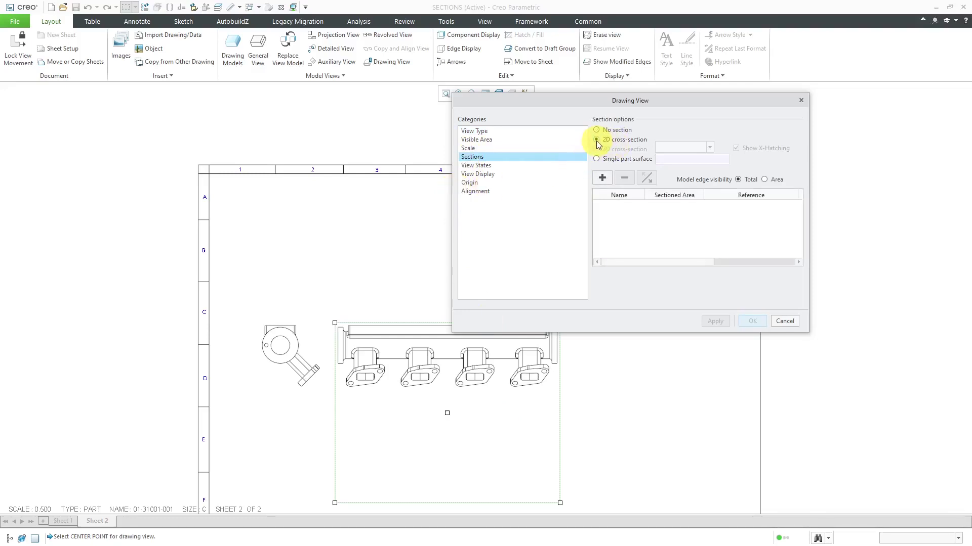
click(602, 178)
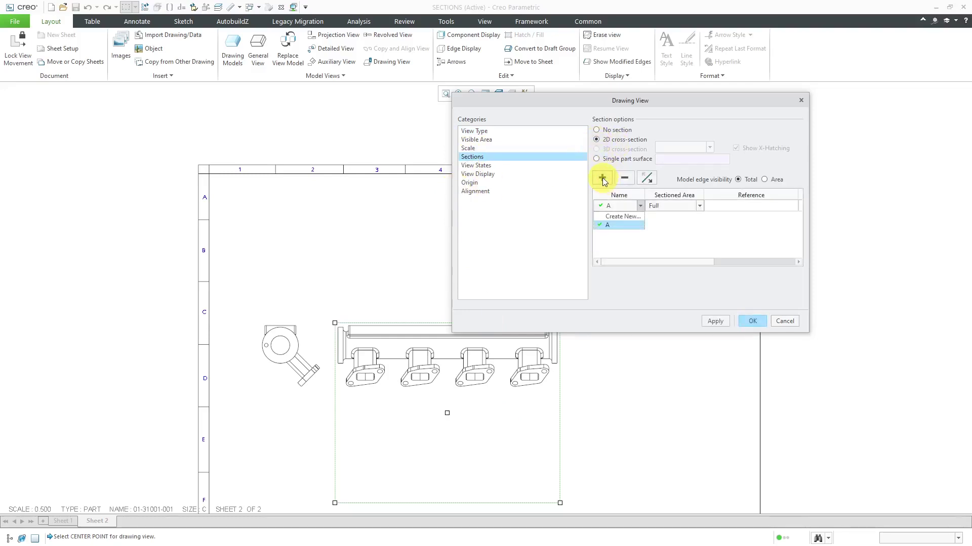
click(609, 225)
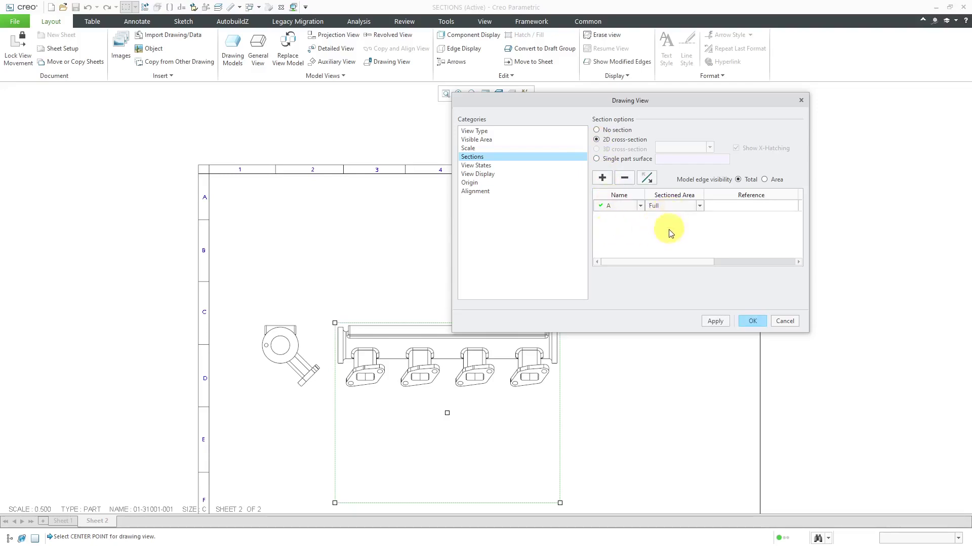
click(720, 320)
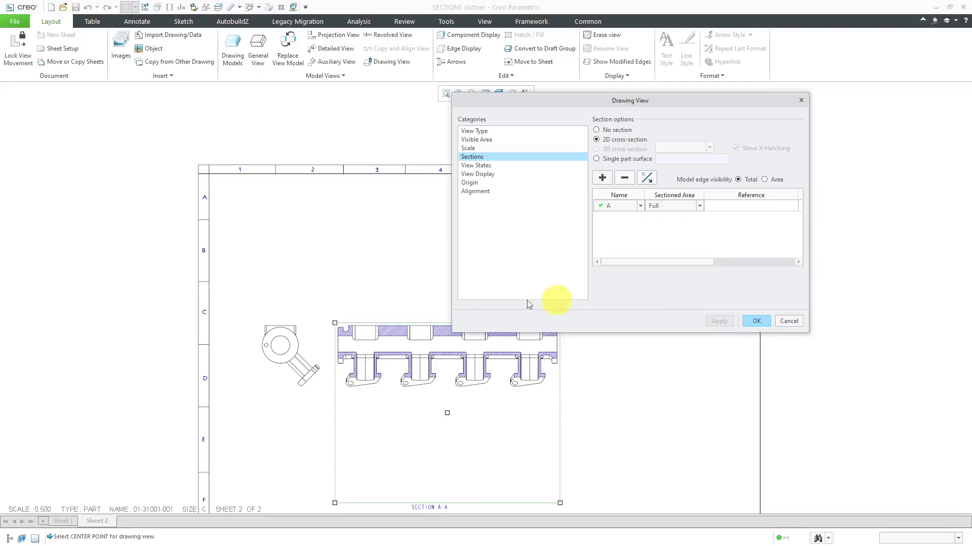
scroll(232, 310, down, 2)
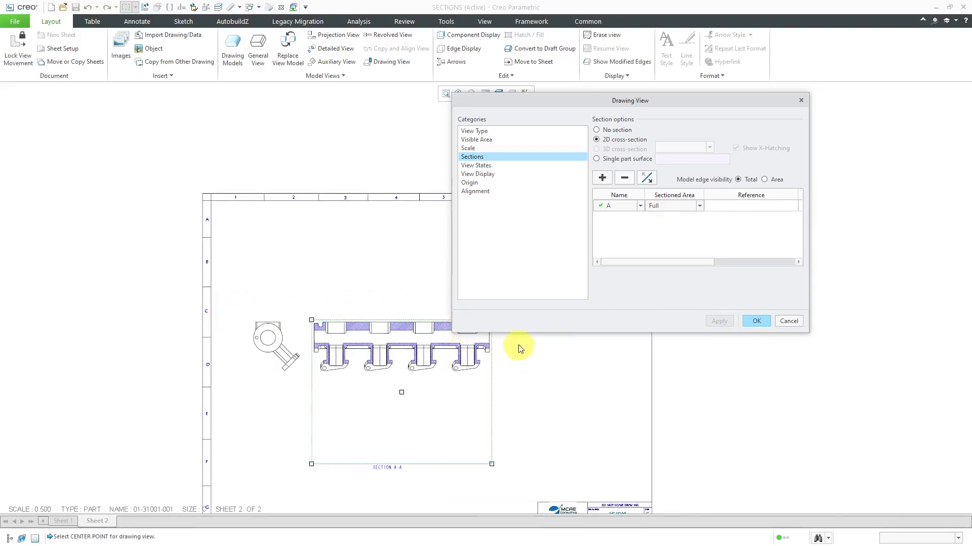
scroll(517, 342, up, 1)
click(754, 322)
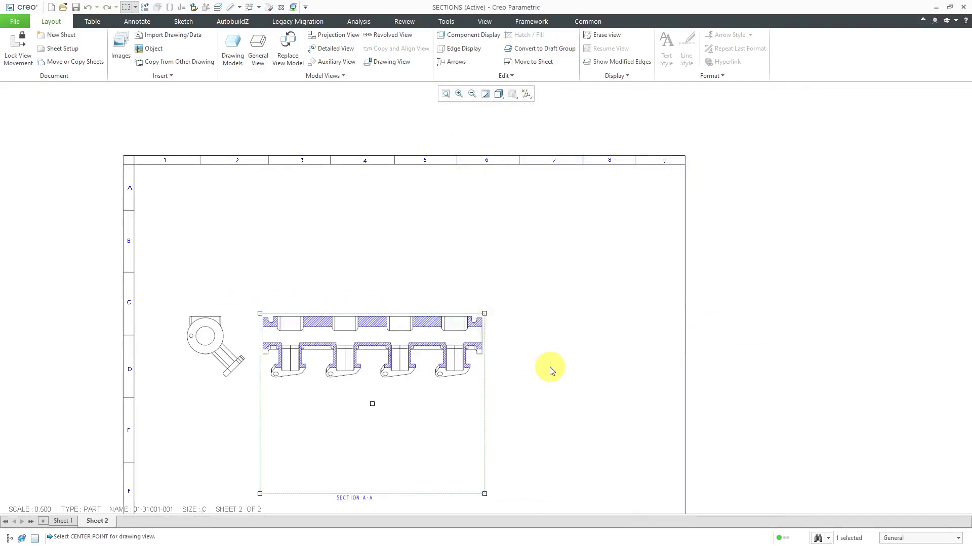
- Move the SECTION A-A label up to just below the sectioned view
click(363, 501)
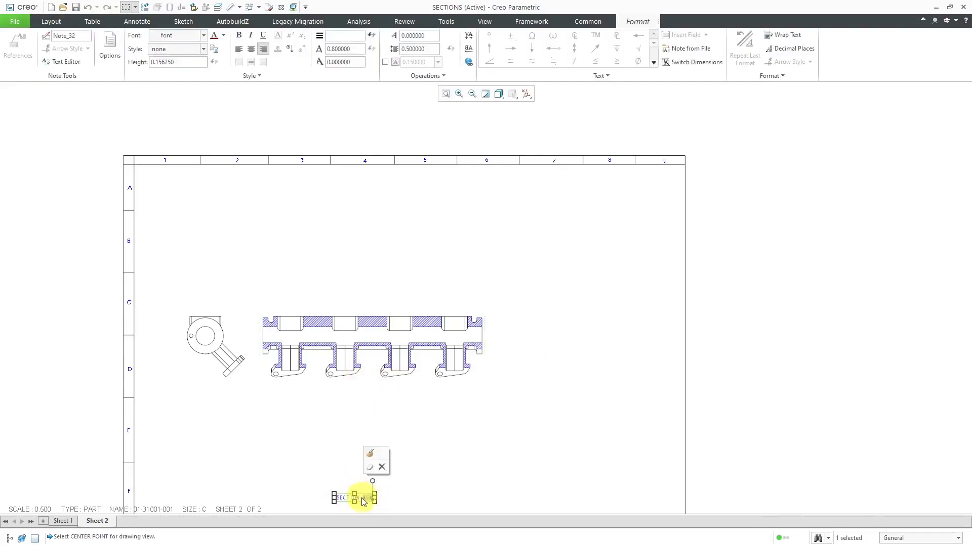
drag(362, 502, 378, 416)
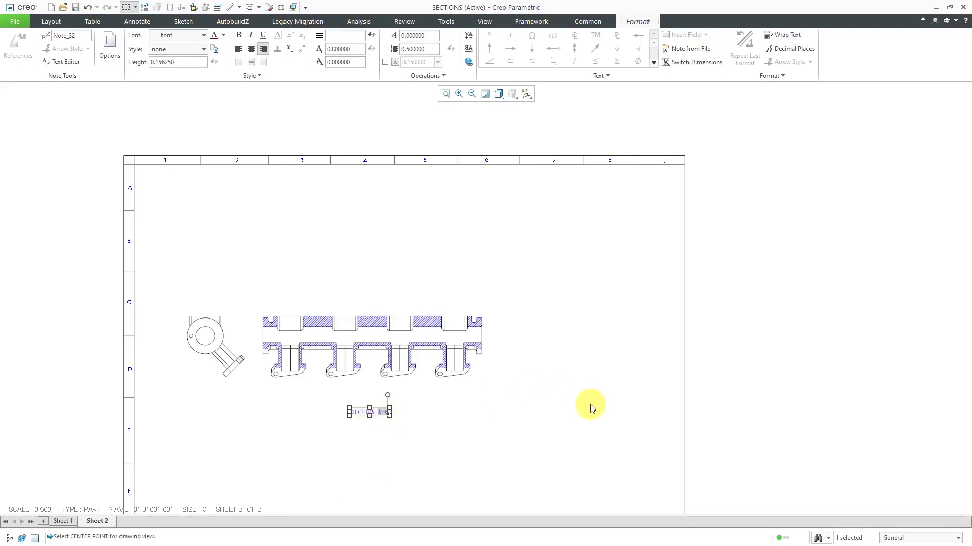
click(589, 405)
- Move the front view closer to the sheet's left border and shift the sectioned view left beside it
click(201, 338)
drag(206, 336, 165, 336)
click(333, 349)
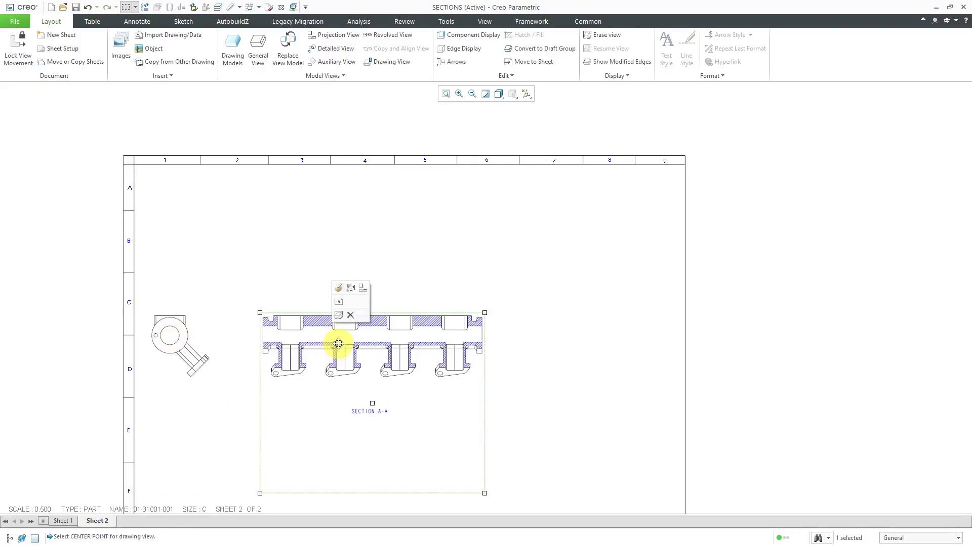
drag(338, 347, 310, 347)
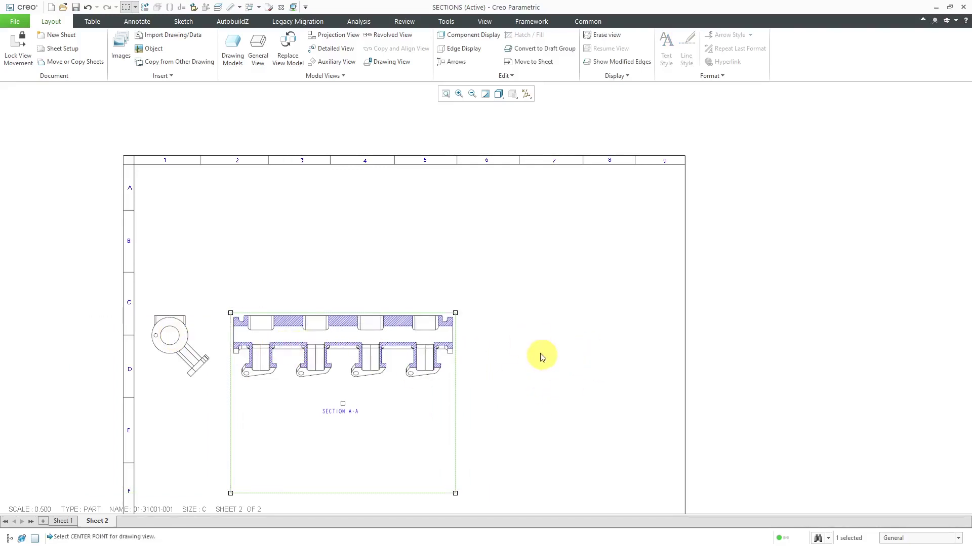
click(386, 262)
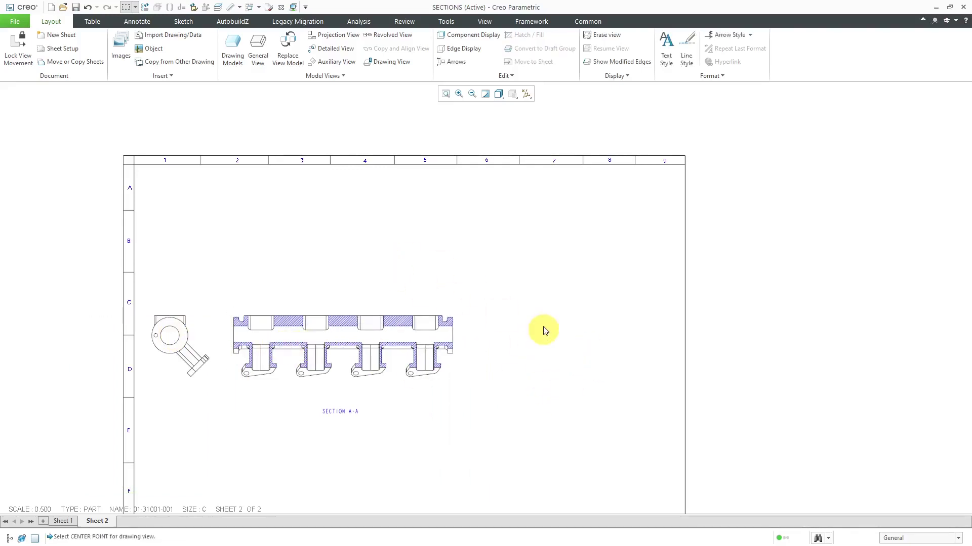
- Create a second projection view from the front view and place it to the right of the sectioned view
click(195, 362)
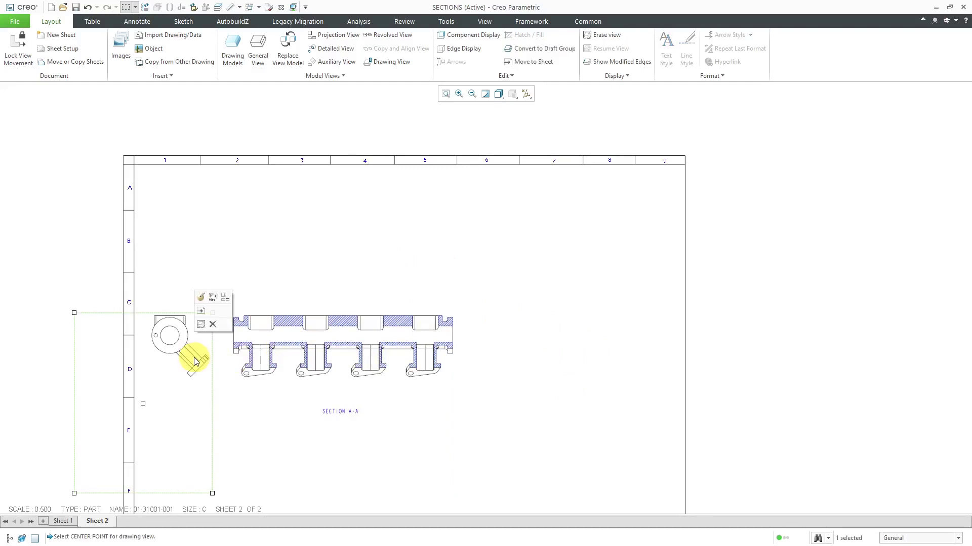
click(228, 301)
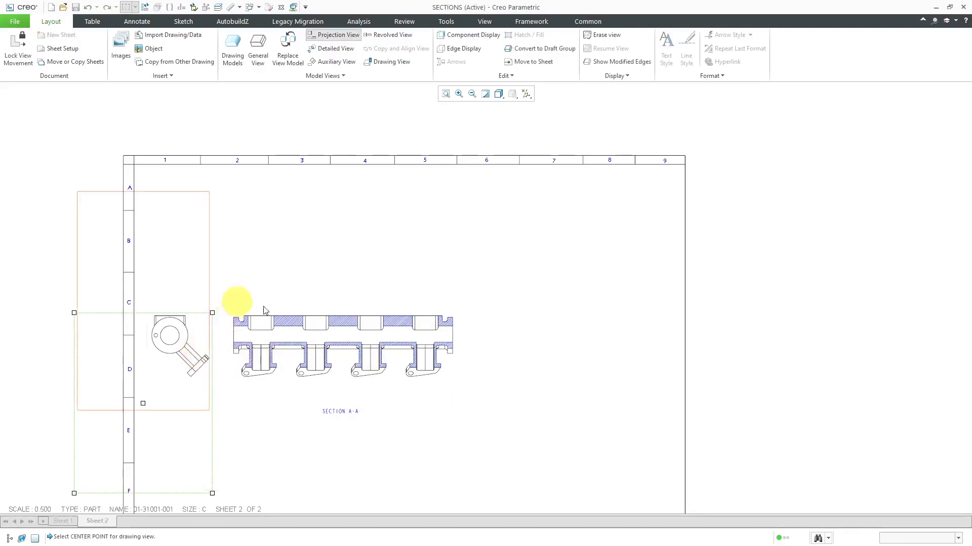
click(570, 343)
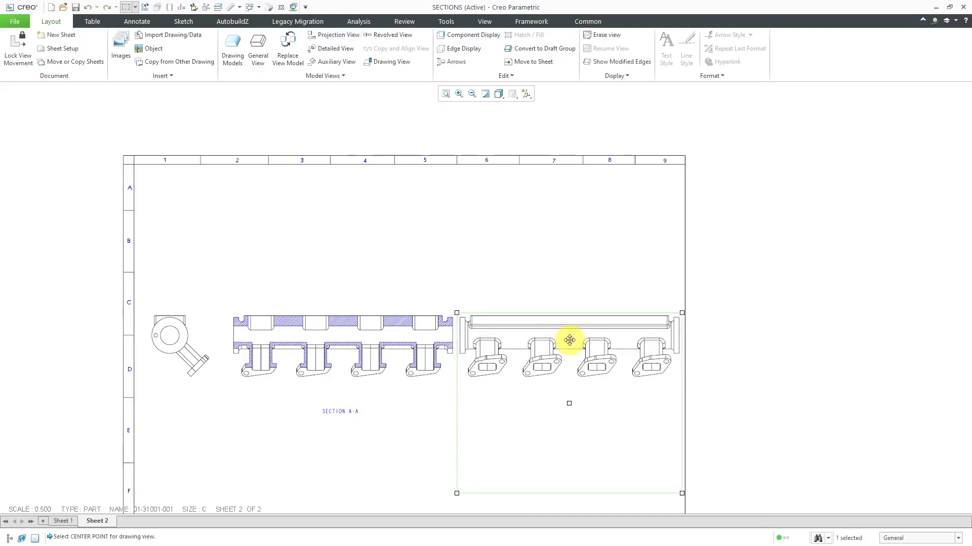
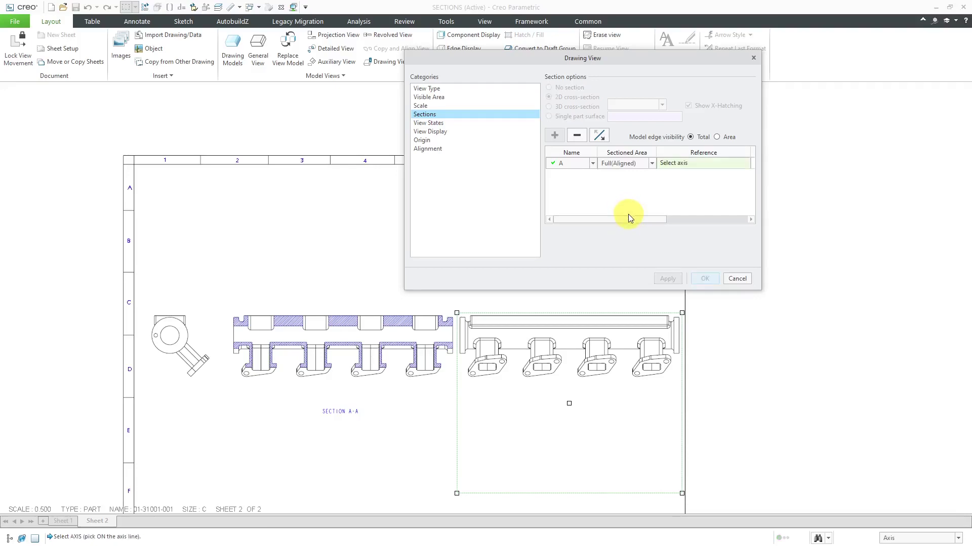
- Apply cross-section A to the new view as a Full (Aligned) section about datum axis A_26
click(9, 538)
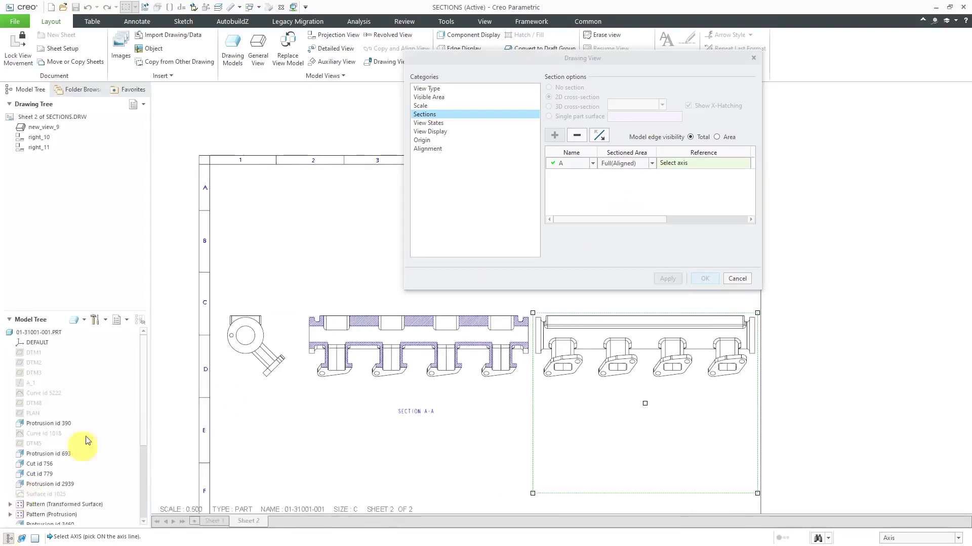
scroll(88, 441, down, 4)
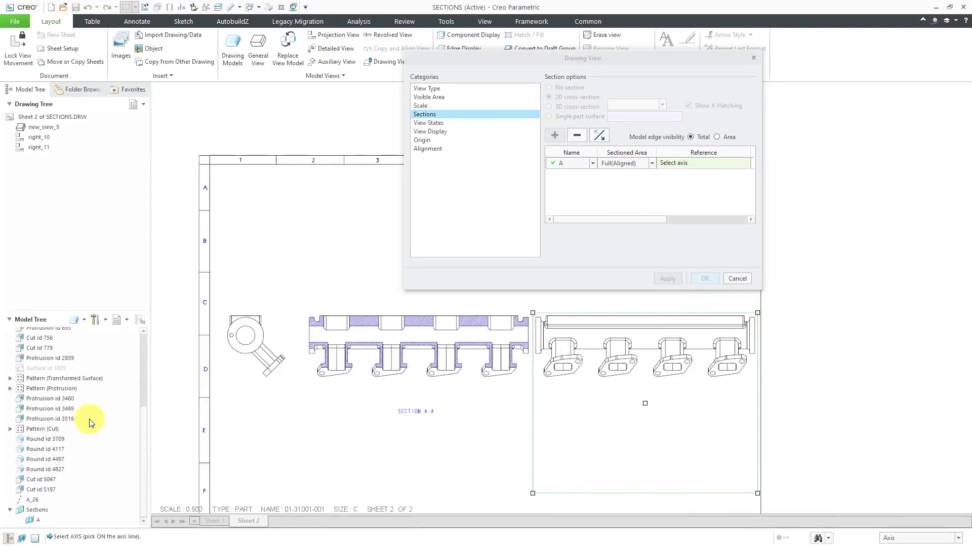
click(34, 501)
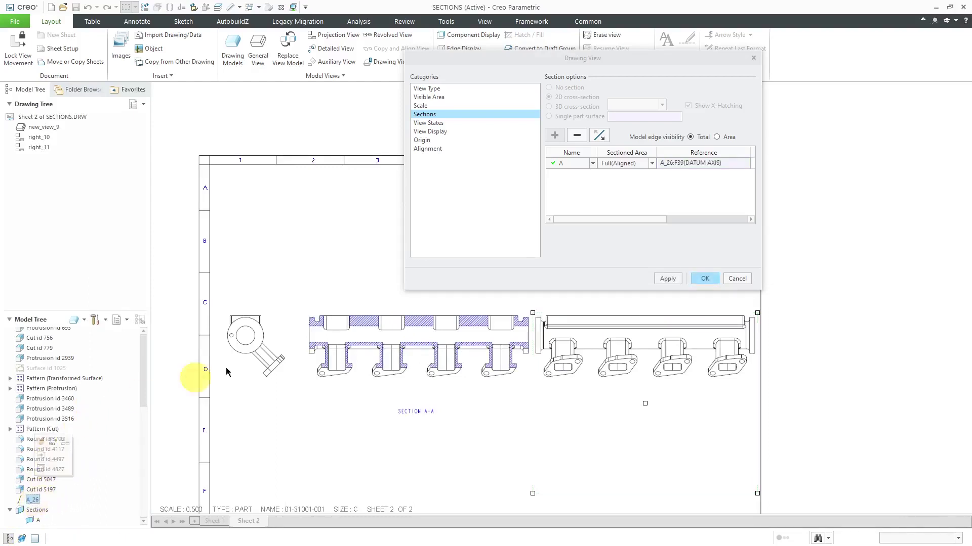
drag(657, 217, 728, 210)
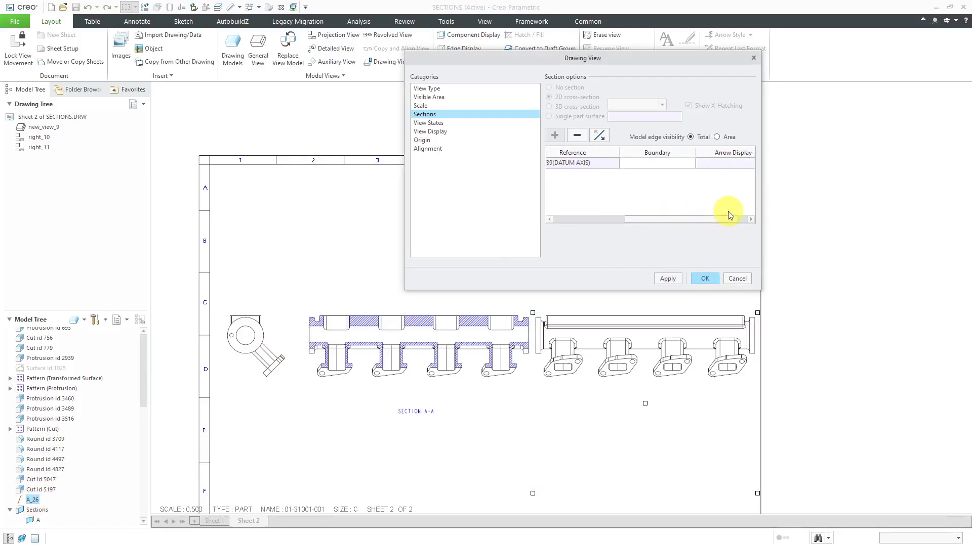
click(667, 278)
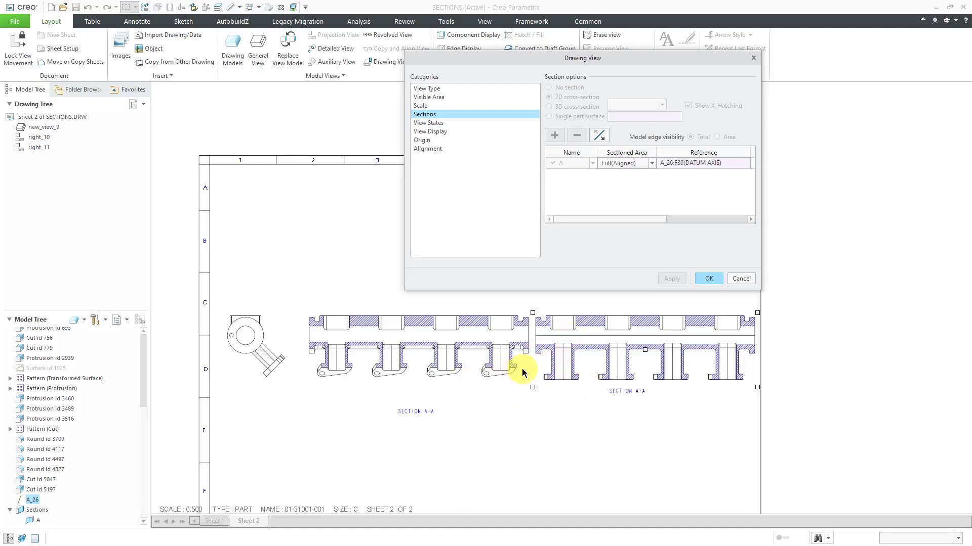
- Show the section A arrows of the aligned section on the front view and finish the view's properties
drag(592, 219, 690, 219)
click(715, 161)
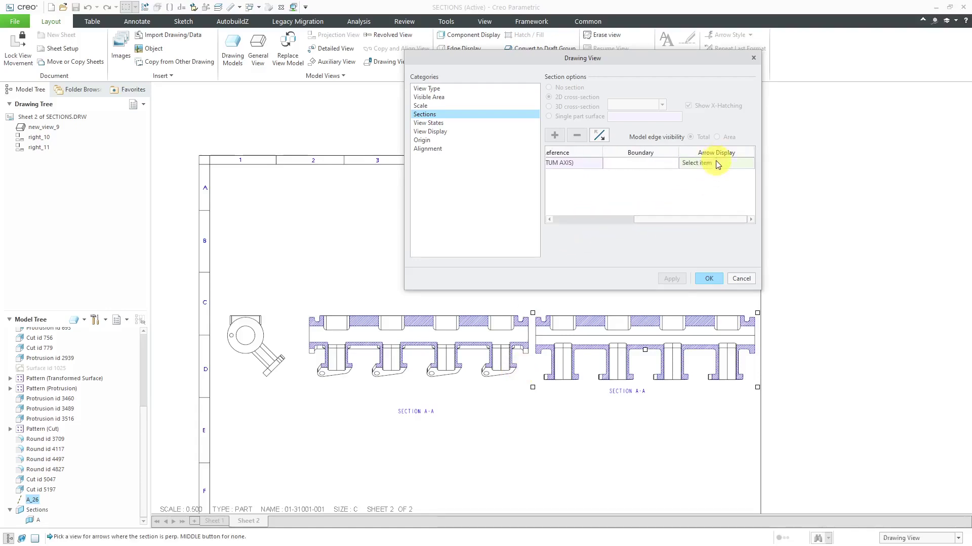
click(276, 338)
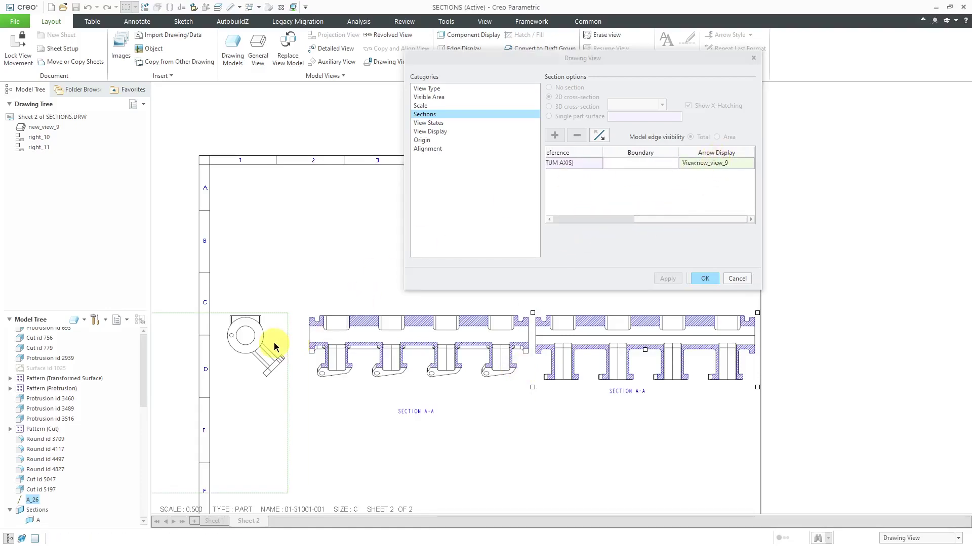
click(679, 277)
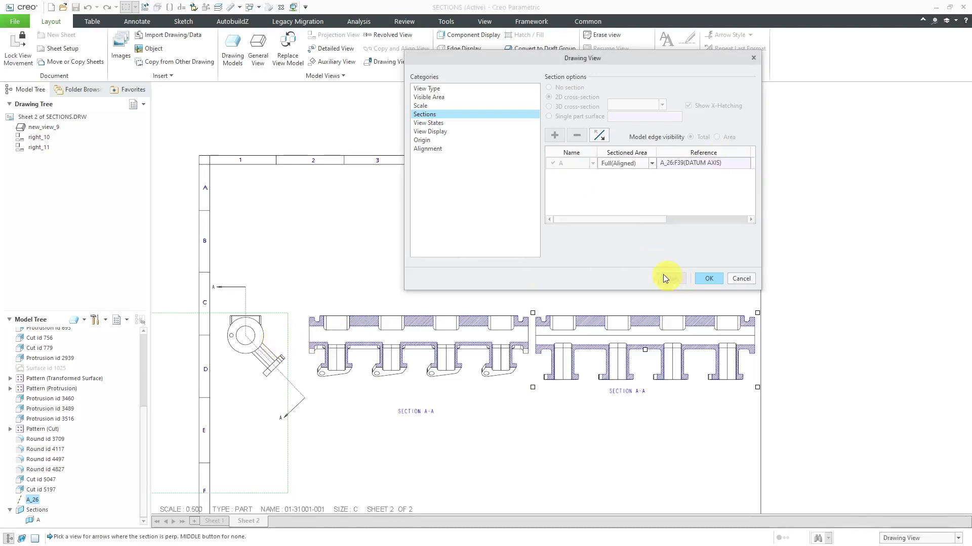
click(709, 279)
click(645, 453)
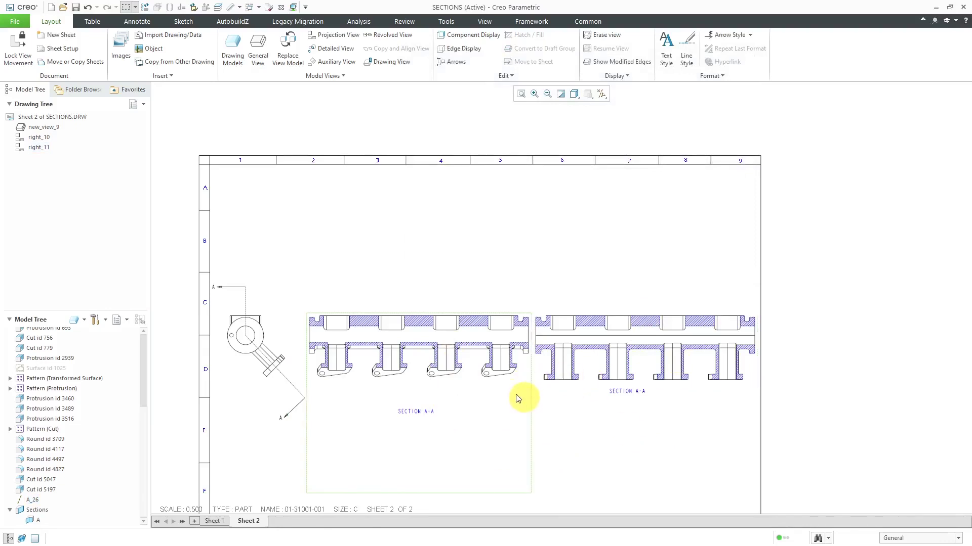
- Move the aligned view's SECTION A-A label slightly down and to the right beneath the view
scroll(554, 387, down, 2)
scroll(531, 348, down, 2)
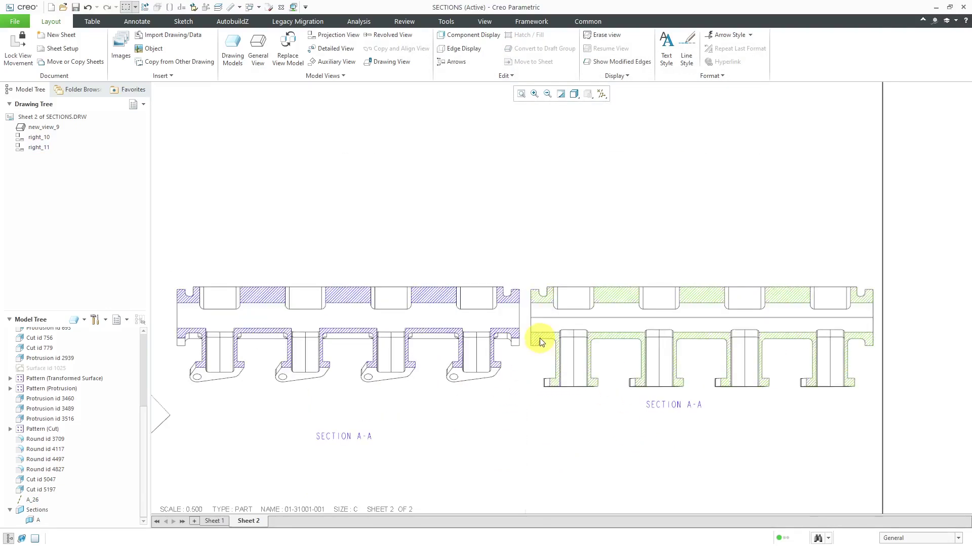
scroll(504, 430, down, 2)
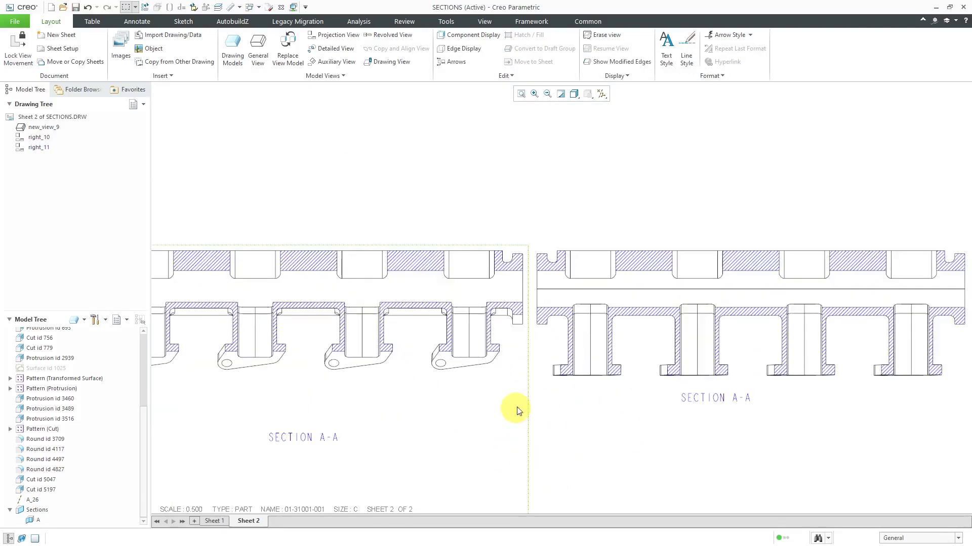
scroll(545, 405, up, 2)
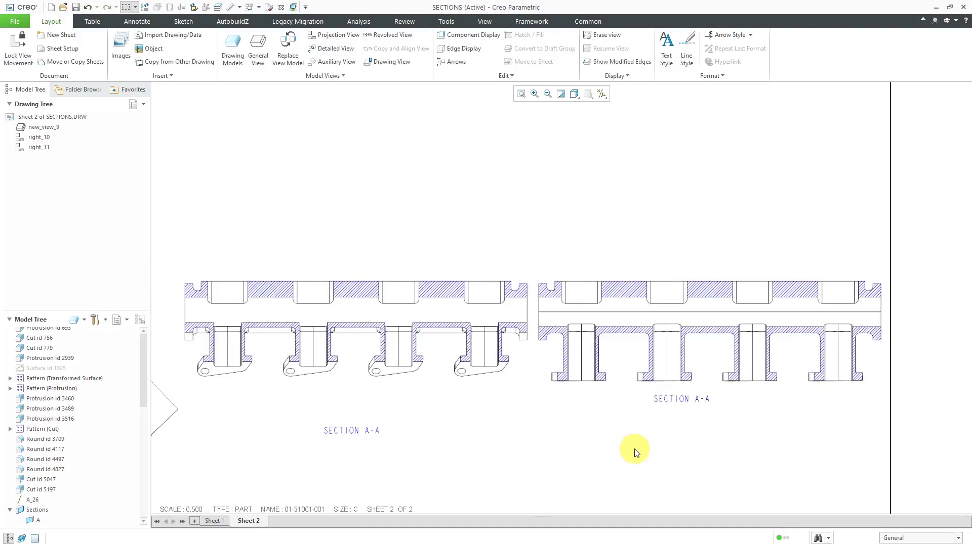
click(690, 401)
drag(690, 402, 735, 418)
click(677, 460)
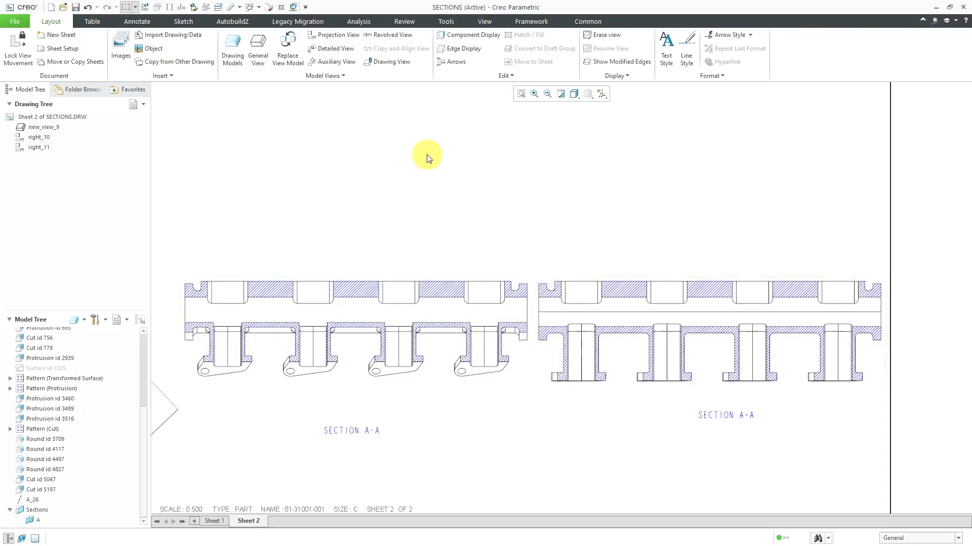
- Switch to the VALVE-COVER.PRT model and turn it over to examine its hollow underside
click(258, 7)
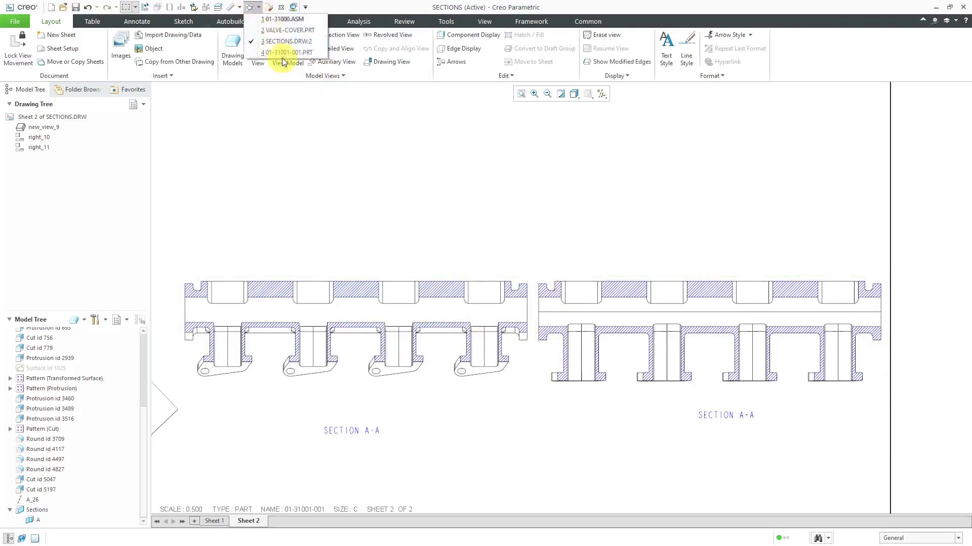
click(281, 30)
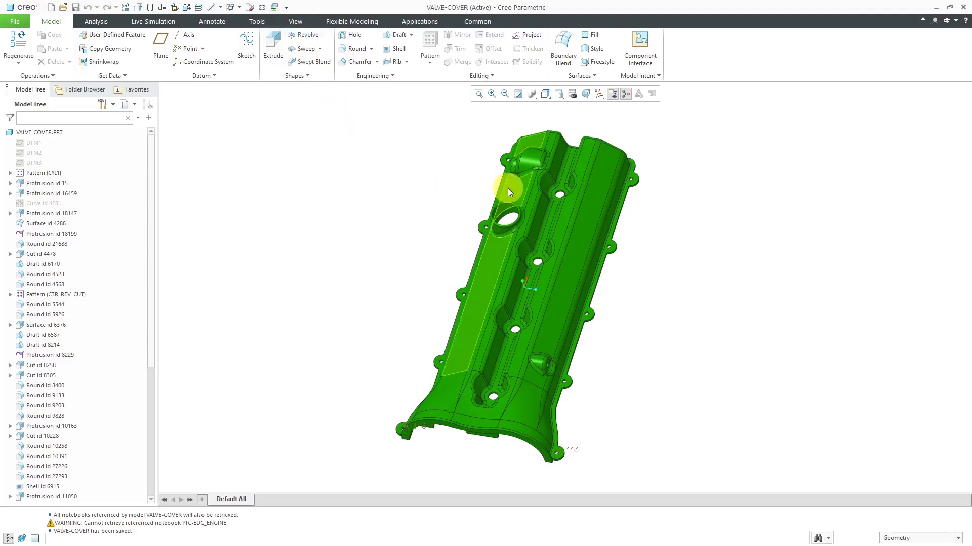
mouse_move(529, 191)
middle_down()
mouse_move(550, 204)
mouse_move(529, 197)
middle_up()
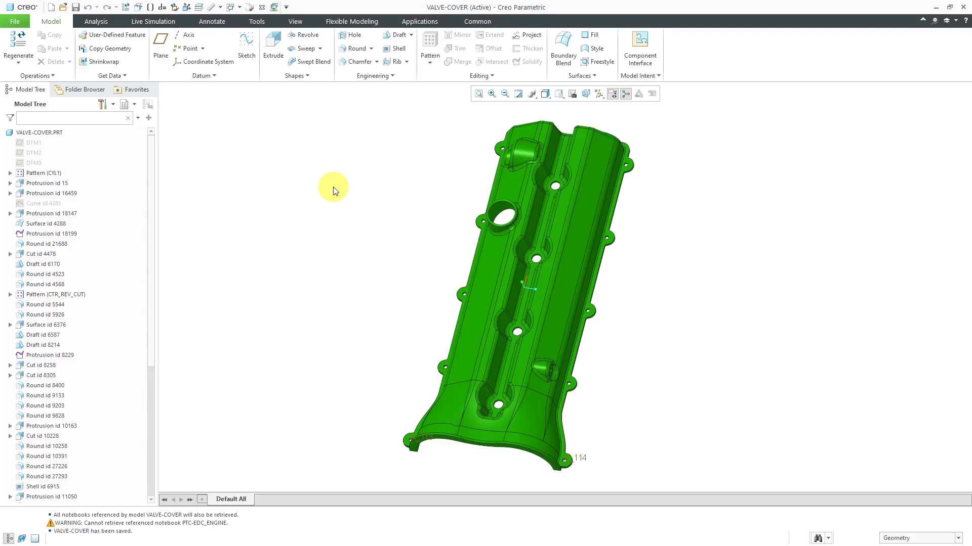
middle_drag(585, 238, 420, 204)
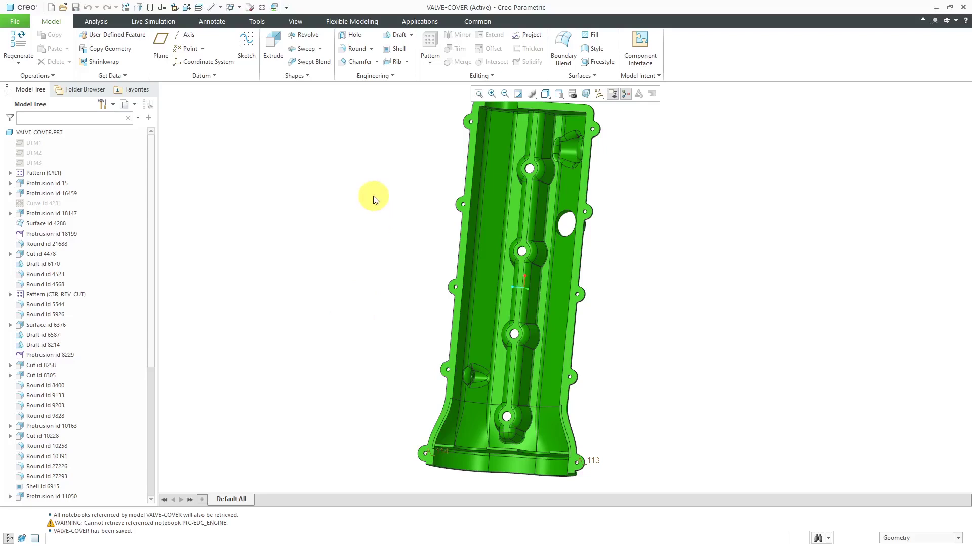
- Start an offset section and set the valve cover's flat rim face on the underside as its sketch plane
click(295, 21)
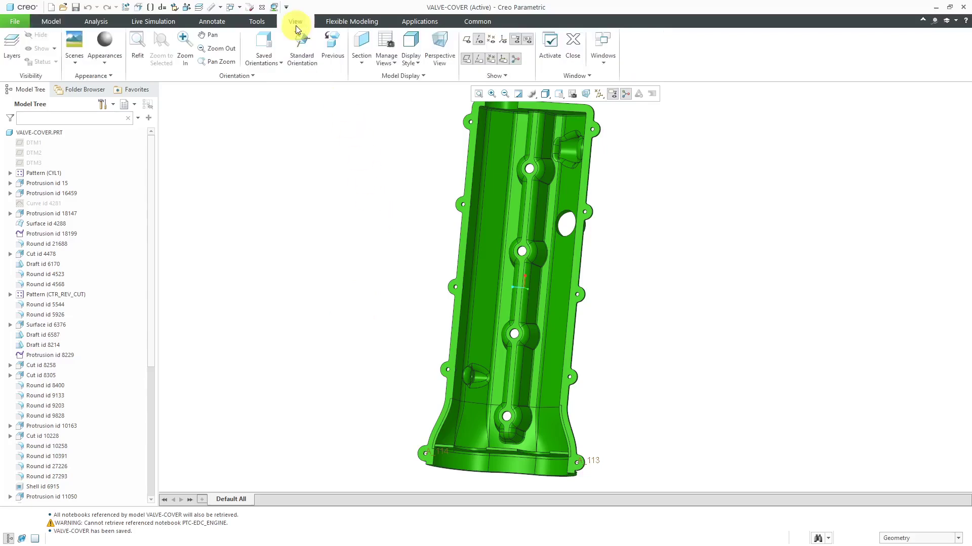
click(365, 62)
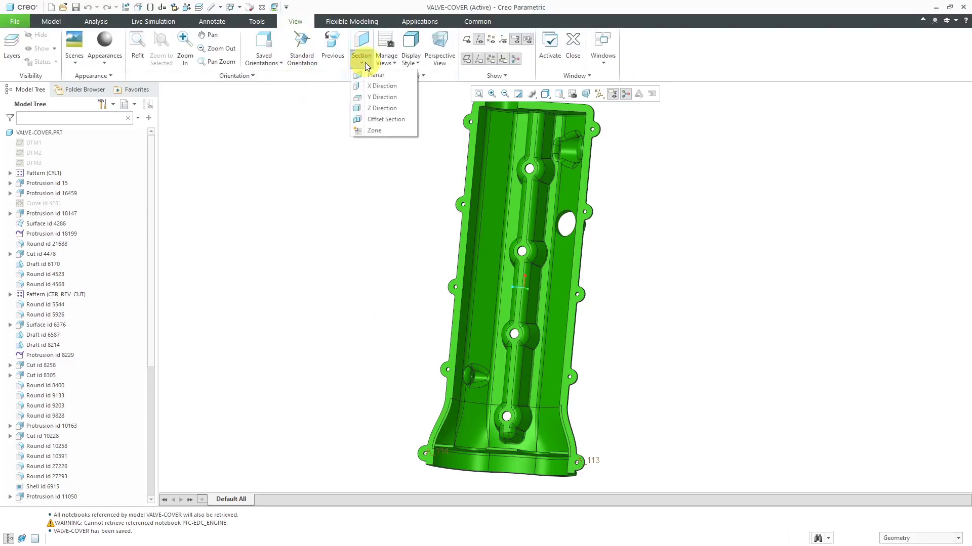
click(392, 119)
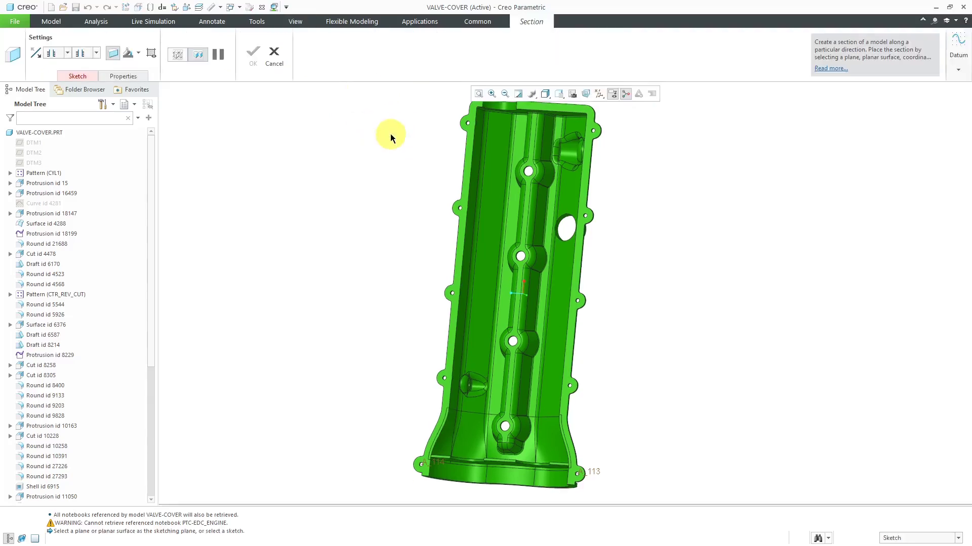
click(78, 76)
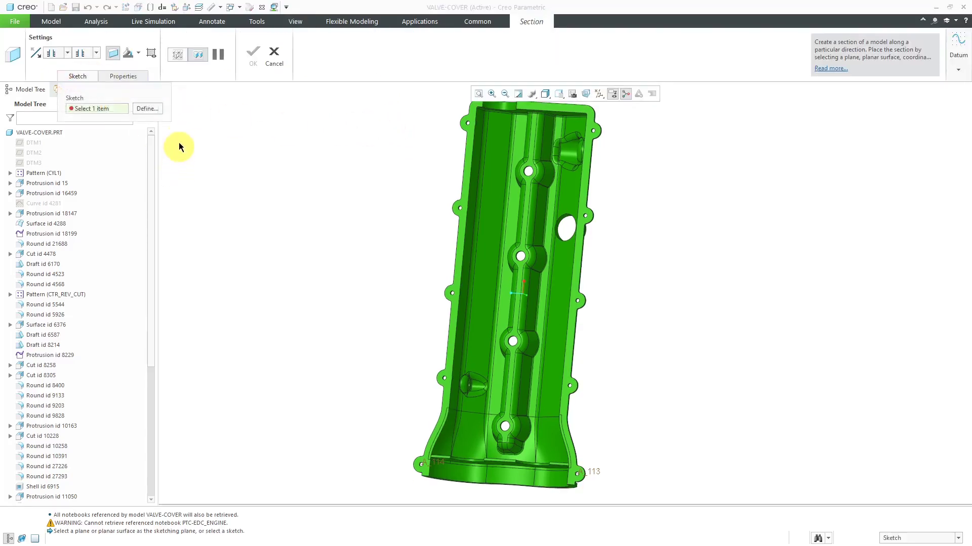
click(145, 109)
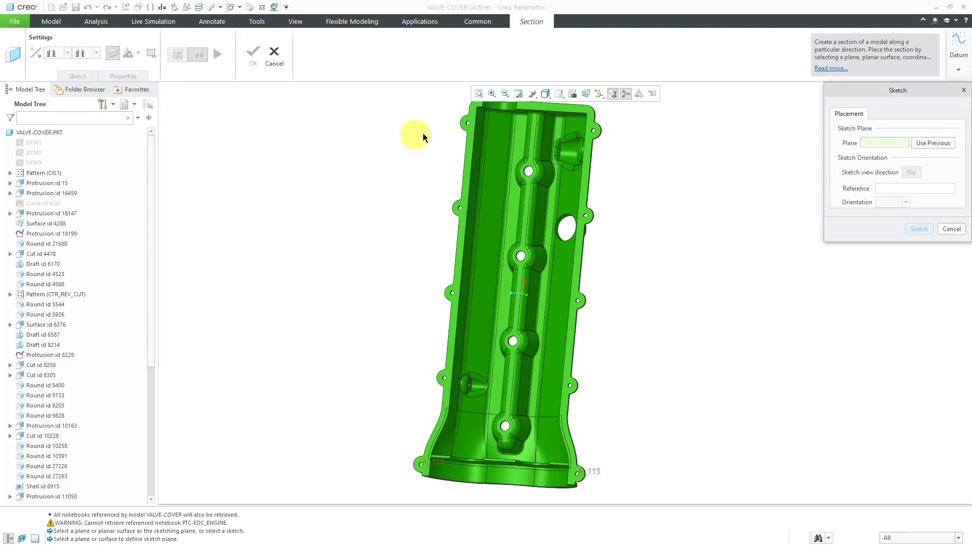
scroll(430, 131, up, 3)
click(511, 151)
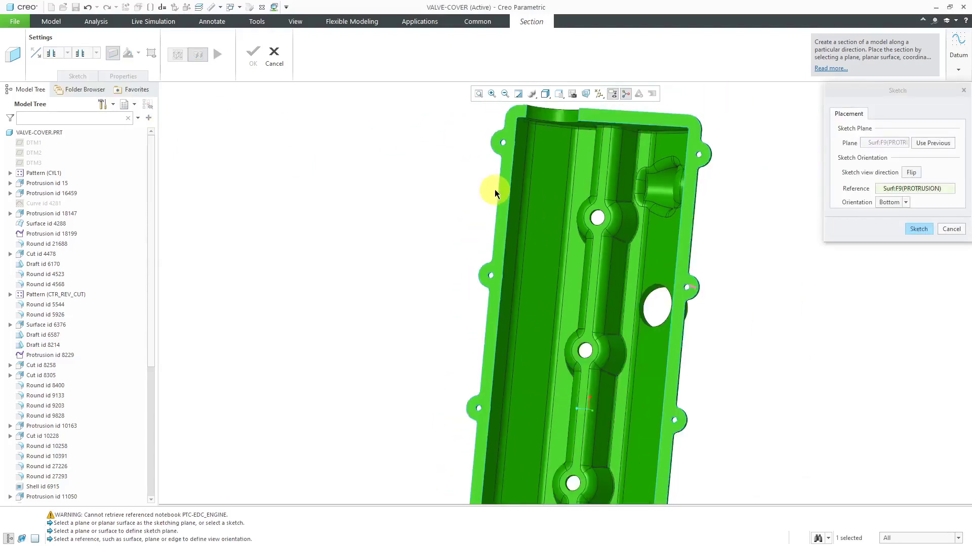
- Orient the section sketch with the cover's end face as the Top reference and enter the sketch
key(ctrl+d)
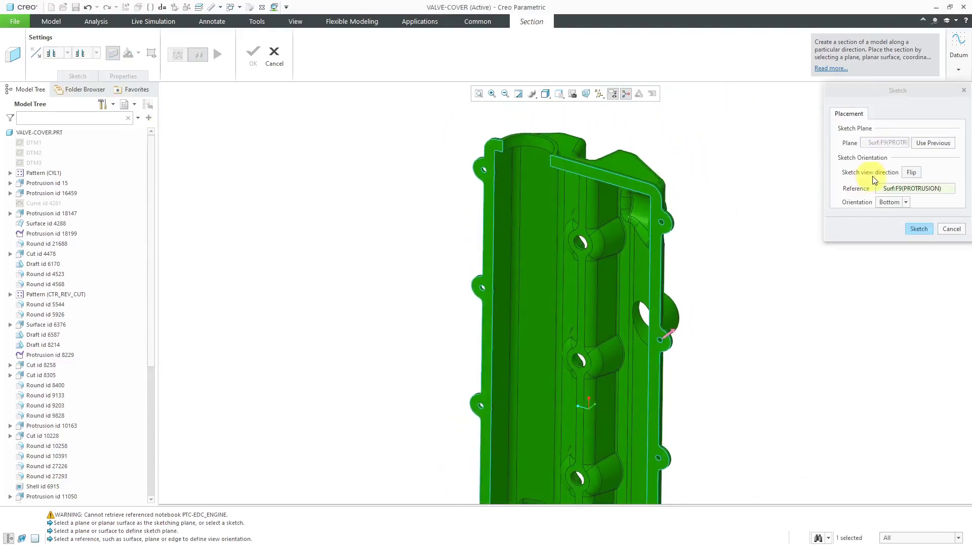
click(626, 162)
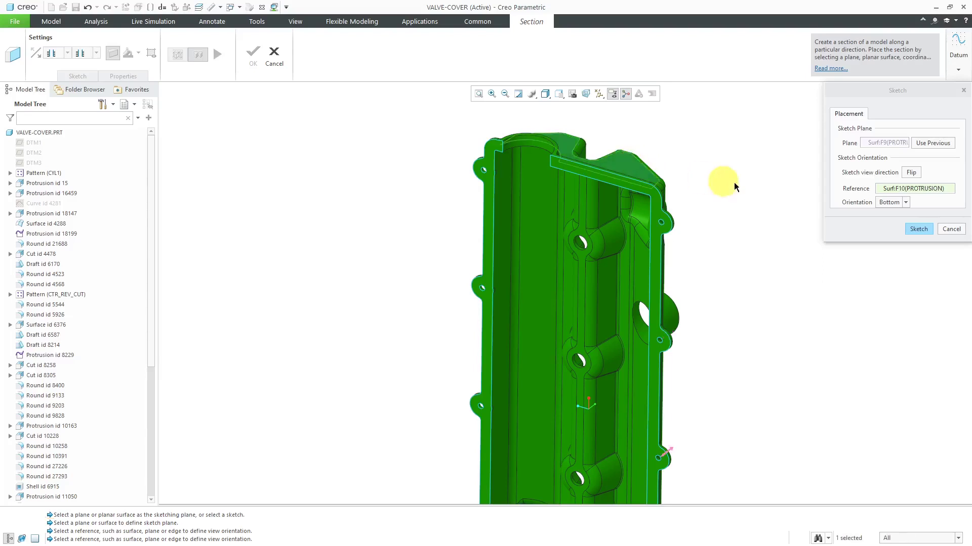
click(894, 203)
click(893, 214)
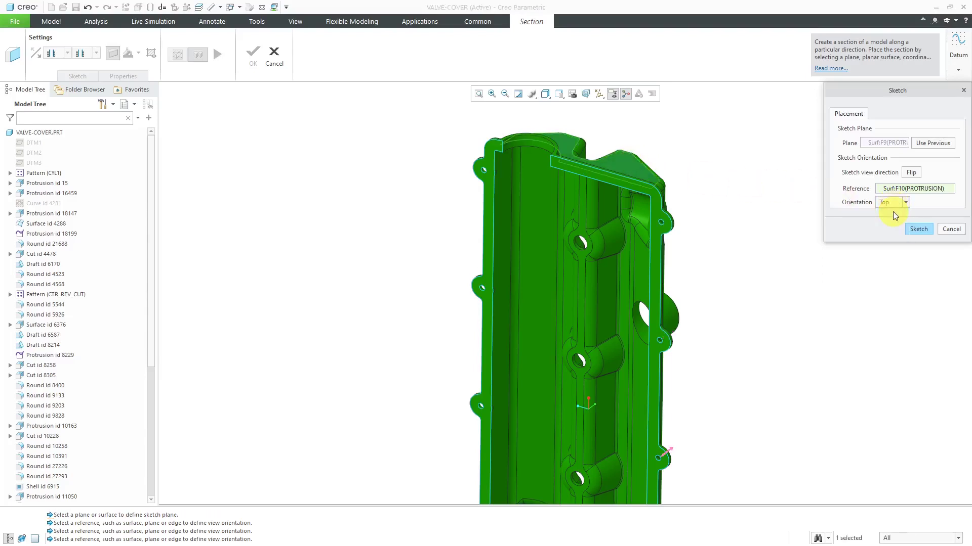
click(919, 229)
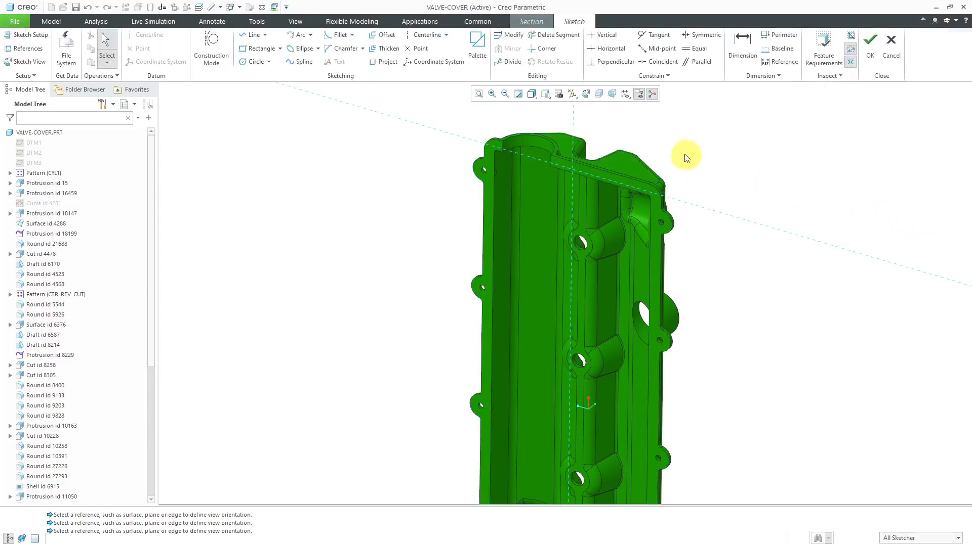
- Add the edge of the hole in the side boss near the valve cover's end face as a sketch reference
middle_drag(595, 127, 667, 147)
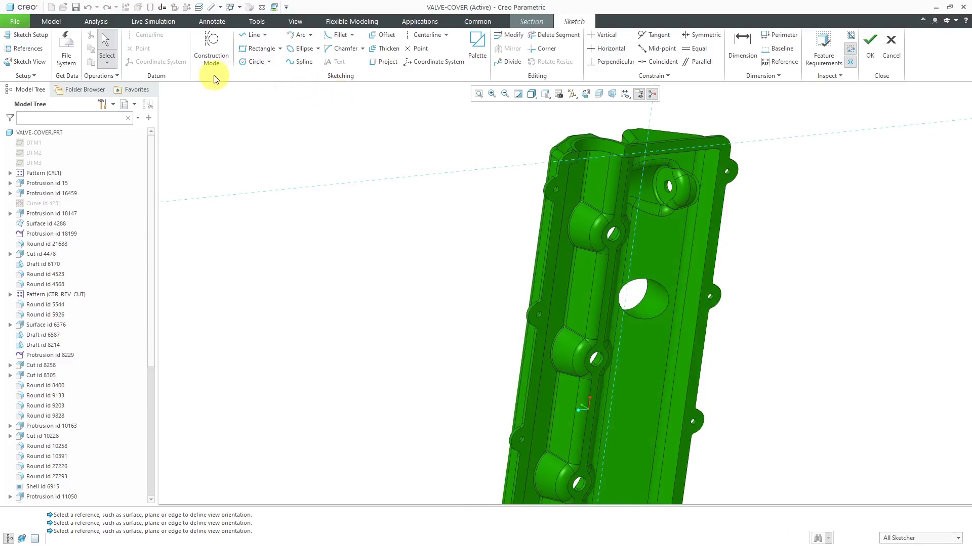
click(25, 48)
scroll(670, 182, up, 3)
scroll(670, 181, up, 4)
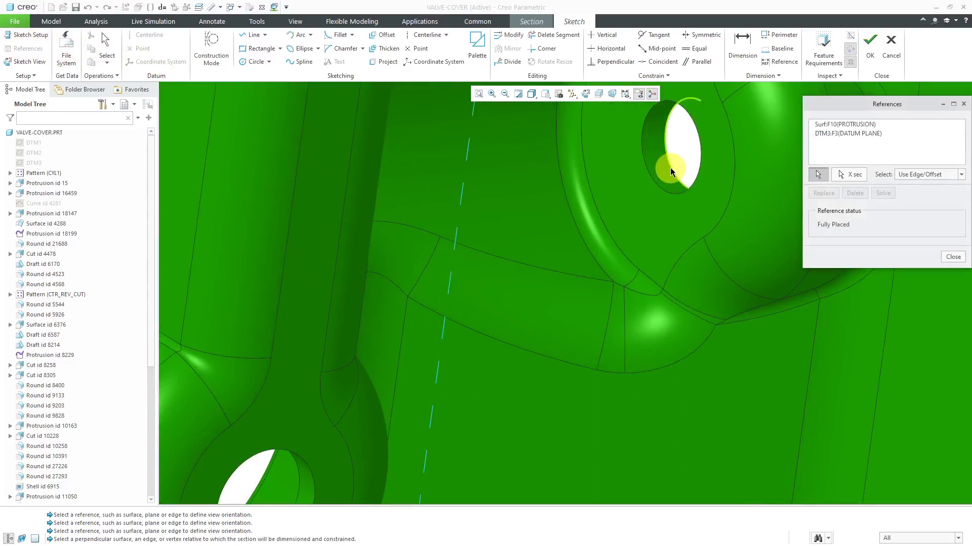
click(653, 175)
scroll(653, 181, down, 5)
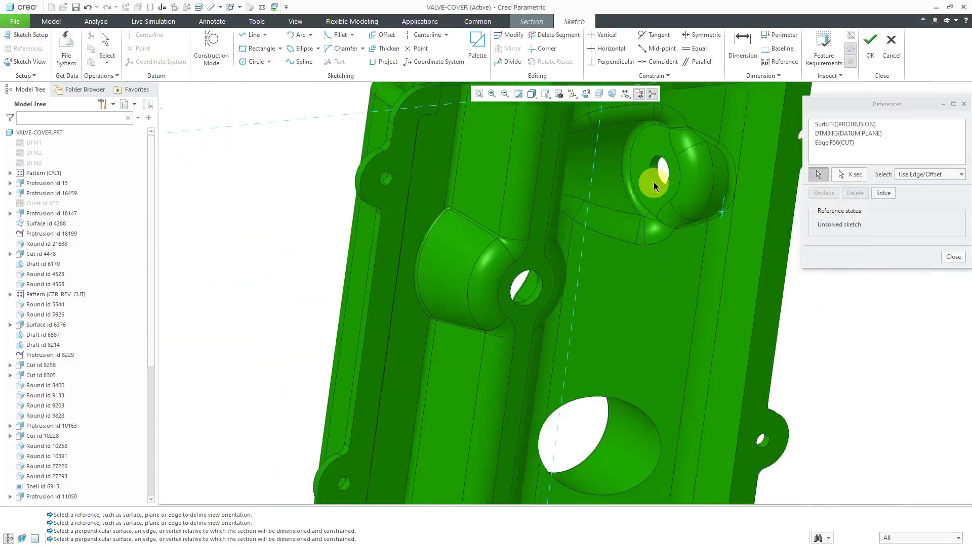
- Add the cylindrical surface of the first hole in the central row as a sketch reference
mouse_move(634, 181)
middle_down()
mouse_move(607, 174)
mouse_move(623, 180)
middle_up()
scroll(480, 287, up, 6)
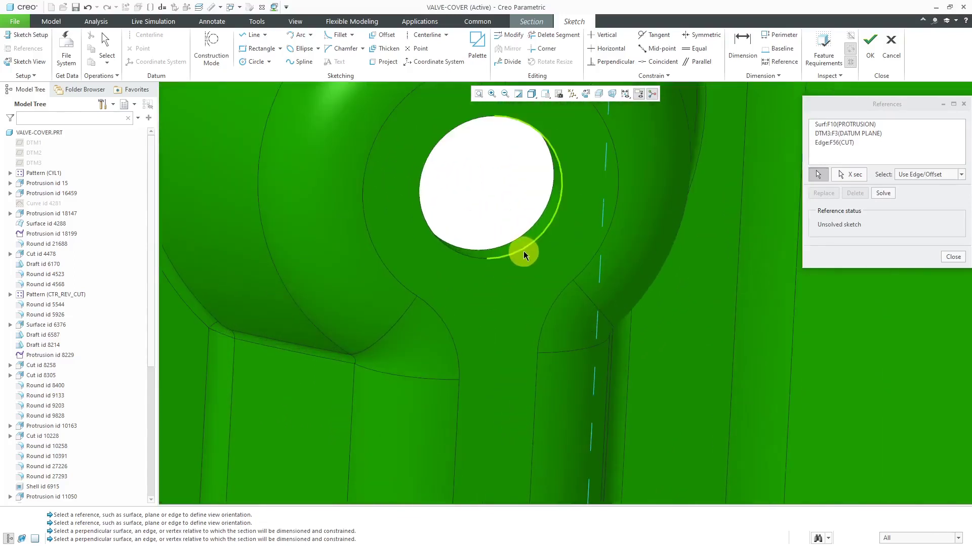
click(521, 241)
scroll(517, 238, down, 7)
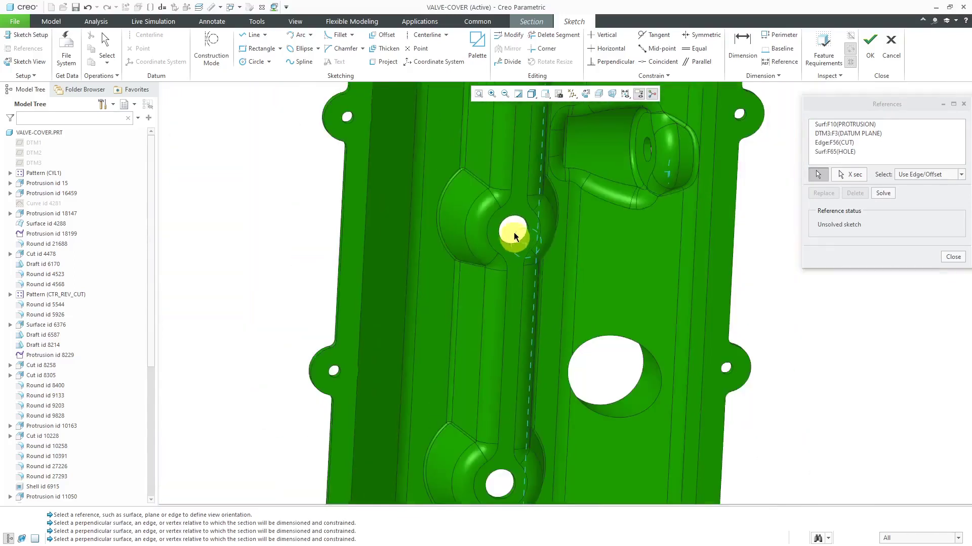
- Examine the hole in the opposite side boss, inside and outside the cover, for a usable reference
middle_drag(518, 361, 451, 349)
scroll(466, 387, up, 5)
scroll(467, 387, up, 6)
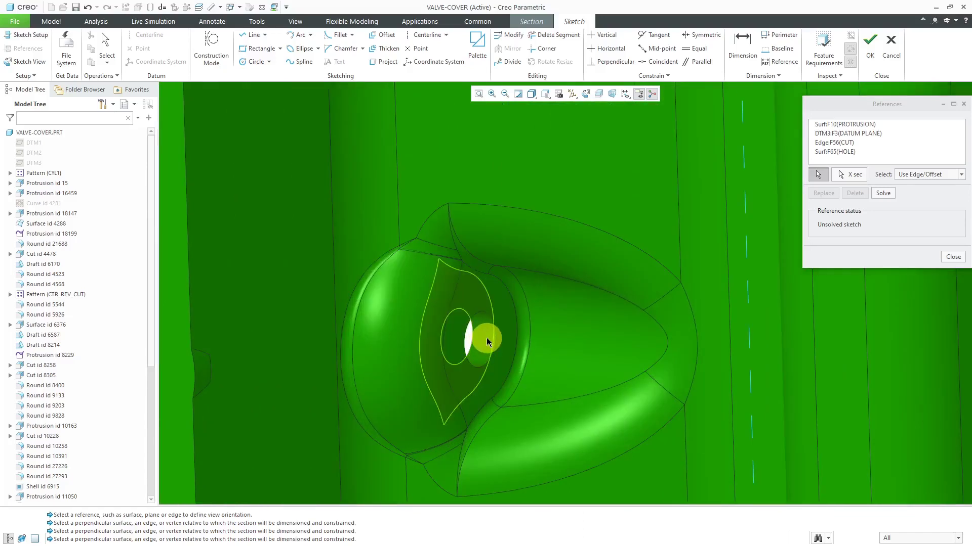
scroll(486, 344, up, 3)
scroll(481, 344, down, 2)
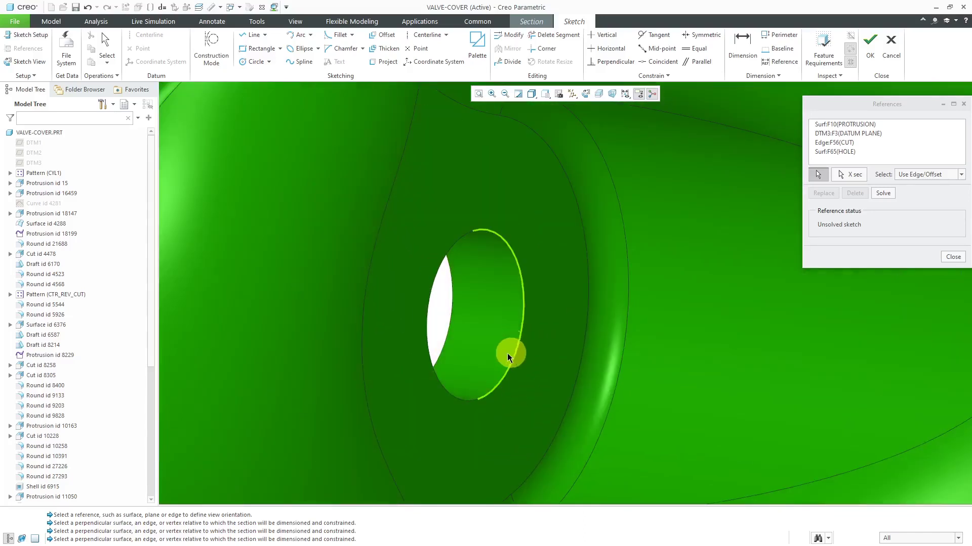
scroll(501, 353, down, 4)
middle_drag(490, 353, 564, 351)
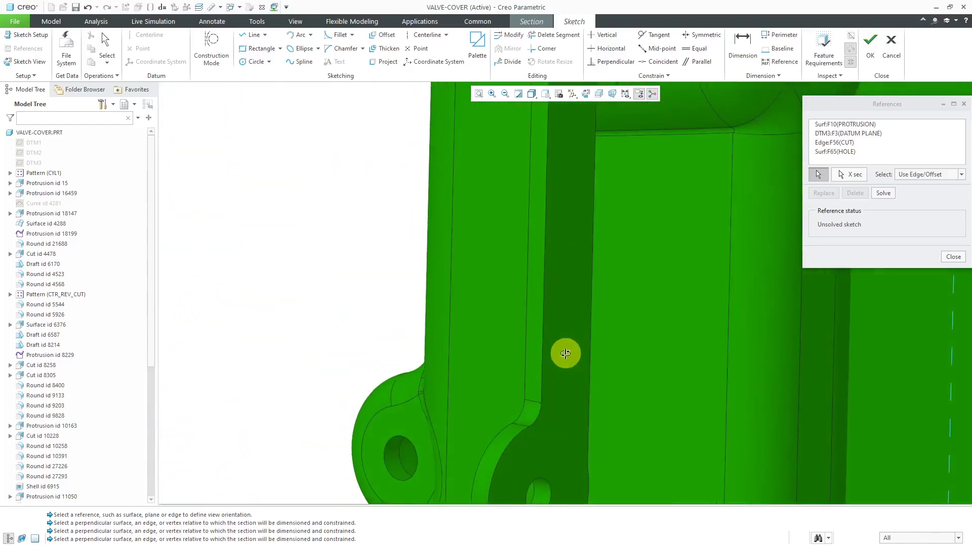
- Show the hidden AXES layer of the valve cover so its hole axes can be selected
click(573, 94)
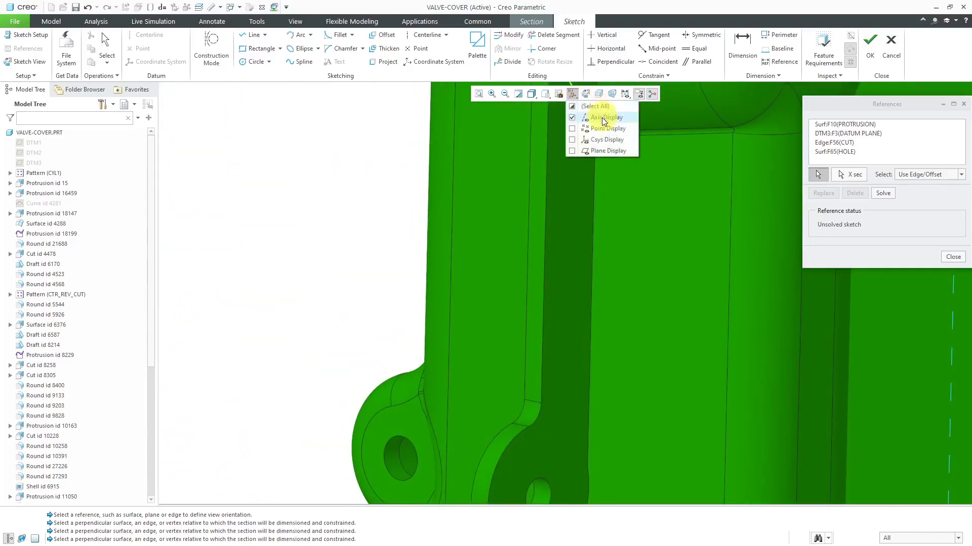
click(200, 7)
right_click(878, 62)
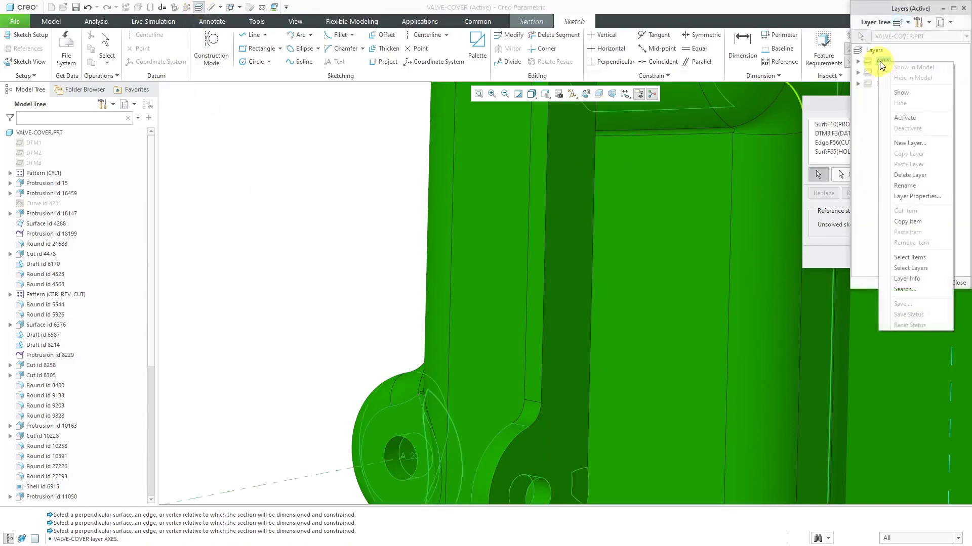
click(916, 96)
click(958, 282)
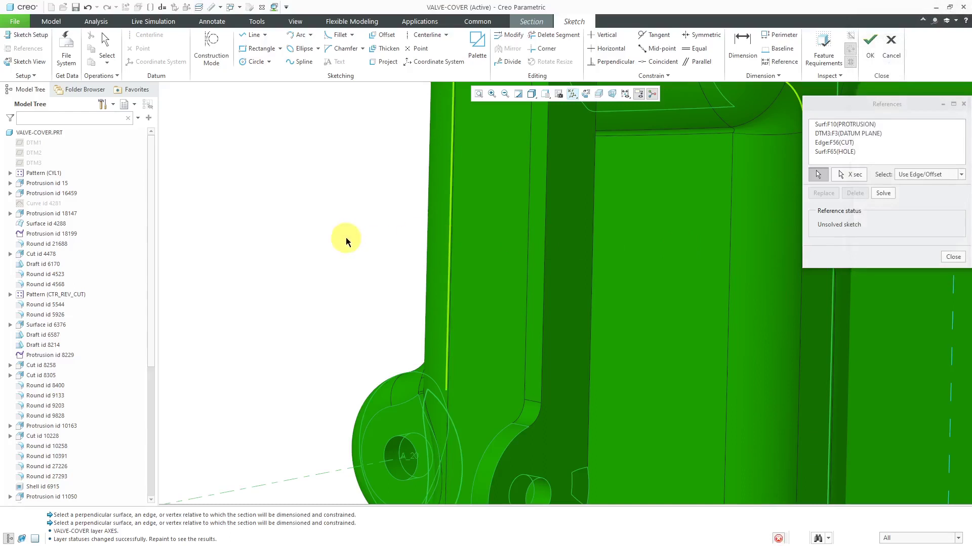
- Add axis A_20 of the side boss hole, visible outside the cover, as a sketch reference
middle_drag(302, 306, 302, 315)
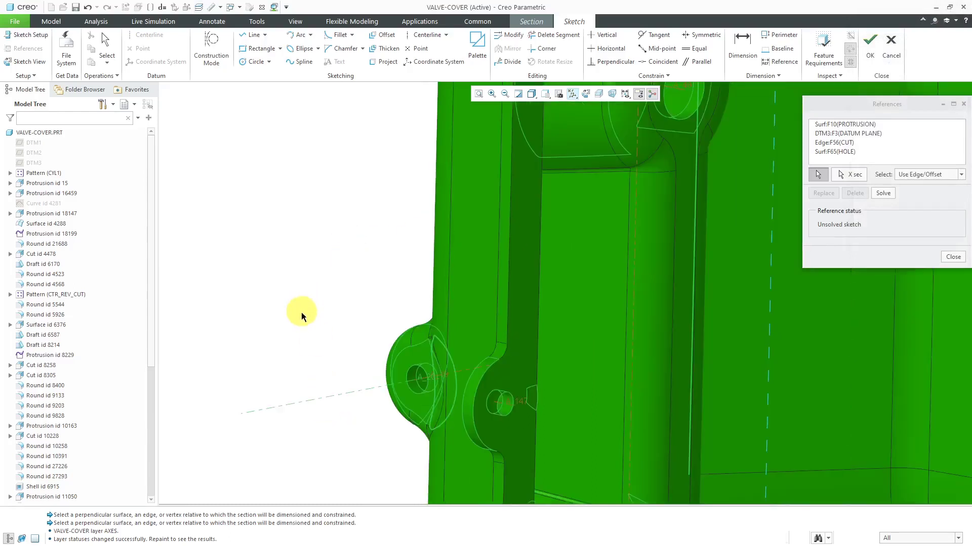
click(351, 393)
scroll(344, 390, down, 2)
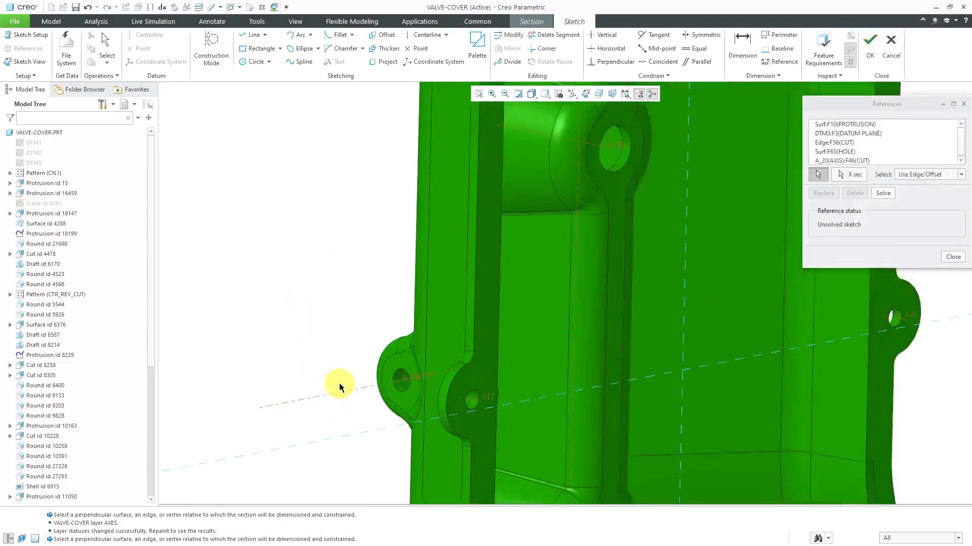
- Add axis A_18 of the side boss hole near the cover's end face as a sketch reference
scroll(336, 387, down, 5)
middle_drag(311, 369, 310, 395)
scroll(491, 345, down, 2)
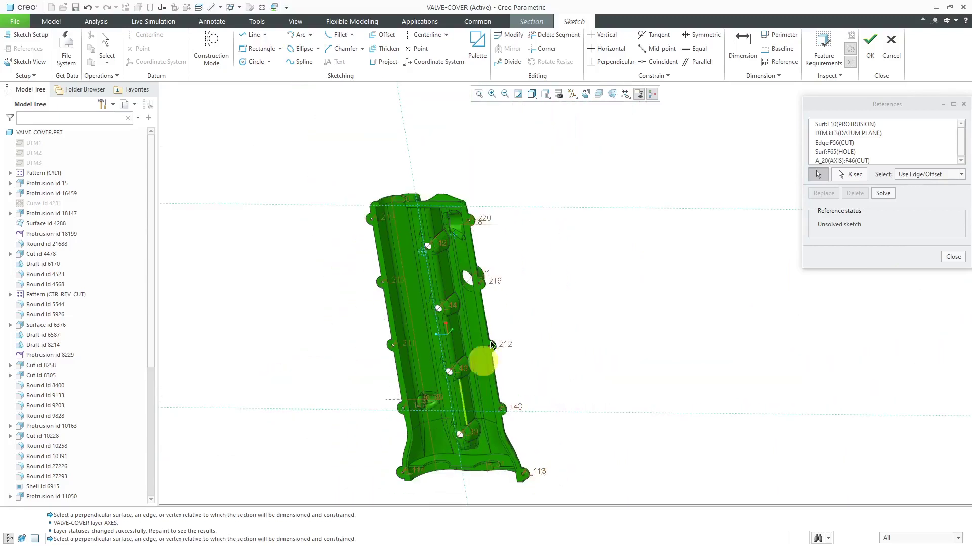
scroll(485, 231, up, 5)
shift+middle_drag(442, 178, 506, 191)
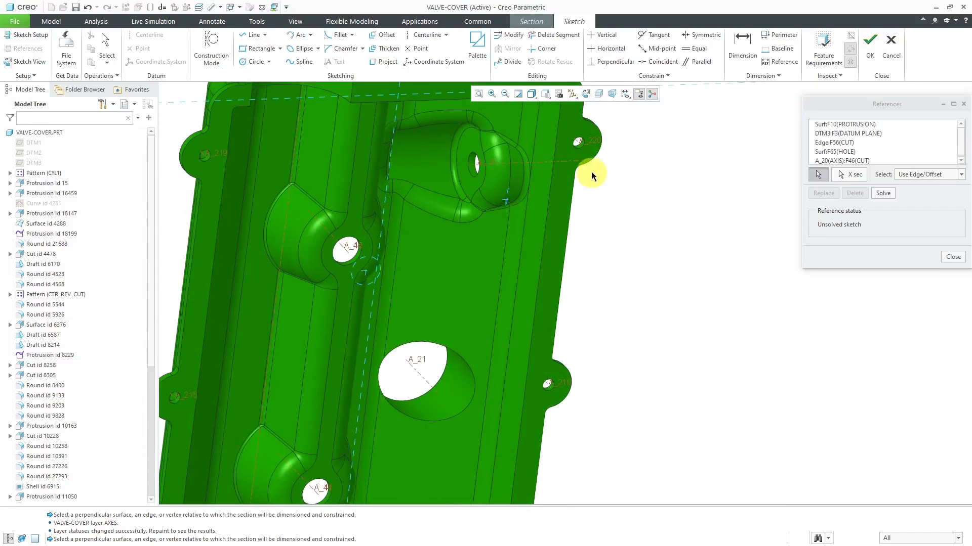
click(527, 166)
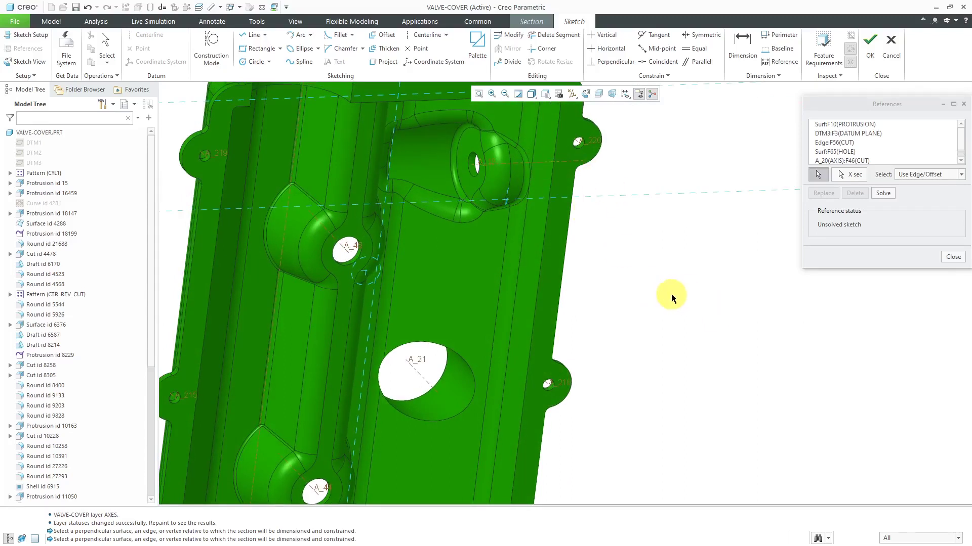
- Delete the Edge:F56(CUT) reference, solve the references, and orient the view parallel to the sketch plane
click(850, 144)
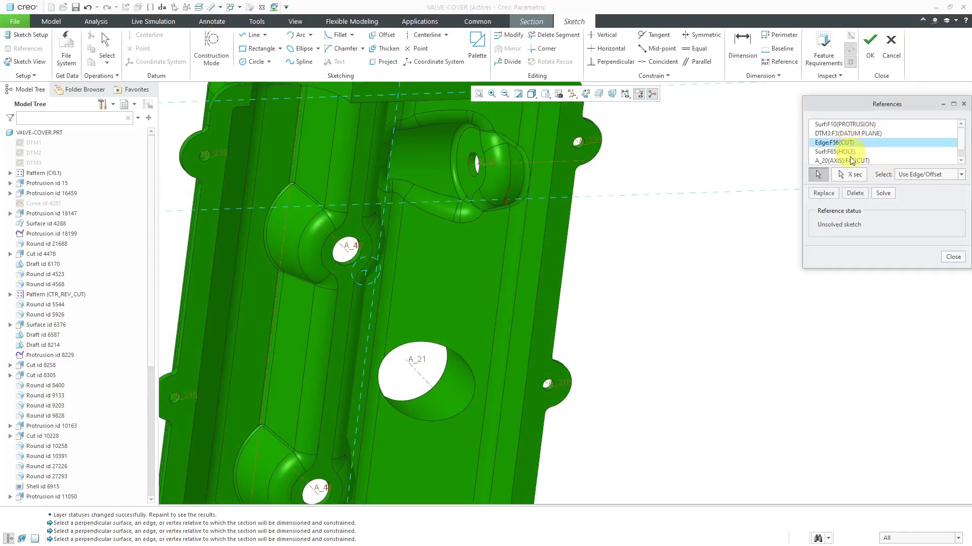
click(860, 195)
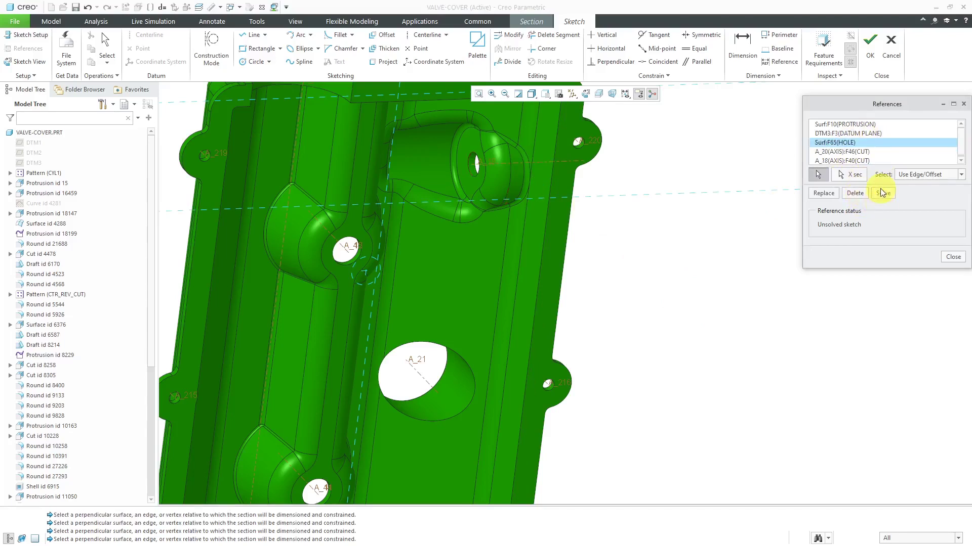
click(883, 193)
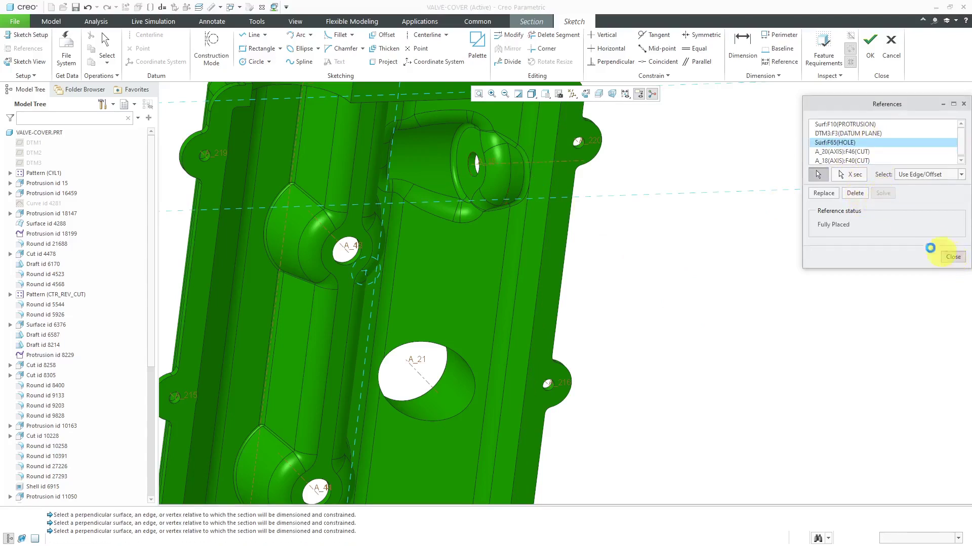
click(952, 263)
click(586, 95)
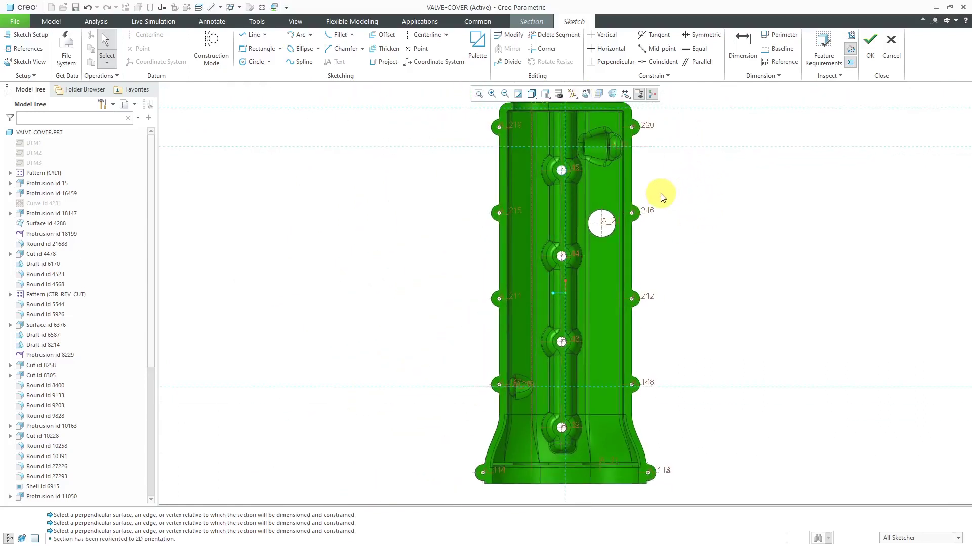
scroll(502, 397, down, 5)
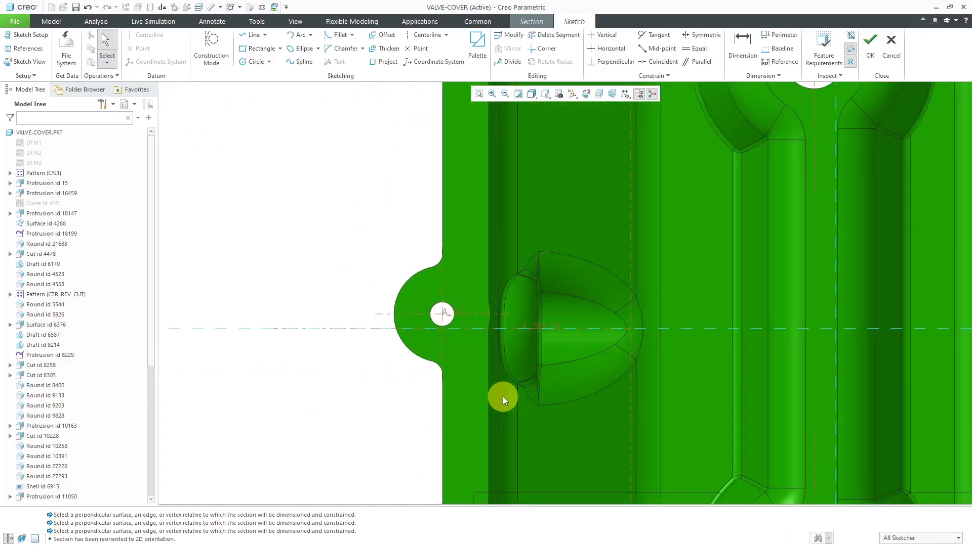
scroll(502, 397, up, 4)
scroll(503, 397, up, 2)
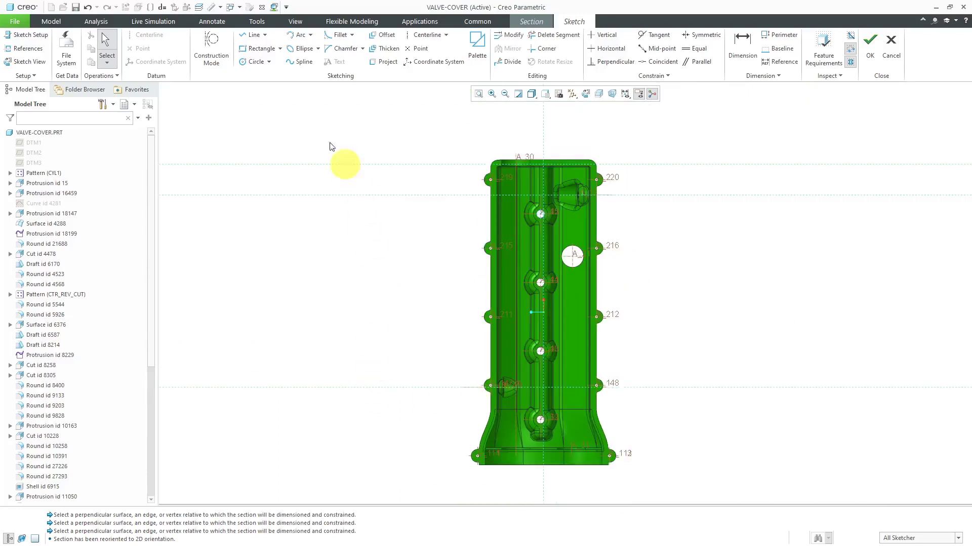
click(251, 39)
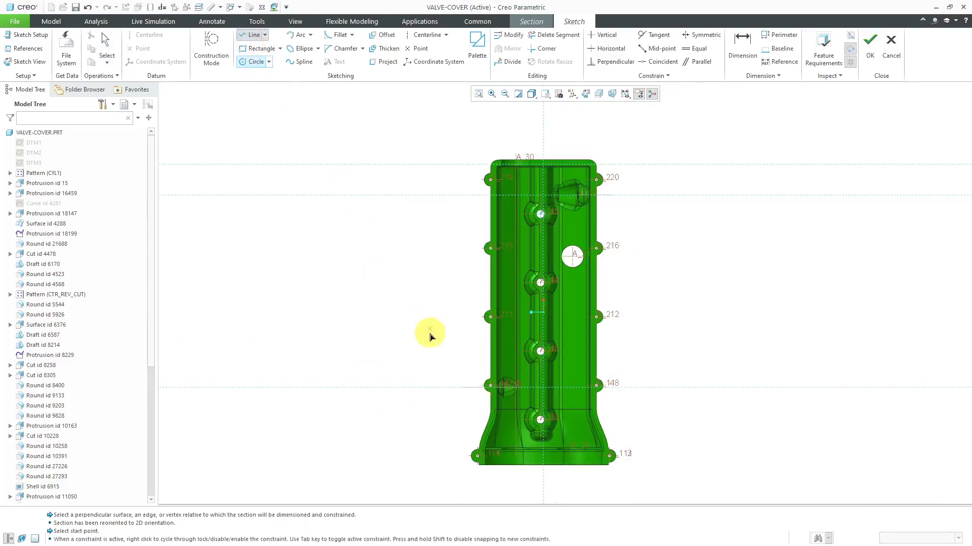
click(452, 387)
scroll(540, 388, down, 4)
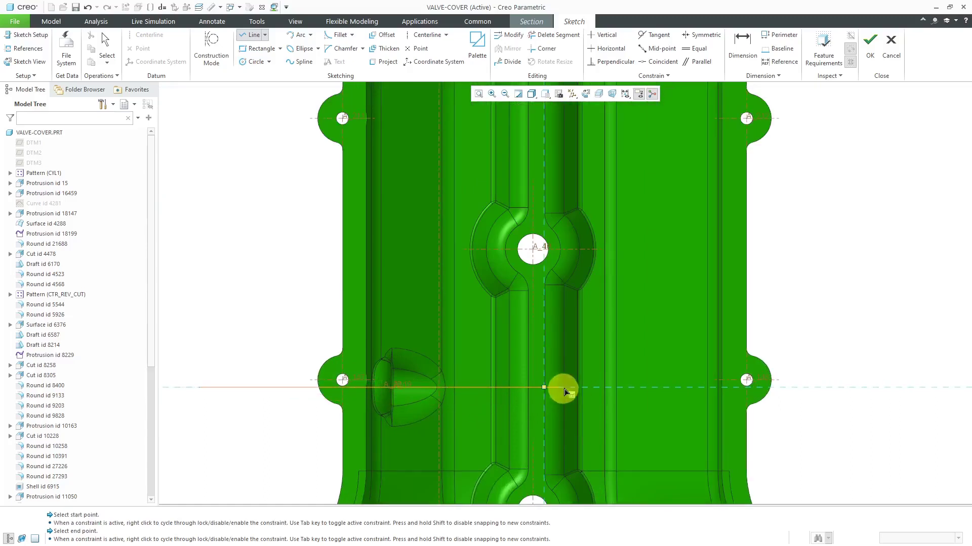
middle_click(824, 322)
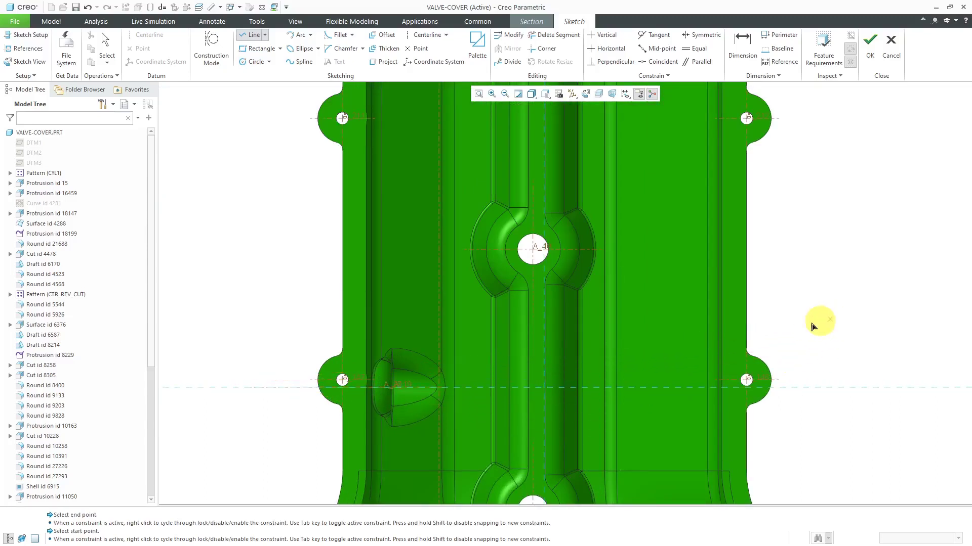
middle_click(808, 328)
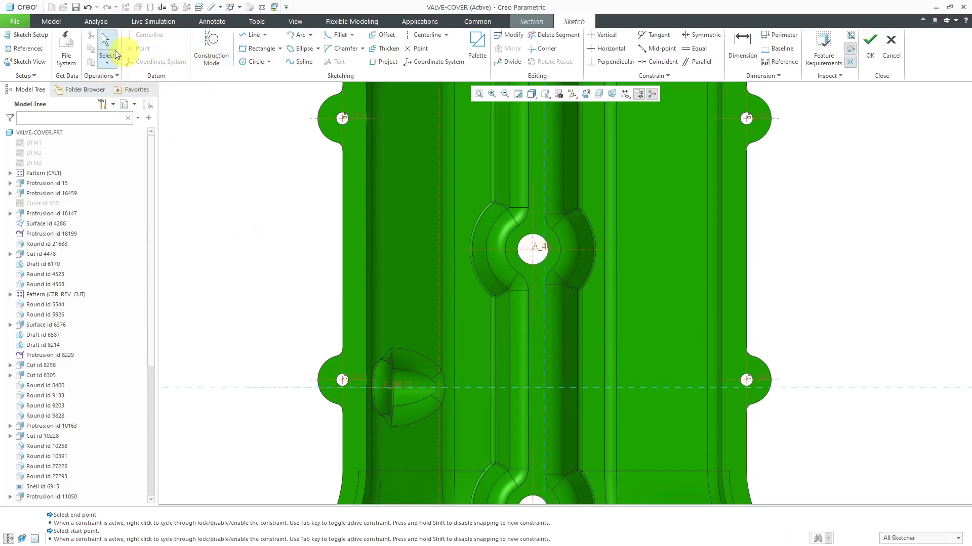
- Replace the DTM3 sketch reference with axis A_13 at the central row of holes and solve the references
click(25, 48)
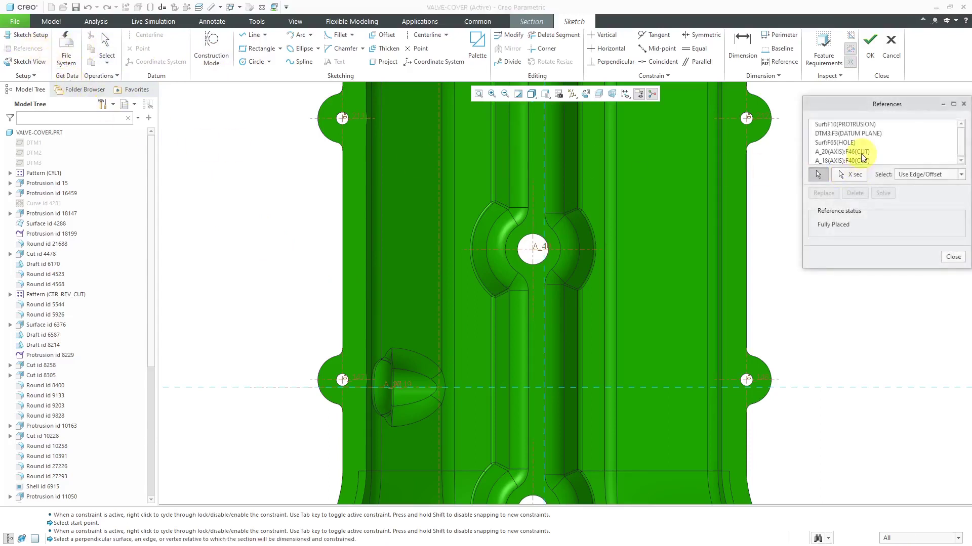
click(862, 134)
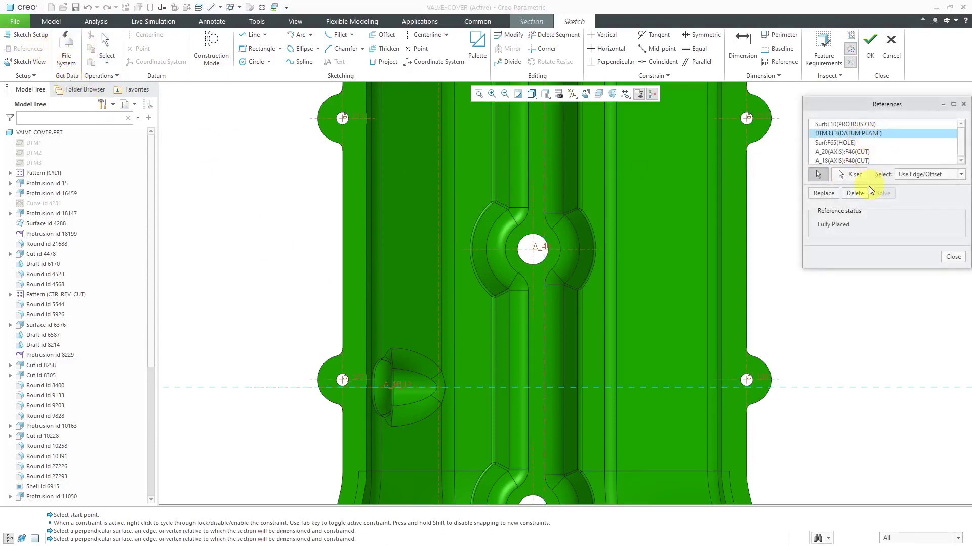
click(855, 193)
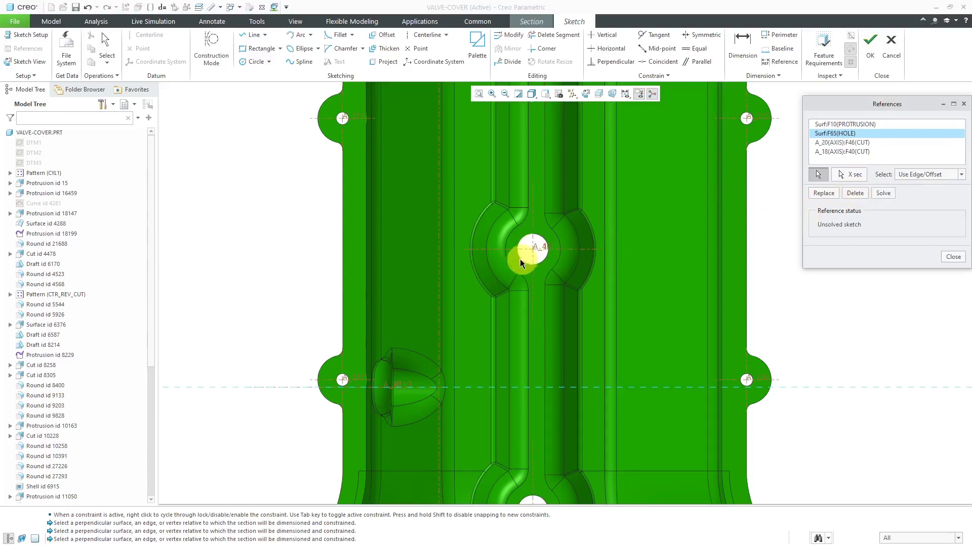
scroll(539, 251, down, 6)
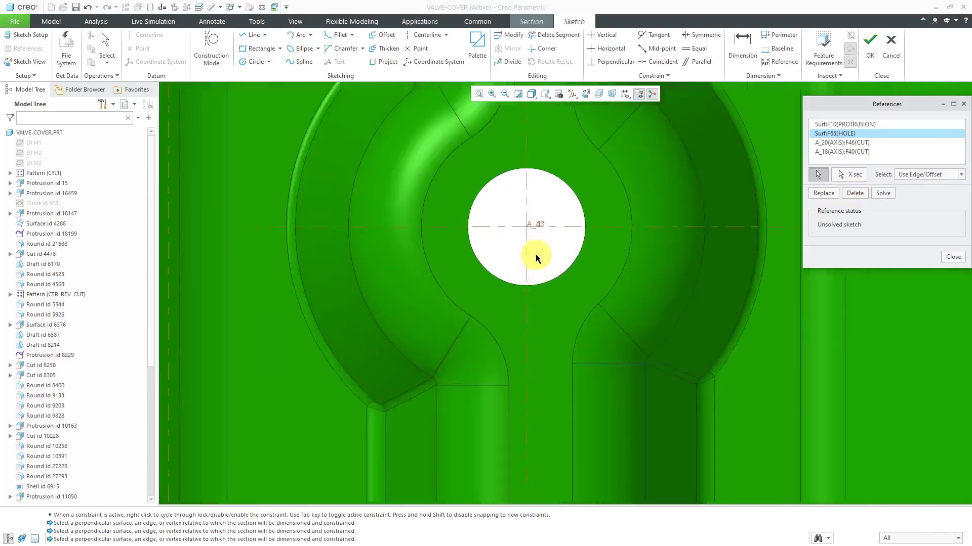
click(526, 221)
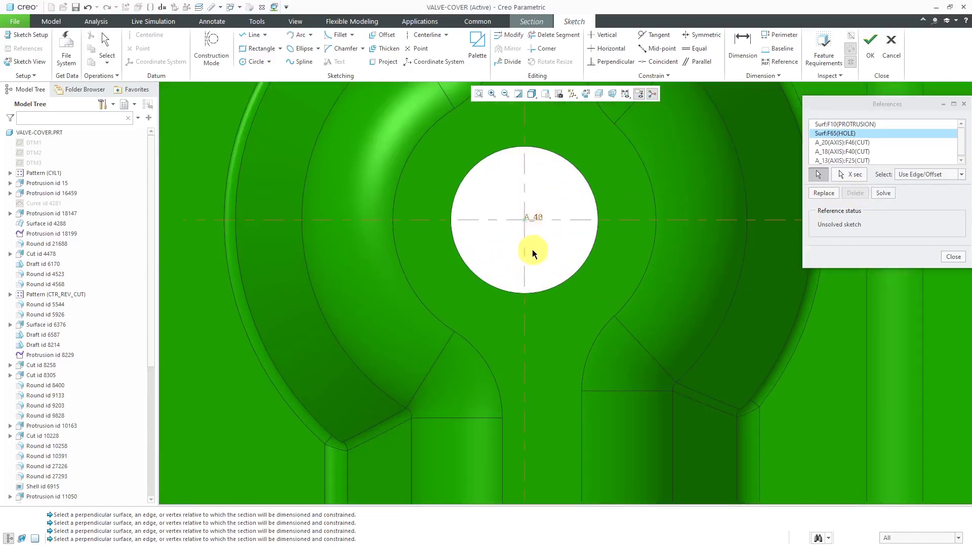
click(885, 194)
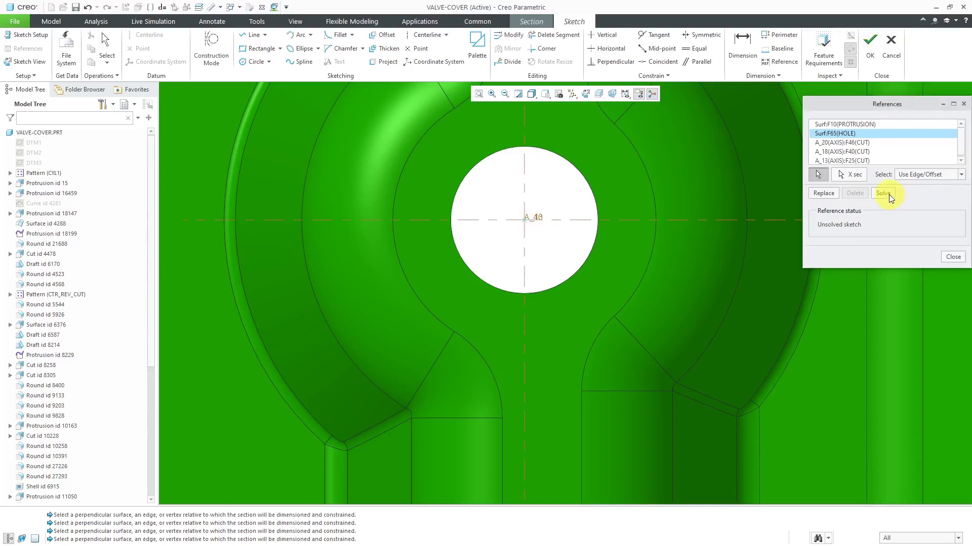
click(948, 256)
- Sketch a vertical centerline through the row of central holes, snapped to the referenced hole axis
scroll(483, 268, up, 8)
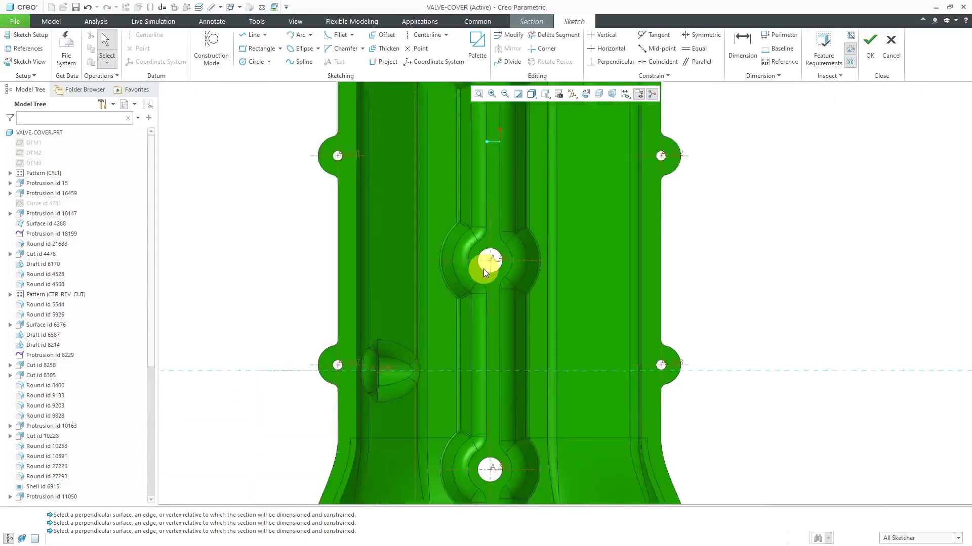
scroll(484, 269, down, 2)
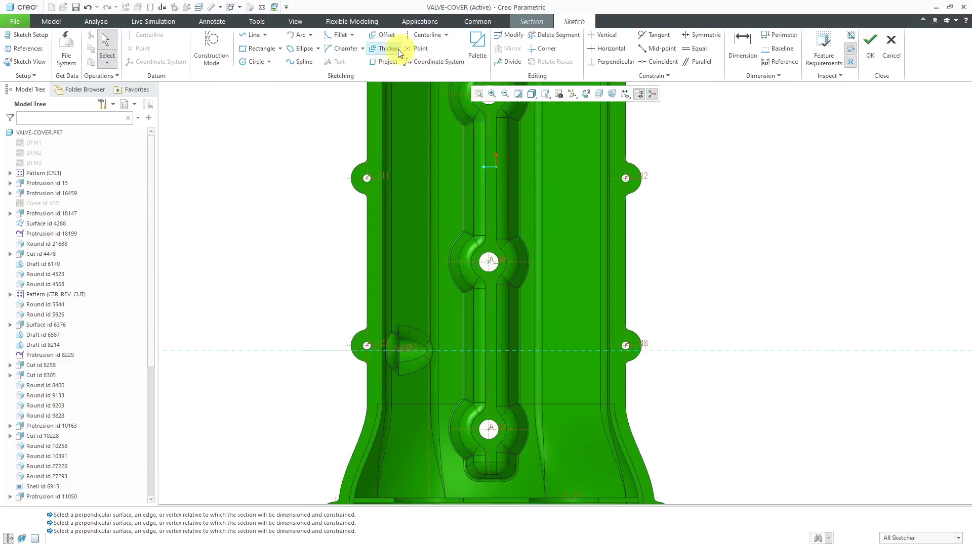
click(415, 36)
scroll(491, 274, down, 6)
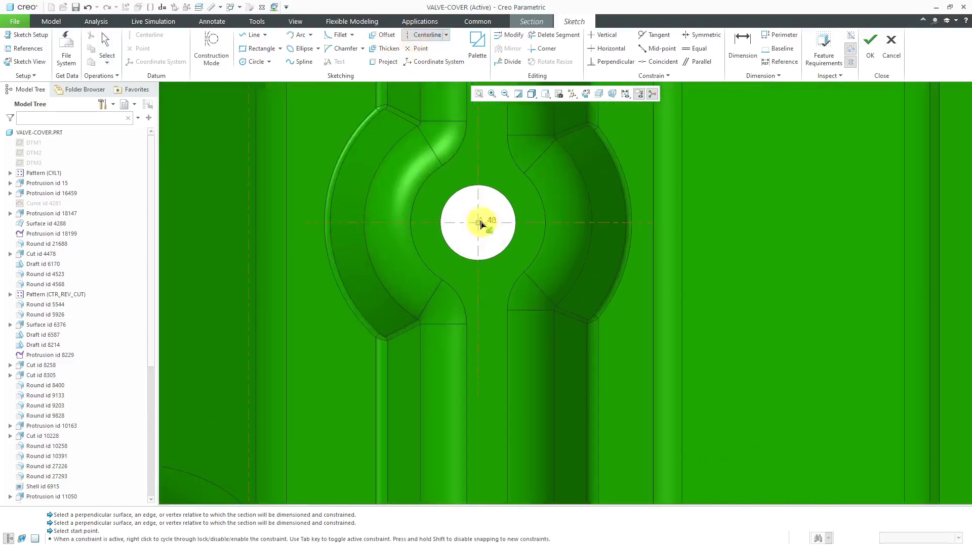
click(479, 224)
scroll(499, 289, up, 5)
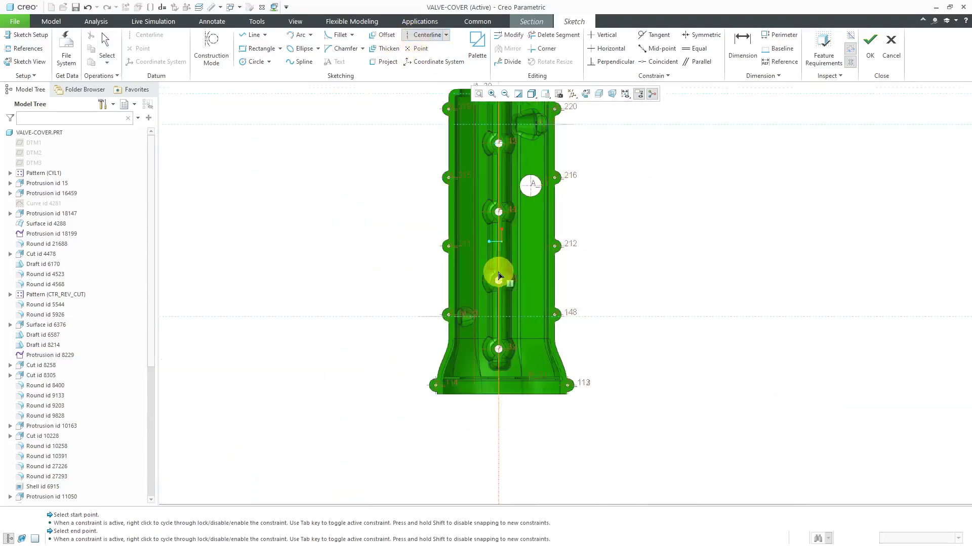
click(498, 276)
middle_click(707, 266)
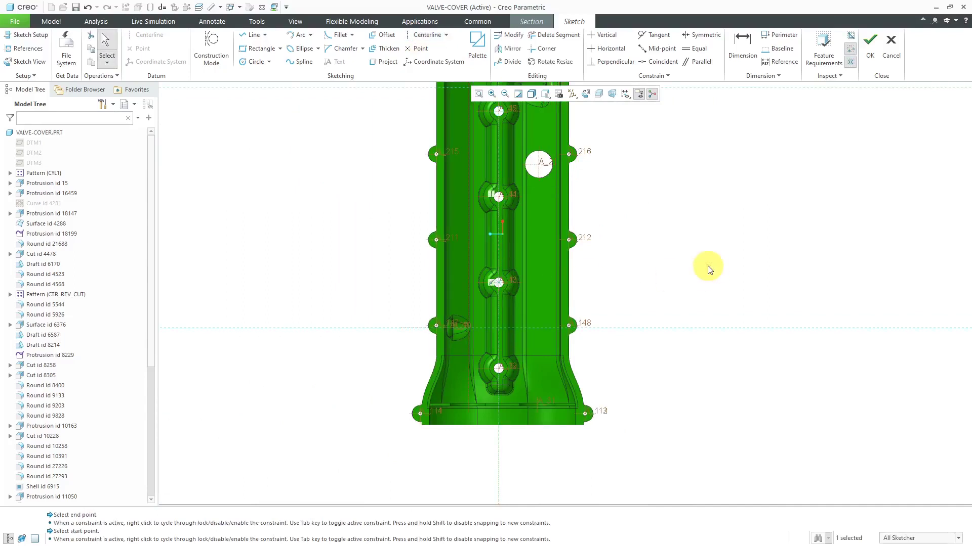
- Turn off the display of datum axes in the sketch view
scroll(591, 410, up, 1)
scroll(611, 180, down, 1)
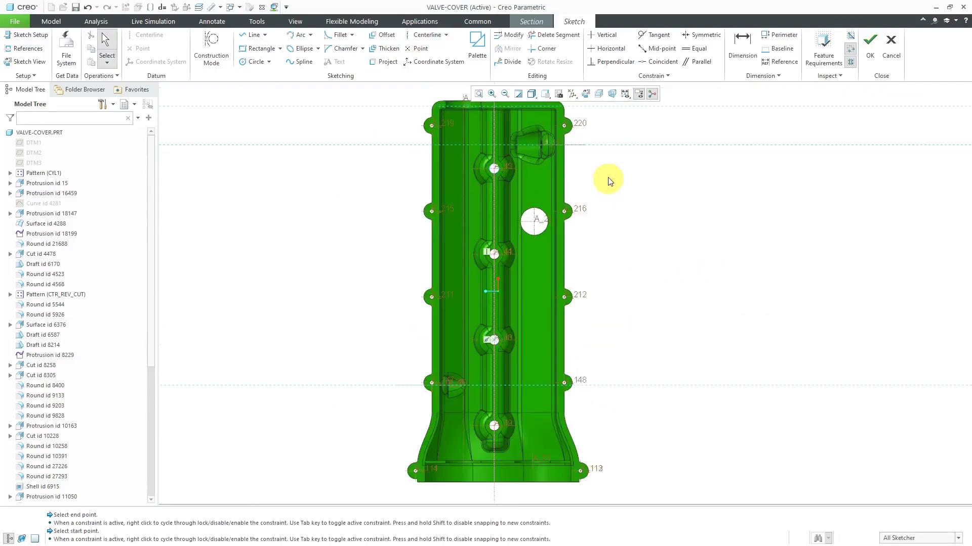
click(576, 96)
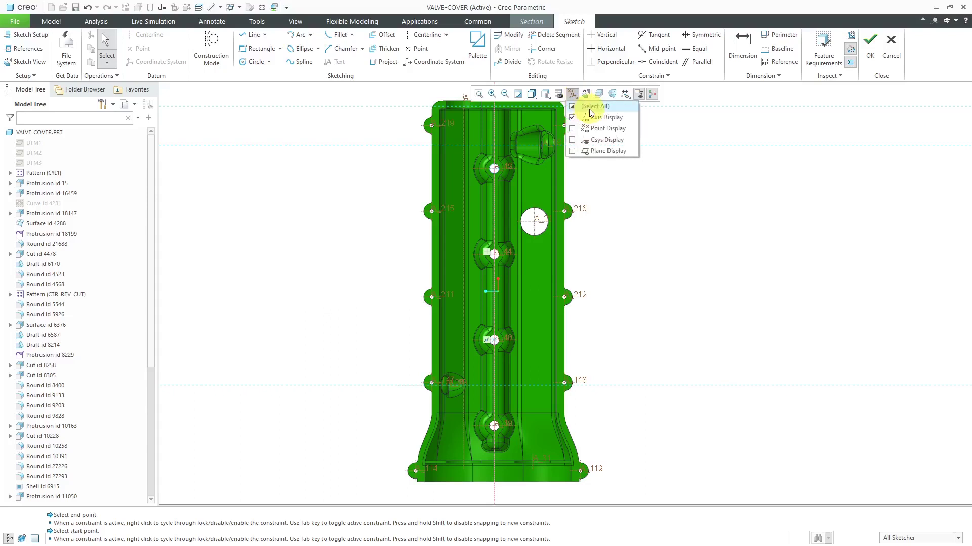
click(602, 117)
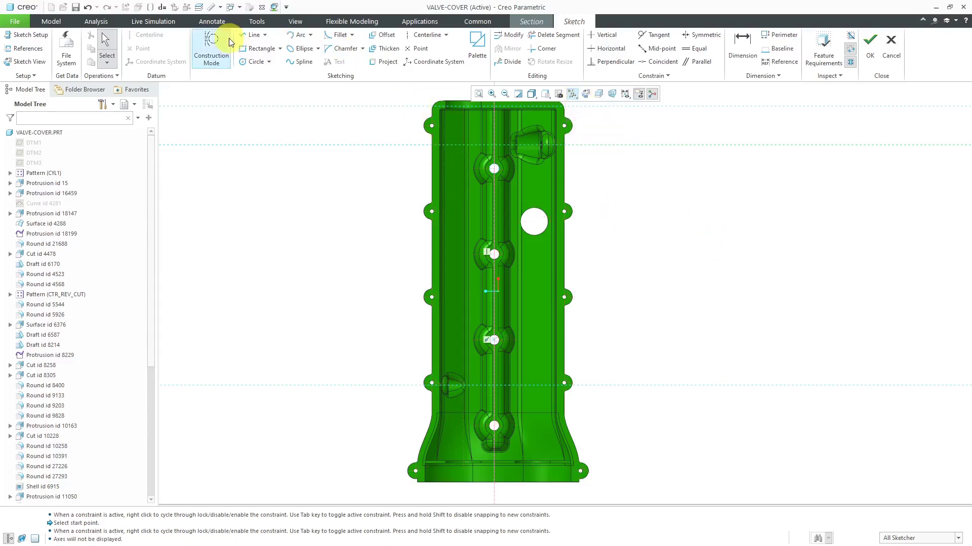
- Sketch a three-segment line from outside the cover through the lower side boss, along the centerline, out through the upper side boss; accept the sketch
click(247, 35)
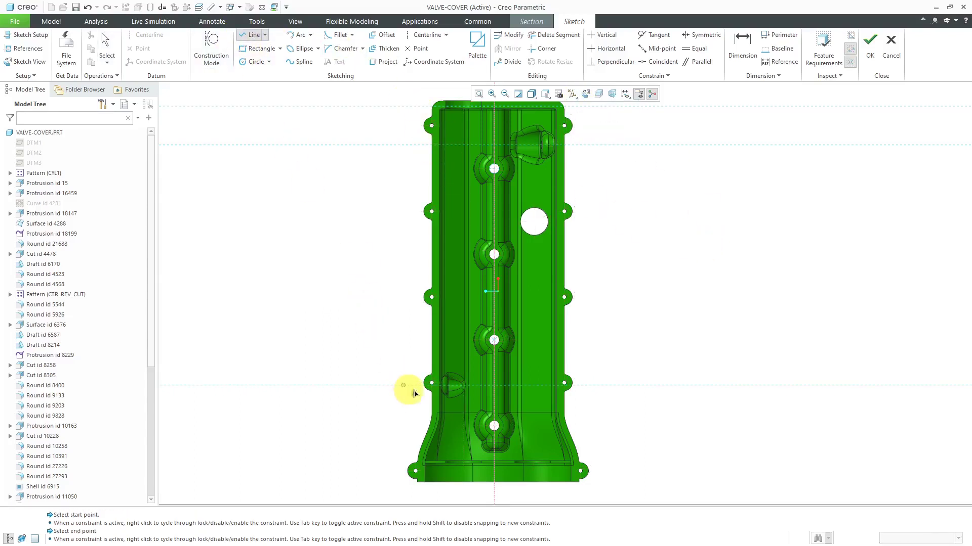
click(404, 386)
click(499, 387)
scroll(501, 157, down, 4)
click(481, 139)
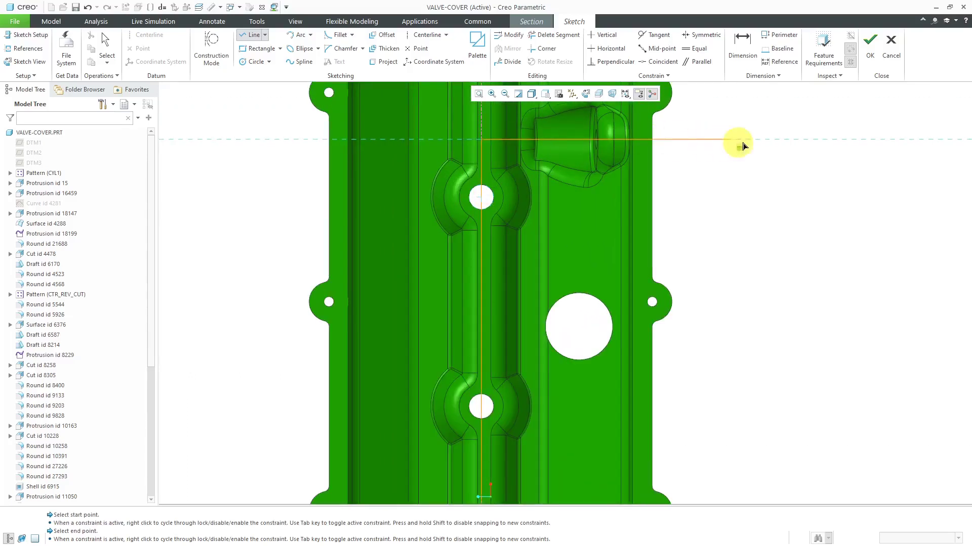
click(778, 140)
middle_click(779, 186)
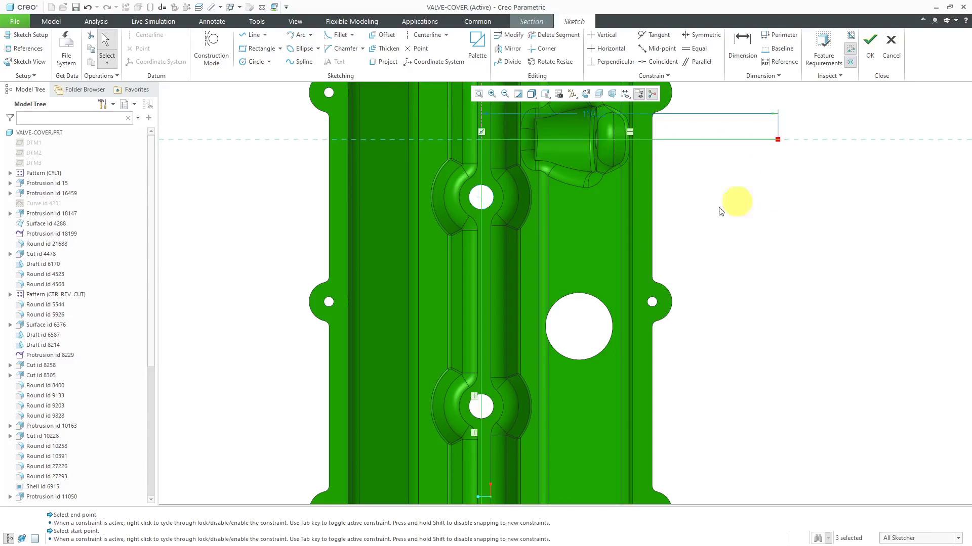
scroll(564, 187, up, 4)
scroll(617, 228, down, 2)
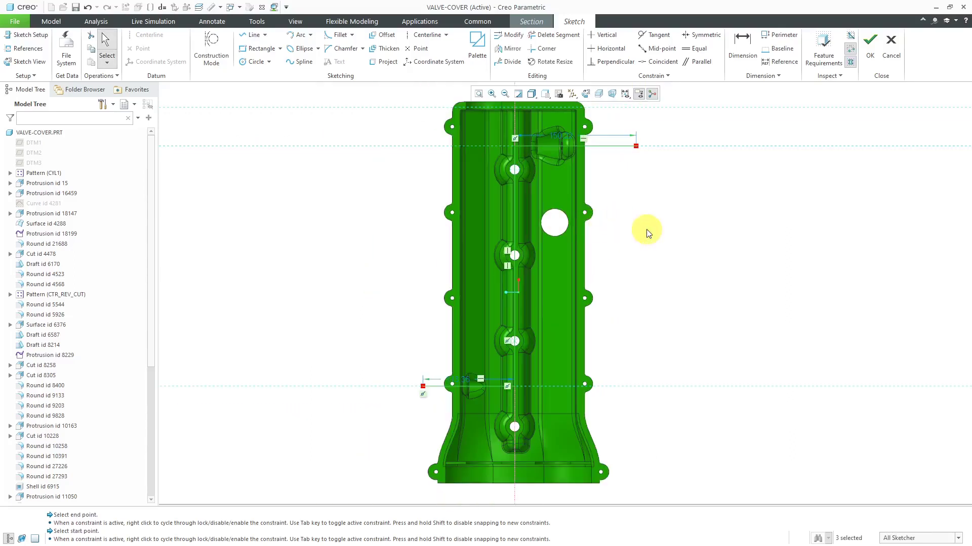
right_click(687, 236)
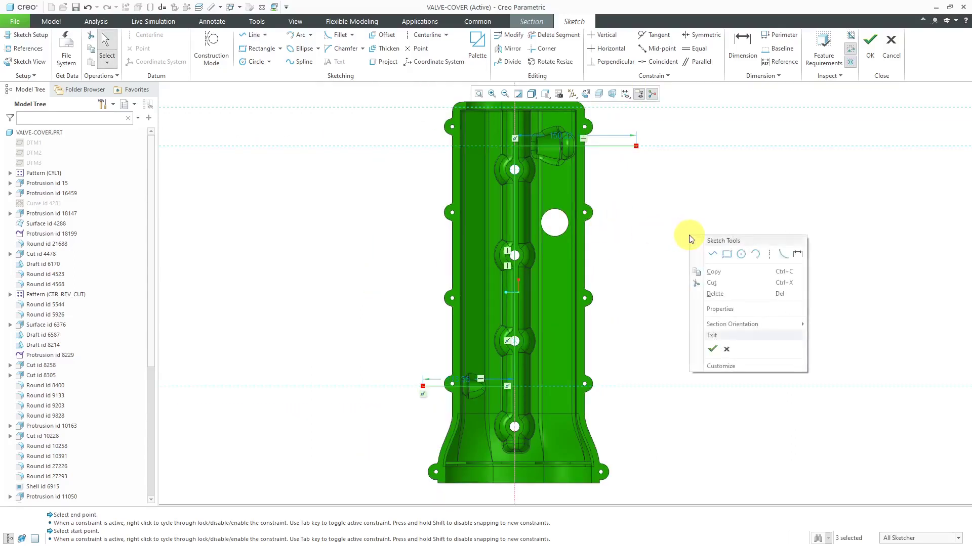
click(713, 350)
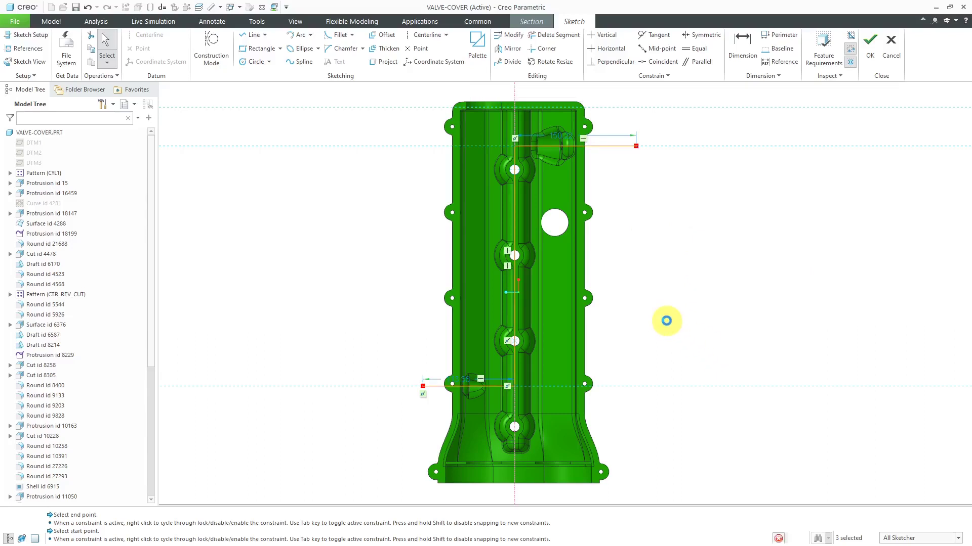
- Name the section A, turn on its hatching display, and complete the section
mouse_move(566, 294)
middle_down()
mouse_move(503, 343)
mouse_move(551, 295)
mouse_move(568, 250)
mouse_move(536, 245)
mouse_move(551, 253)
mouse_move(542, 245)
mouse_move(545, 255)
mouse_move(516, 257)
mouse_move(578, 335)
mouse_move(561, 410)
mouse_move(579, 427)
mouse_move(598, 420)
mouse_move(570, 425)
mouse_move(592, 419)
mouse_move(596, 434)
middle_up()
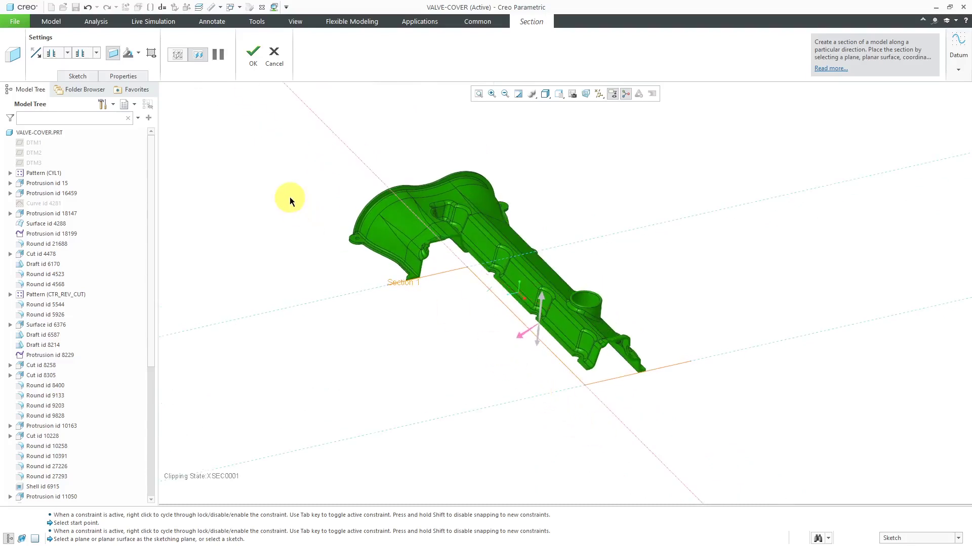
drag(152, 278, 55, 474)
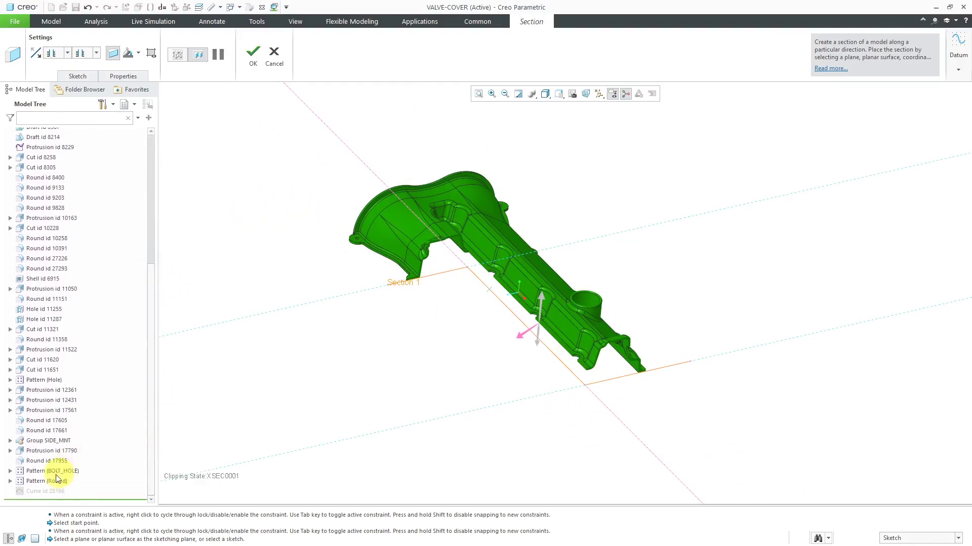
click(131, 78)
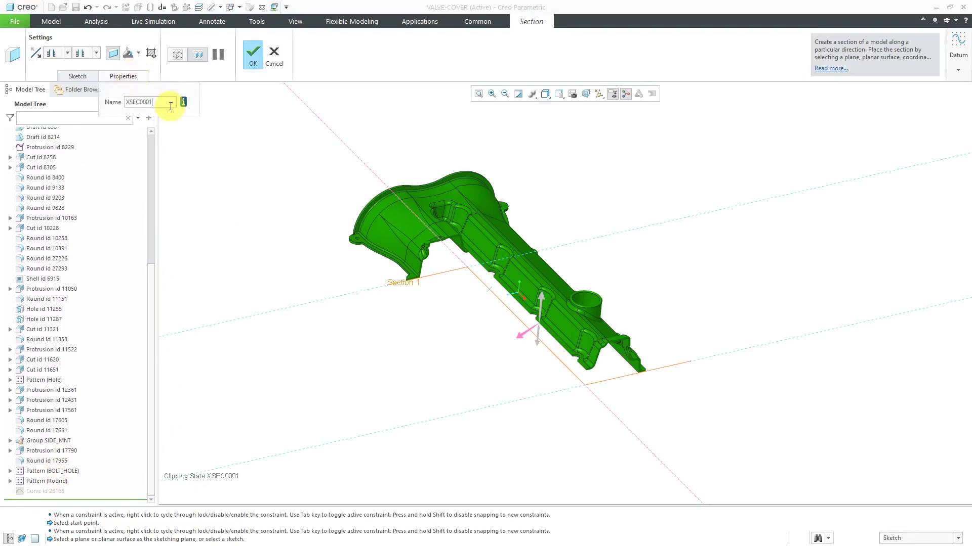
text(A)
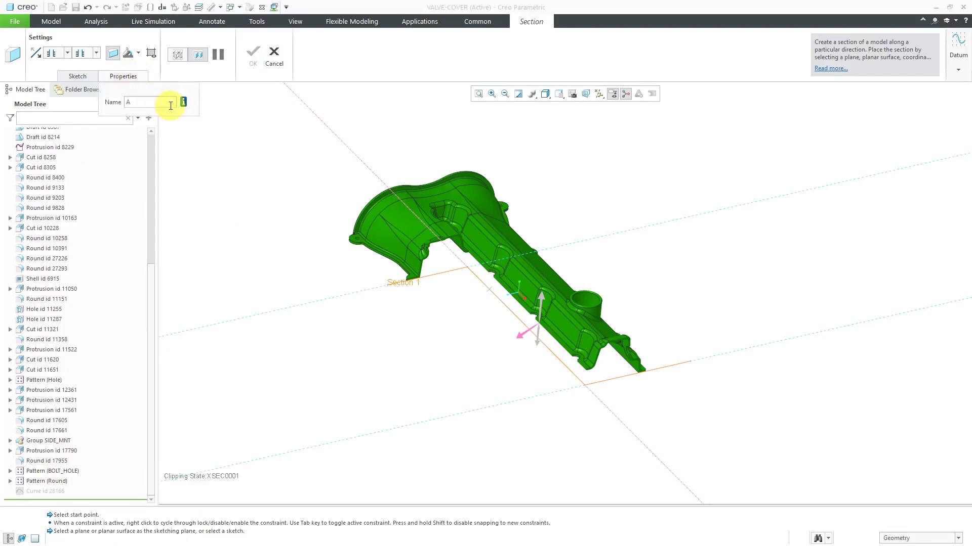
key(Return)
click(151, 54)
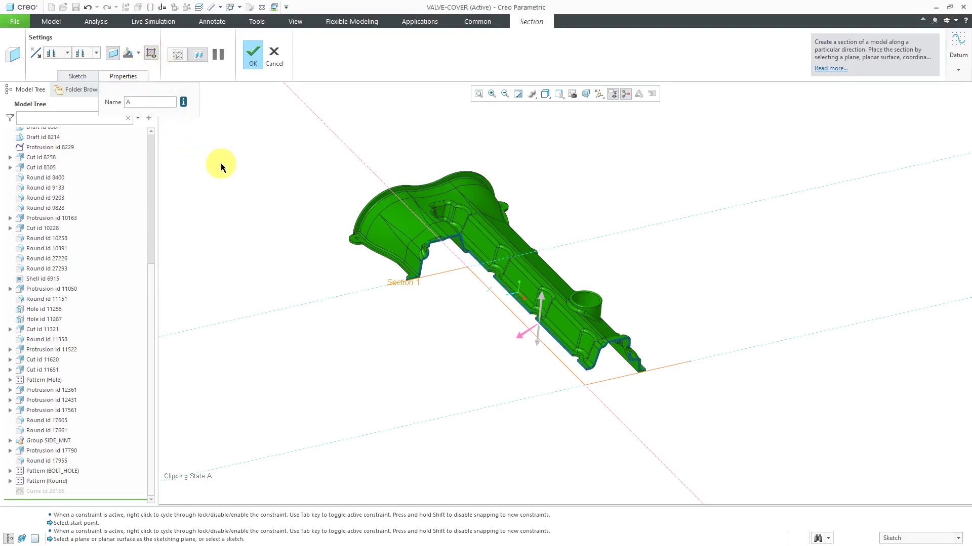
click(253, 53)
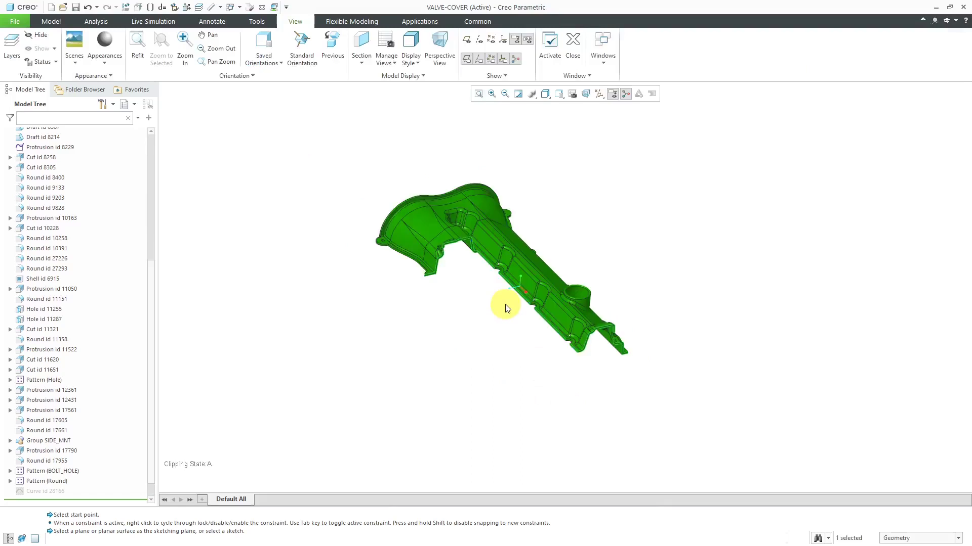
- Edit the hatching of section A using the hatch from the library and accept the settings
scroll(466, 241, up, 5)
scroll(44, 458, down, 1)
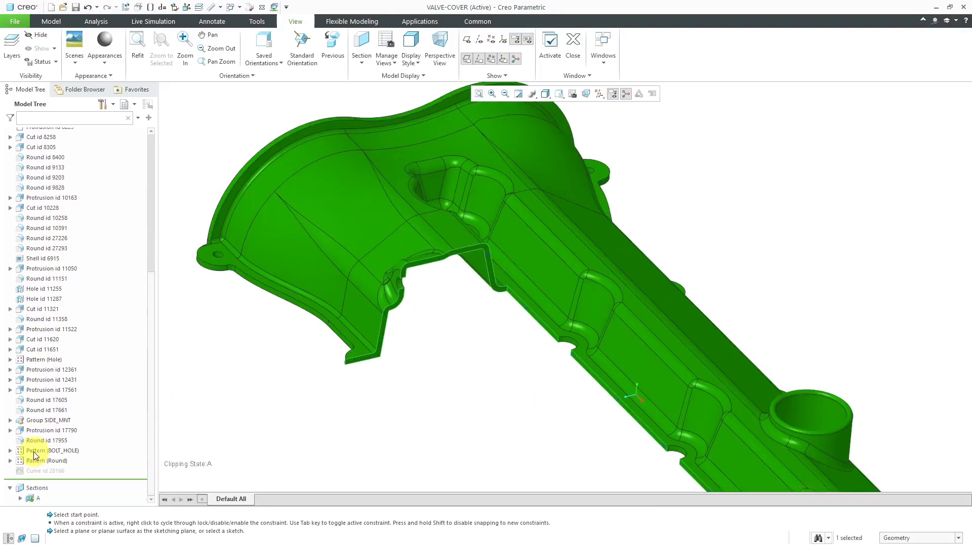
right_click(41, 501)
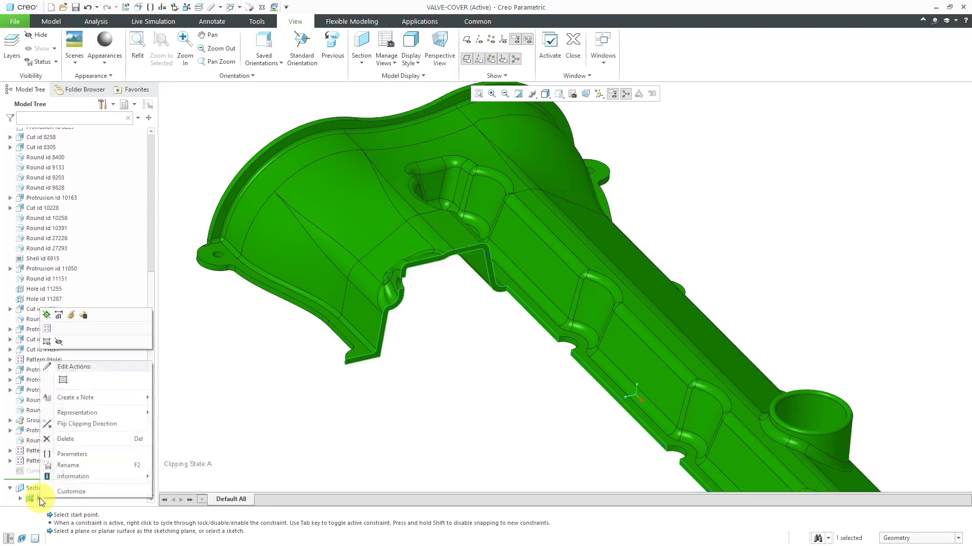
click(64, 386)
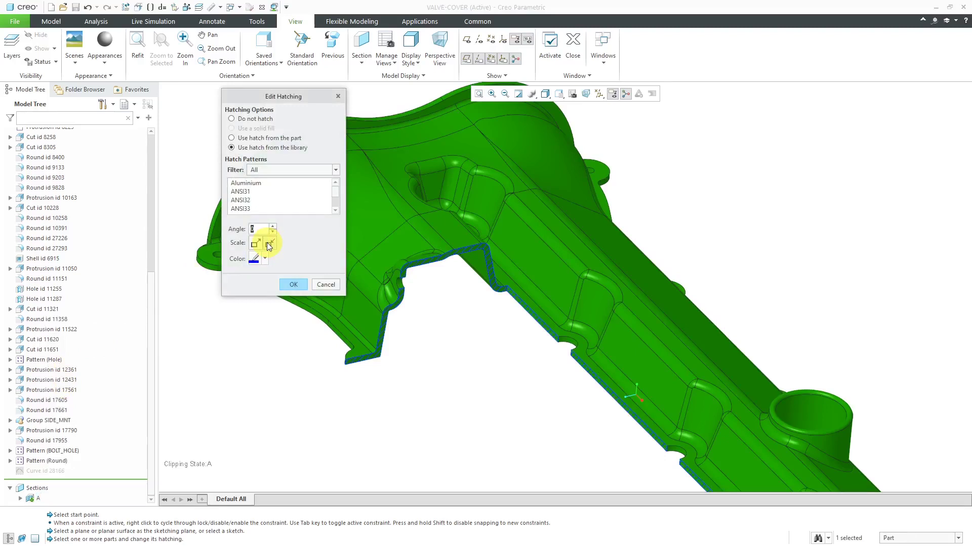
click(292, 286)
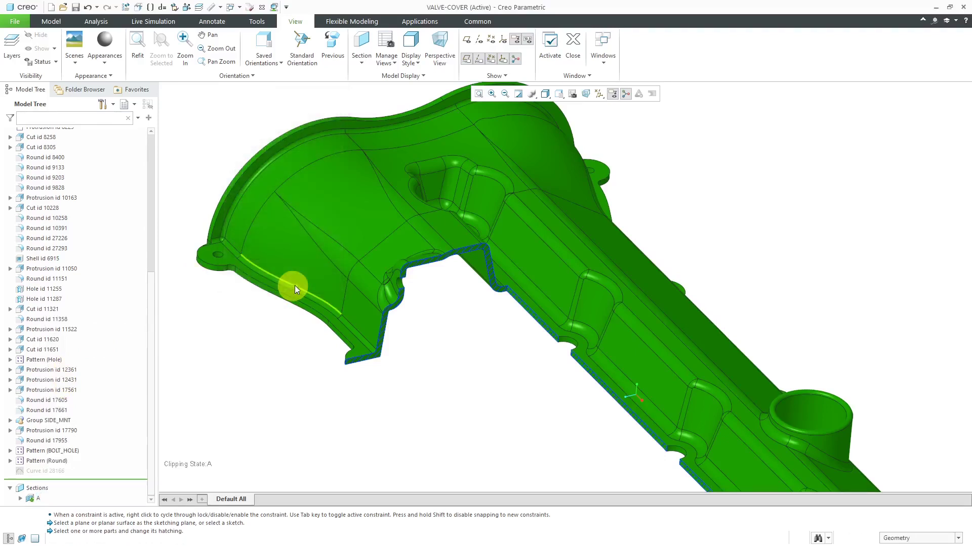
- Examine the hatched section from another angle and open the View Manager
scroll(465, 255, down, 4)
mouse_move(462, 254)
middle_down()
mouse_move(508, 254)
mouse_move(475, 232)
mouse_move(516, 242)
mouse_move(485, 227)
middle_up()
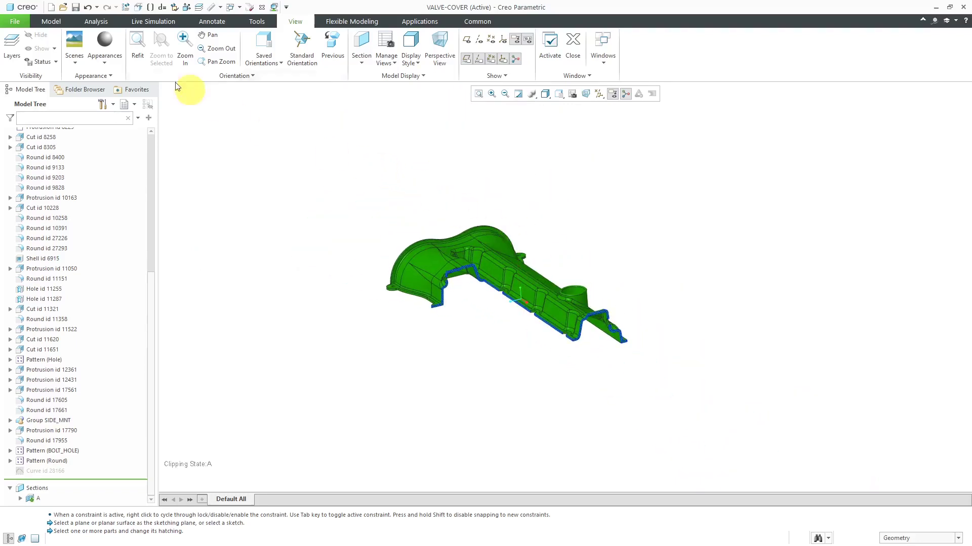
click(53, 25)
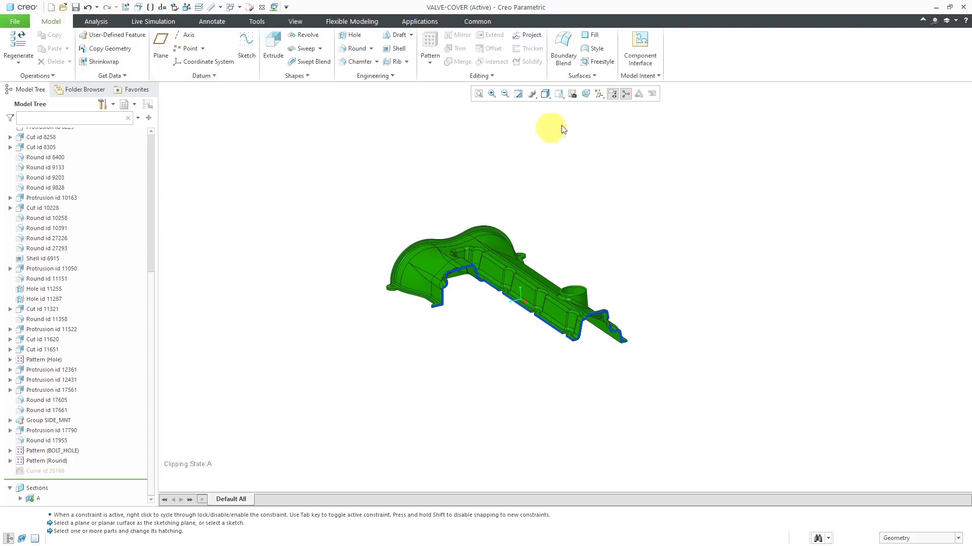
click(572, 96)
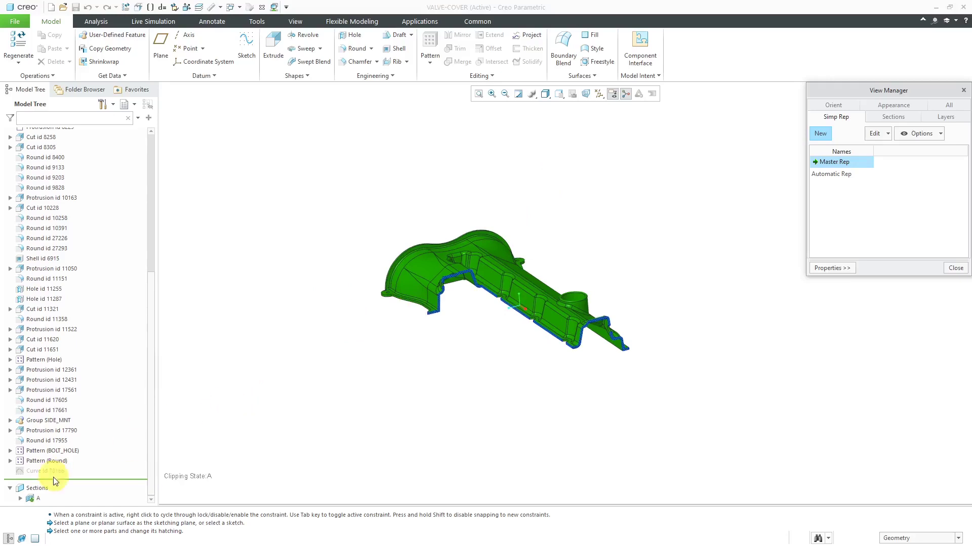
- Deactivate section A to restore the full valve cover and turn off the section's hatching display
click(37, 498)
click(50, 439)
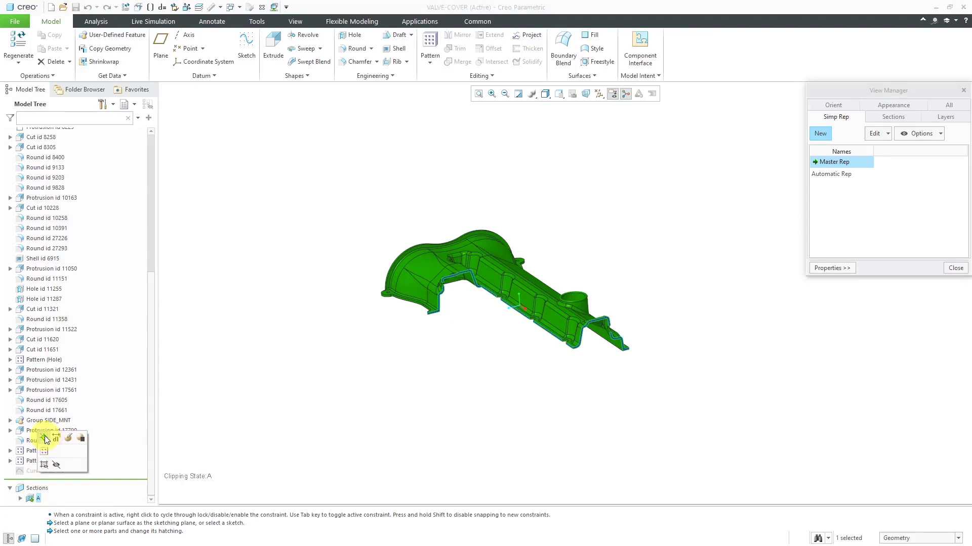
right_click(37, 504)
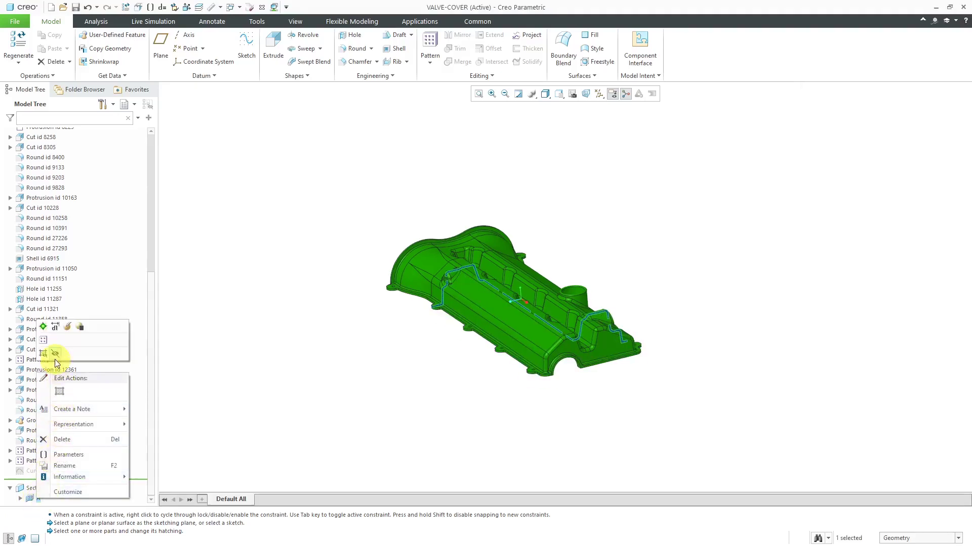
click(43, 354)
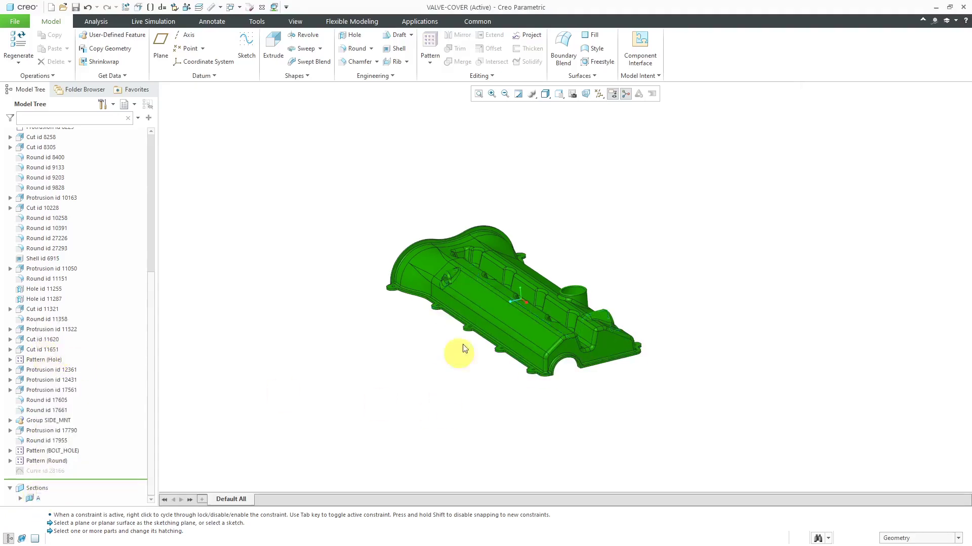
- View the complete cover from the FRONT saved orientation, then restore the standard orientation
scroll(472, 311, down, 4)
mouse_move(471, 315)
middle_down()
mouse_move(546, 296)
mouse_move(527, 321)
mouse_move(532, 303)
mouse_move(475, 302)
mouse_move(560, 293)
mouse_move(618, 317)
mouse_move(590, 314)
middle_up()
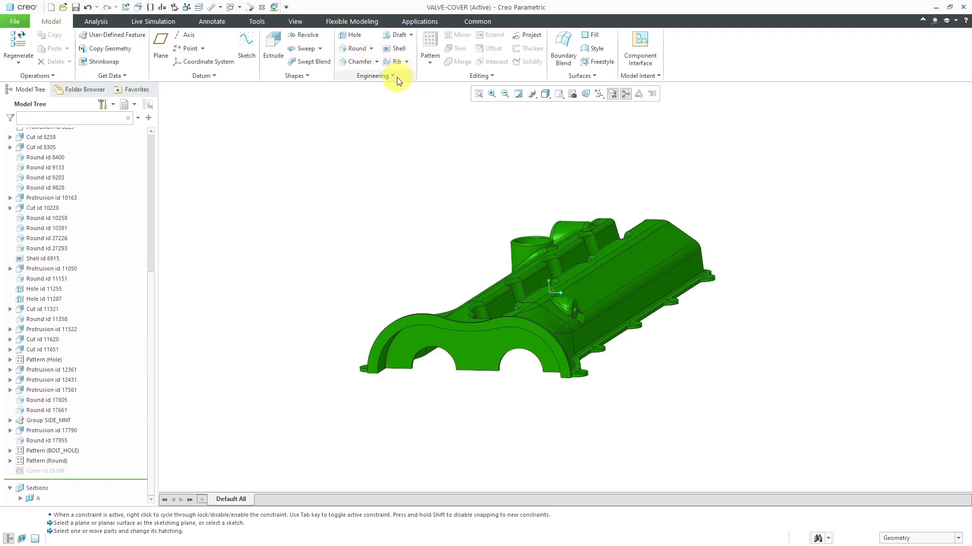
click(562, 99)
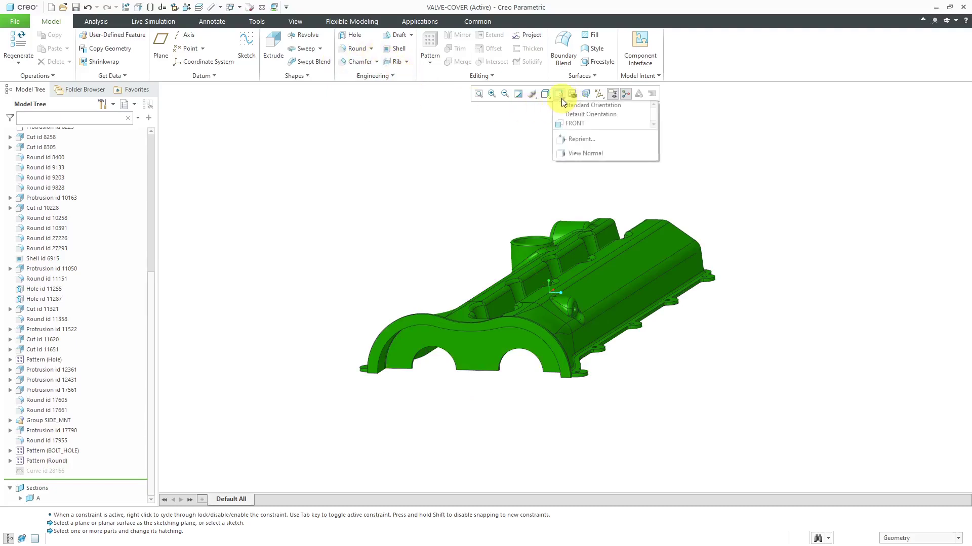
click(577, 128)
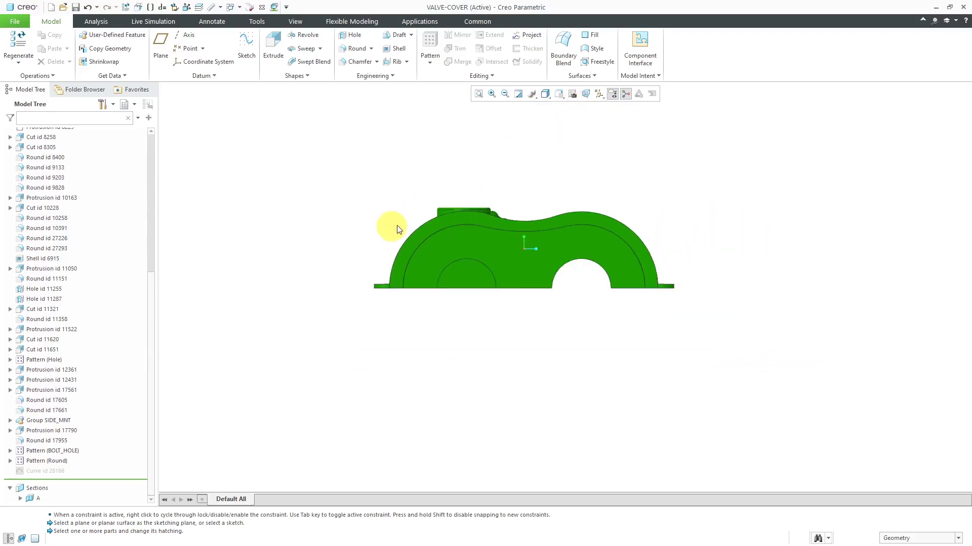
key(ctrl+d)
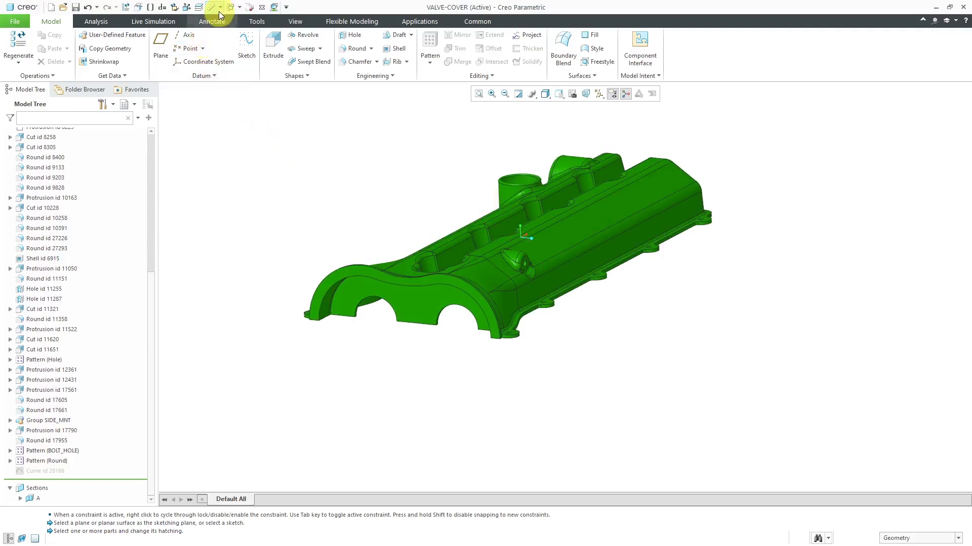
- Switch to the open SECTIONS.DRW drawing window
click(238, 7)
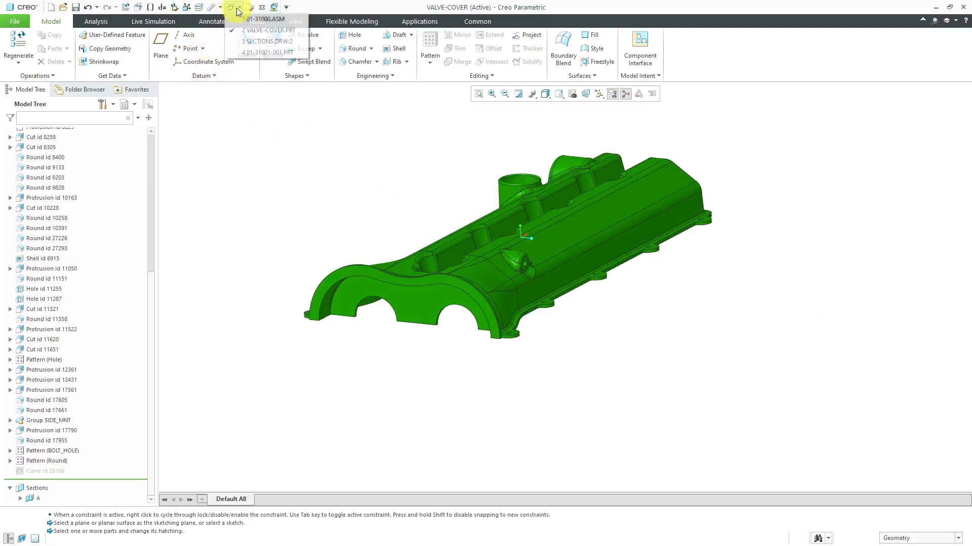
click(248, 41)
scroll(418, 185, down, 3)
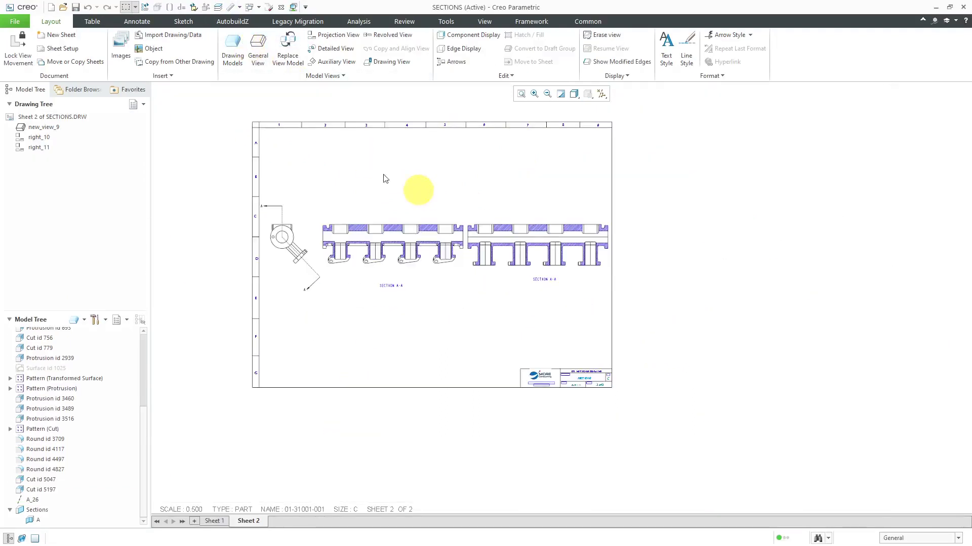
- Add valve-cover.prt from the working directory to the drawing's models and finish the model setup
click(232, 48)
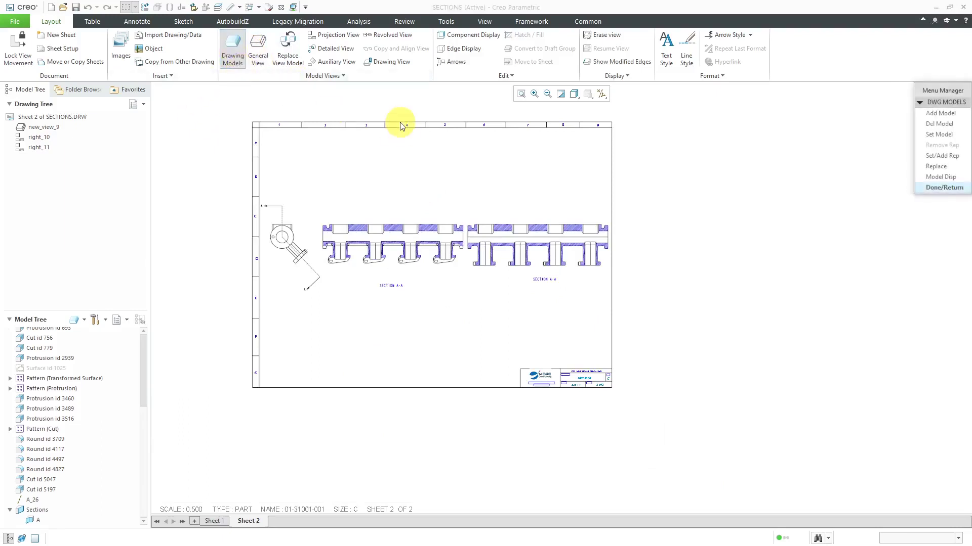
click(937, 113)
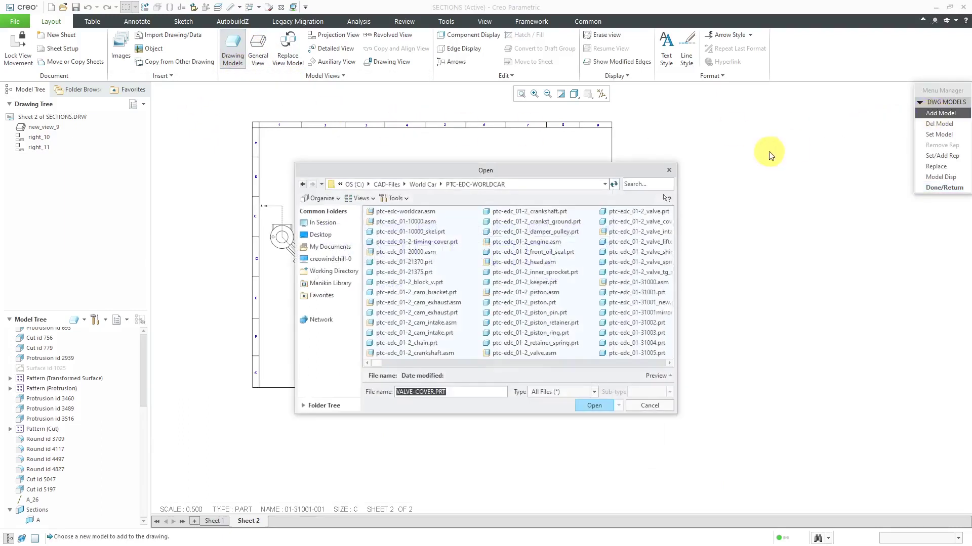
click(347, 272)
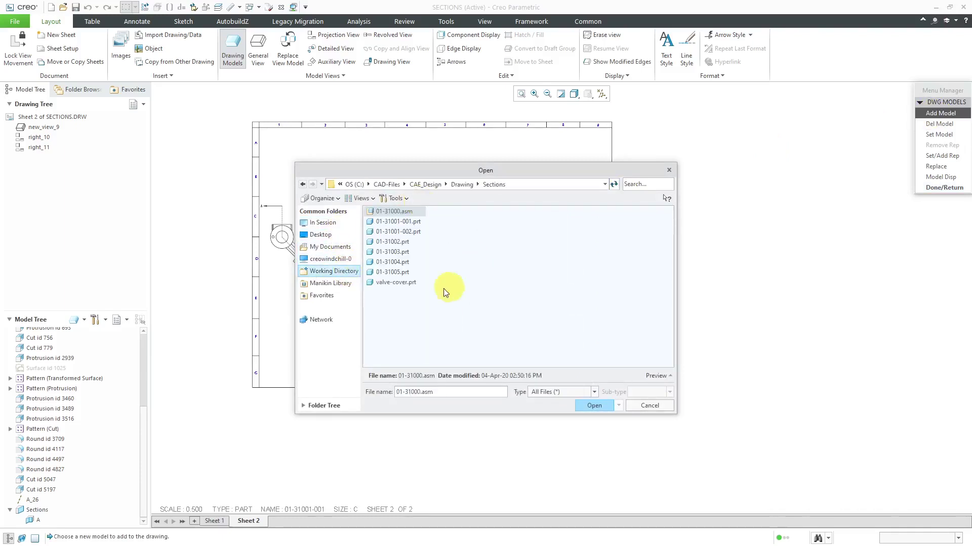
click(400, 282)
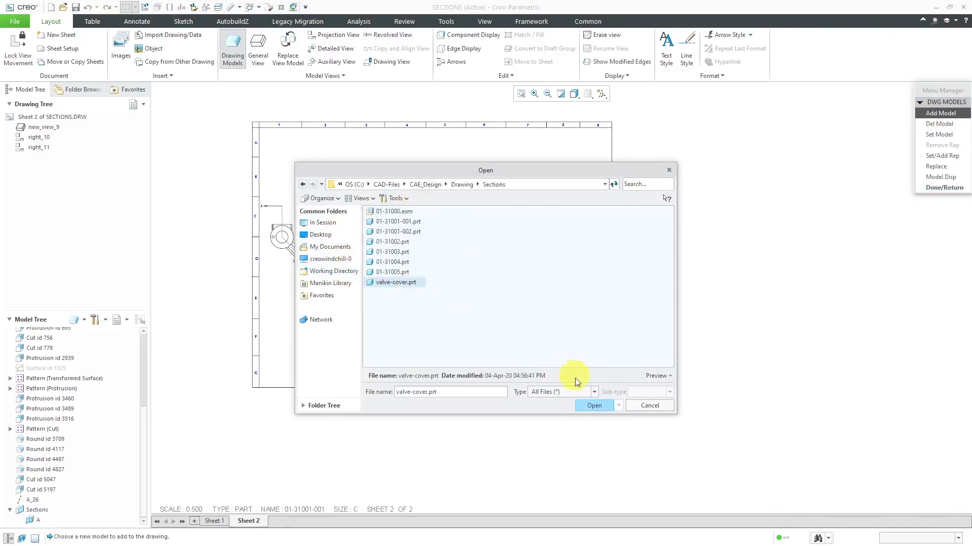
click(590, 406)
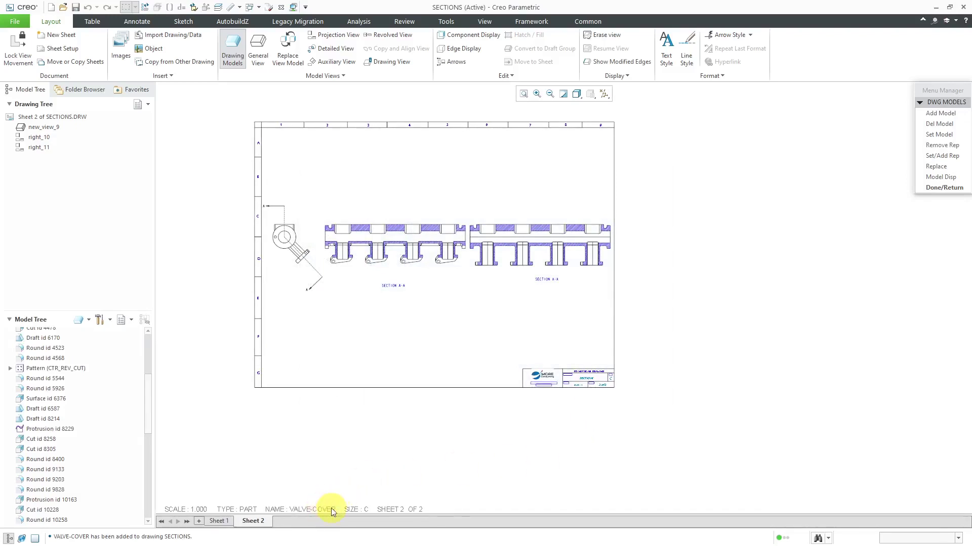
click(945, 187)
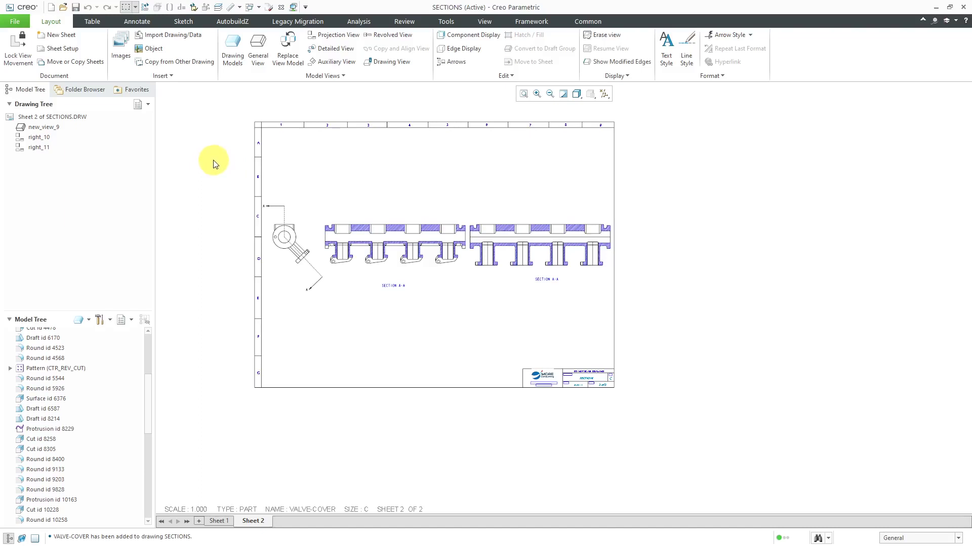
- Add a new sheet and place a general view of the valve cover on its left half with No Combined State
click(56, 34)
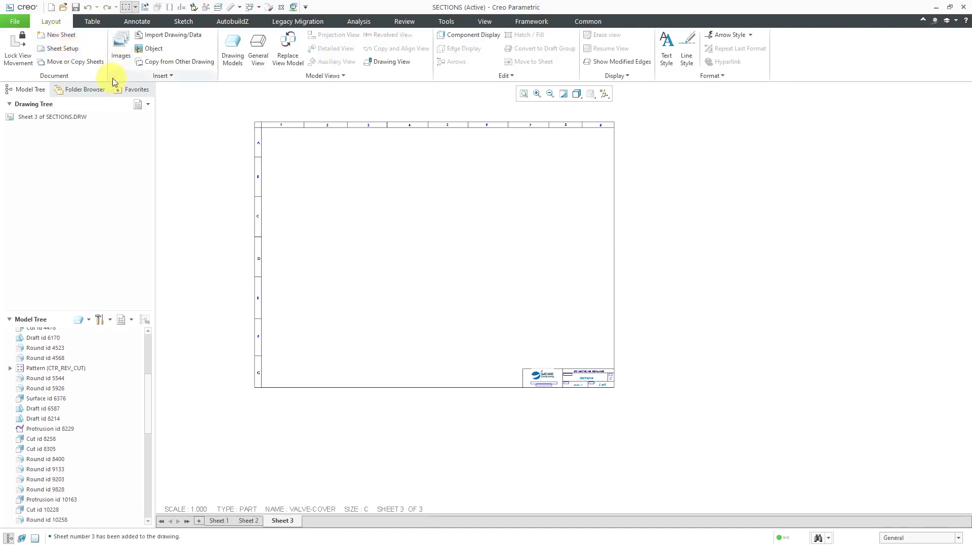
scroll(188, 107, up, 2)
scroll(187, 107, down, 1)
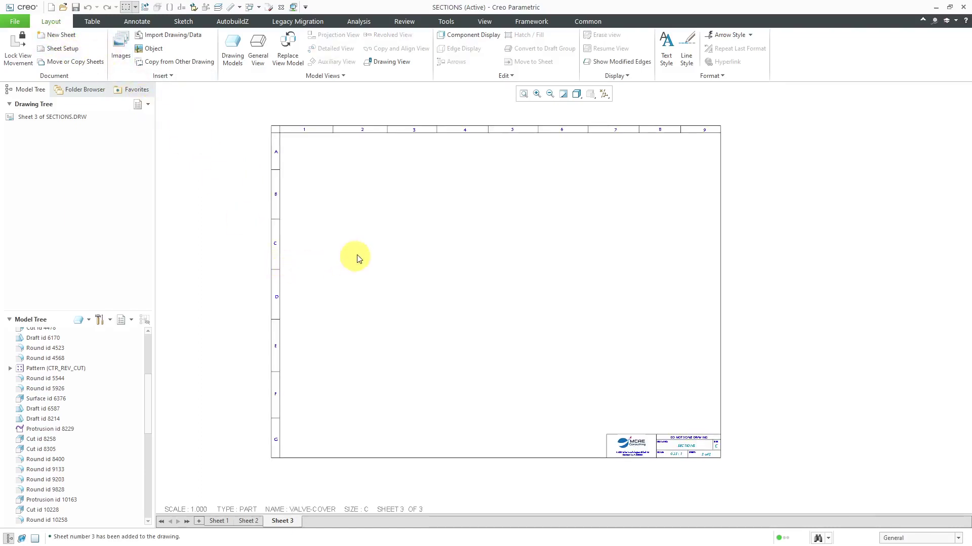
right_click(355, 233)
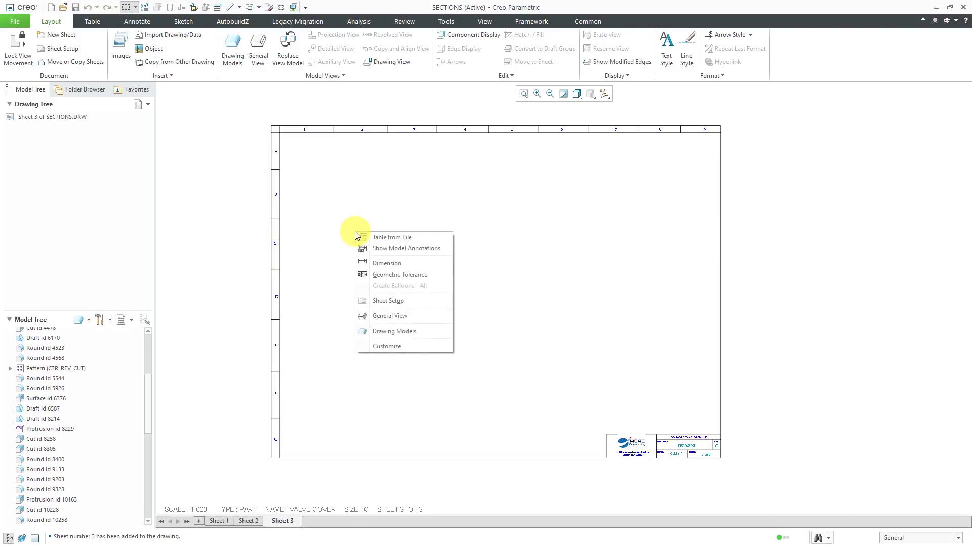
click(400, 316)
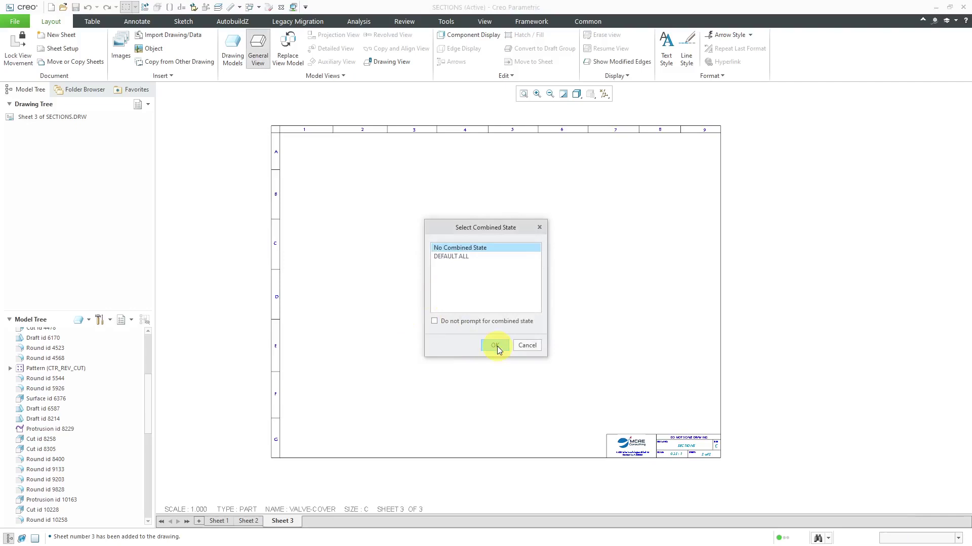
click(495, 346)
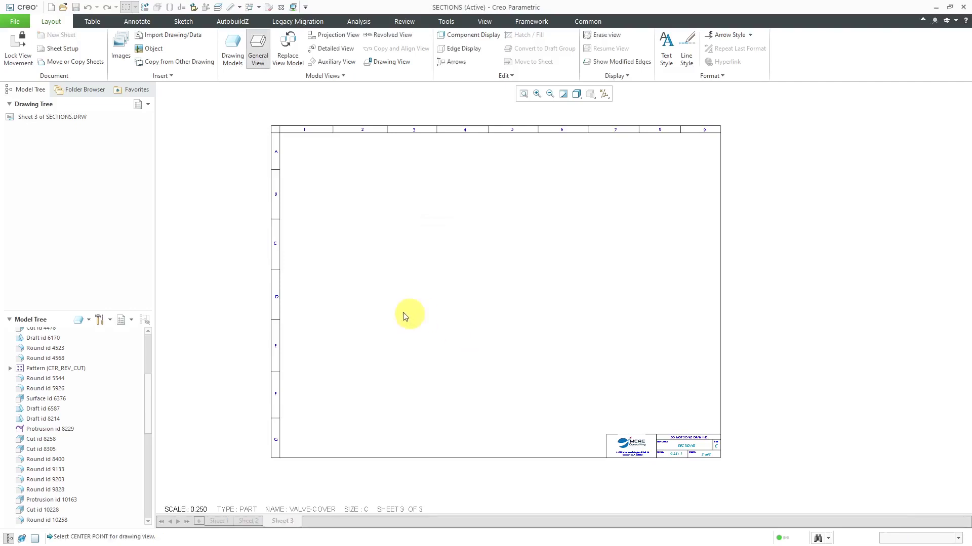
click(371, 302)
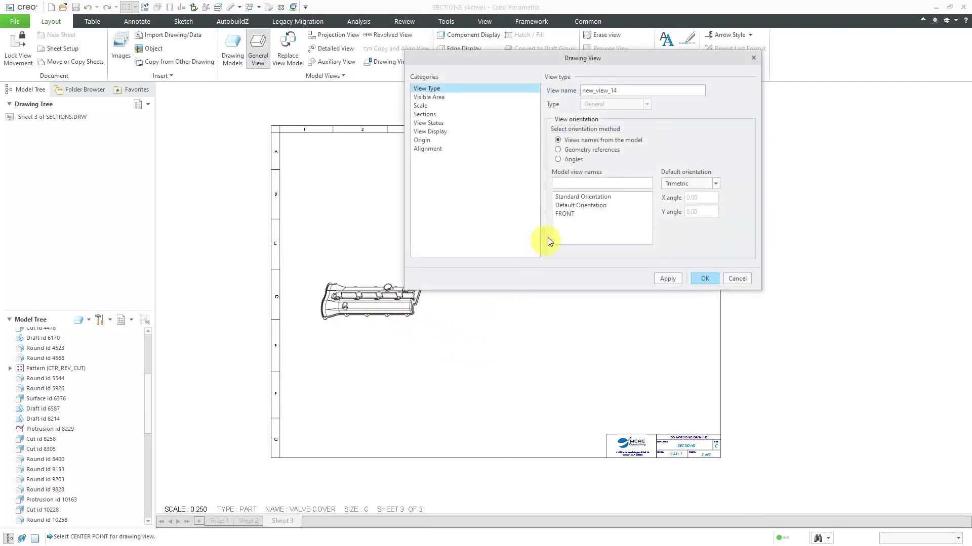
- Orient the new general view to FRONT and set its custom scale to 0.500
double_click(565, 214)
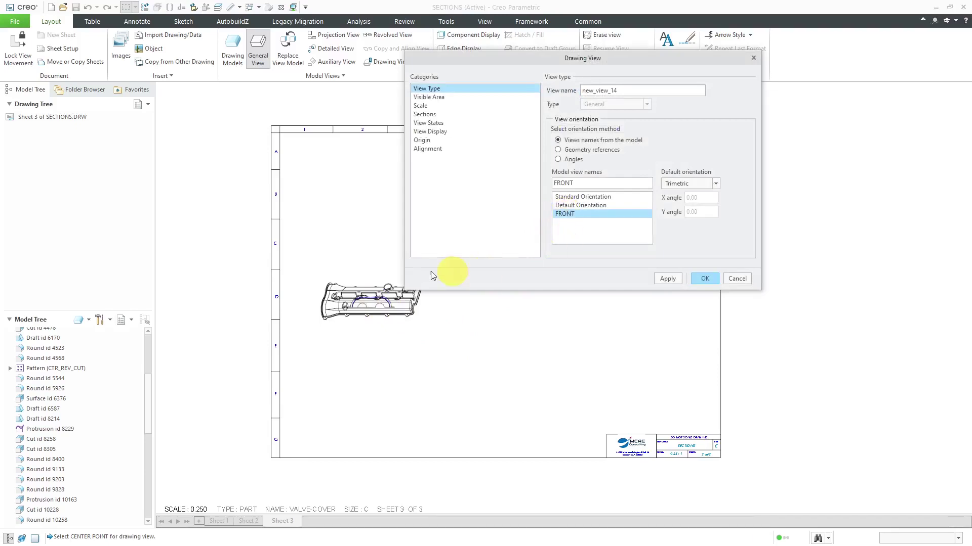
scroll(318, 259, up, 2)
scroll(320, 260, down, 2)
scroll(396, 266, up, 1)
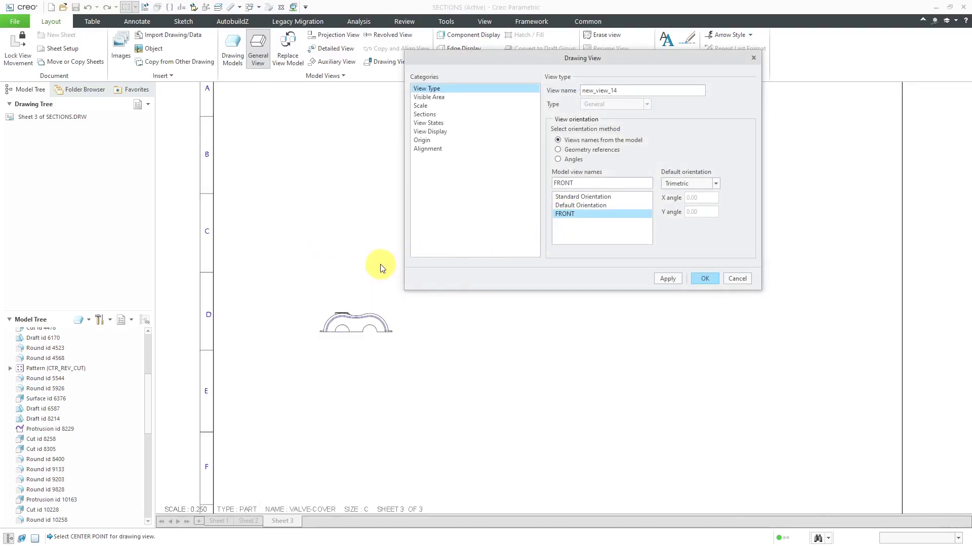
click(424, 106)
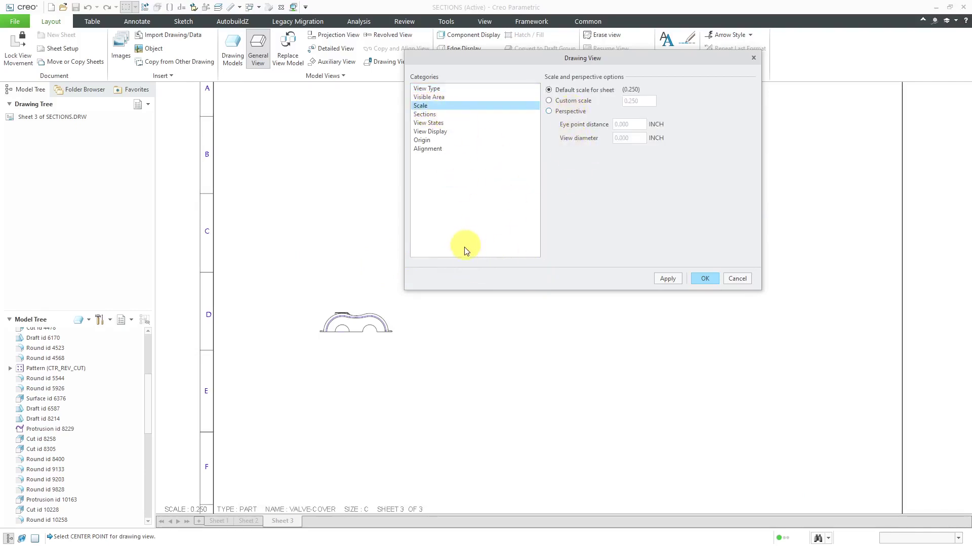
click(551, 102)
double_click(650, 100)
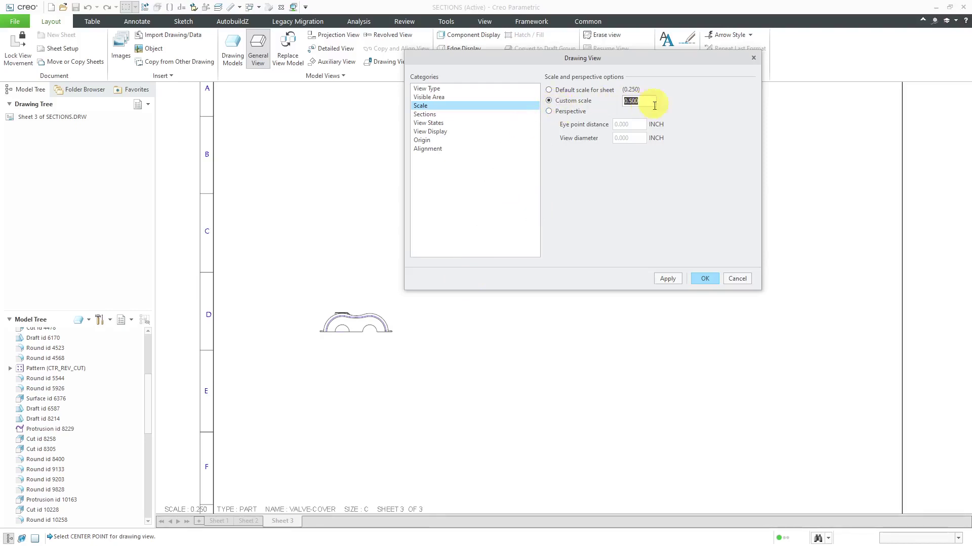
click(703, 279)
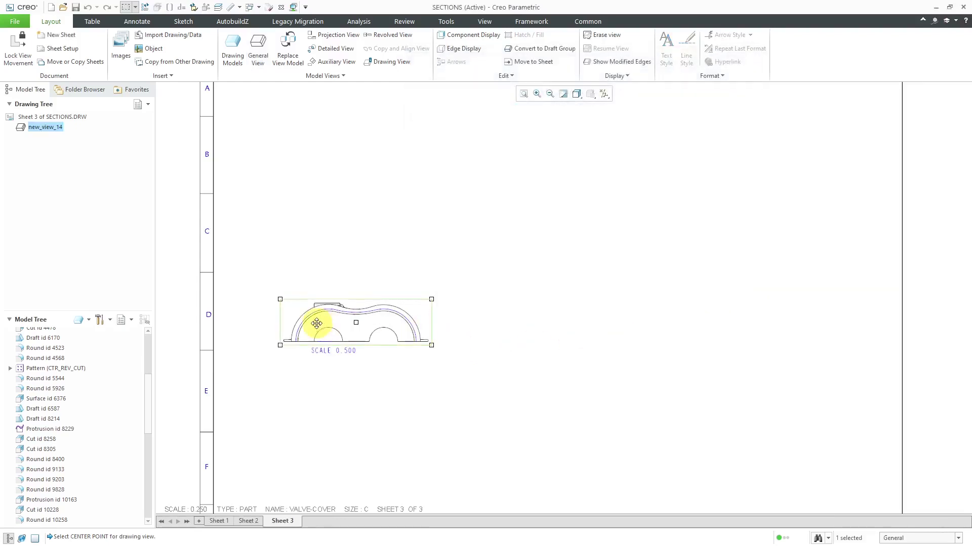
- Project a top view above the front view and a right view beside it
right_click(360, 280)
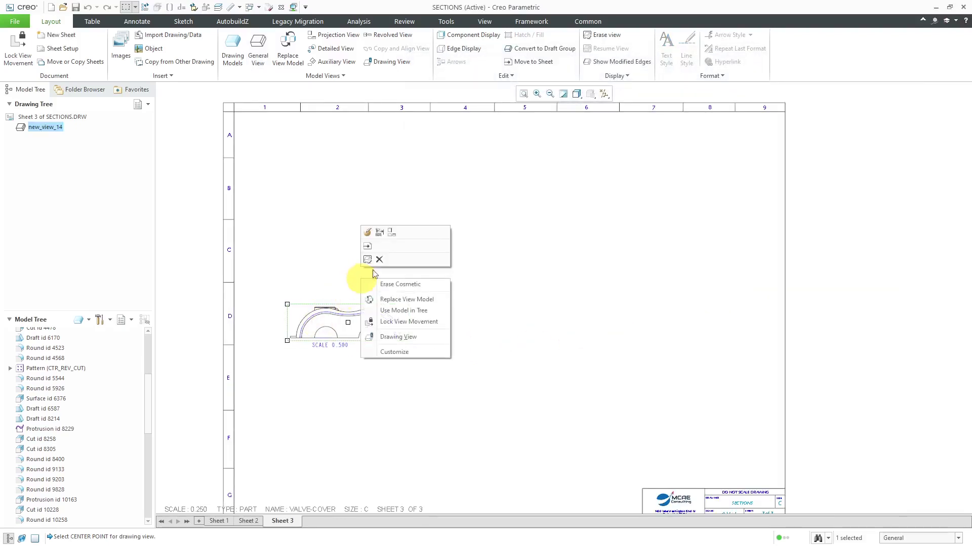
click(387, 232)
click(362, 173)
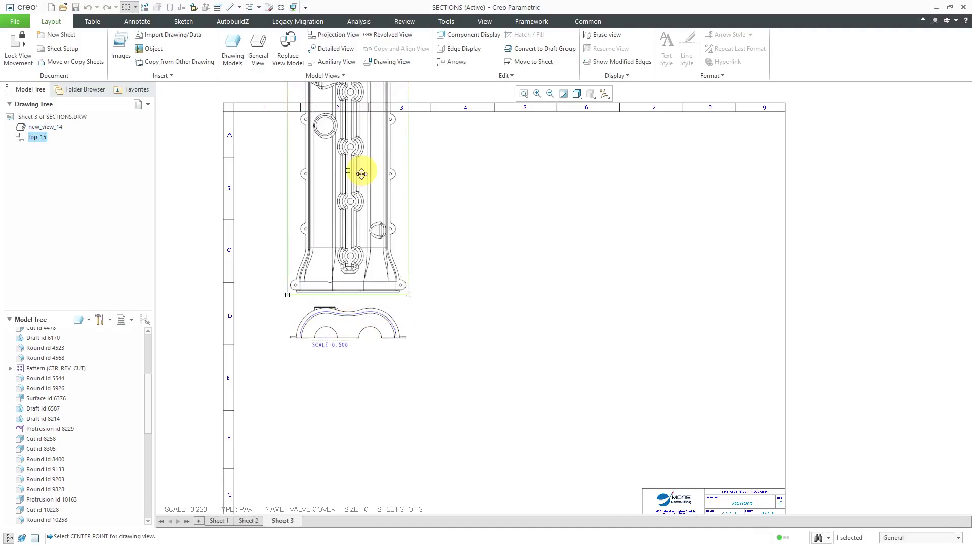
click(376, 334)
click(407, 272)
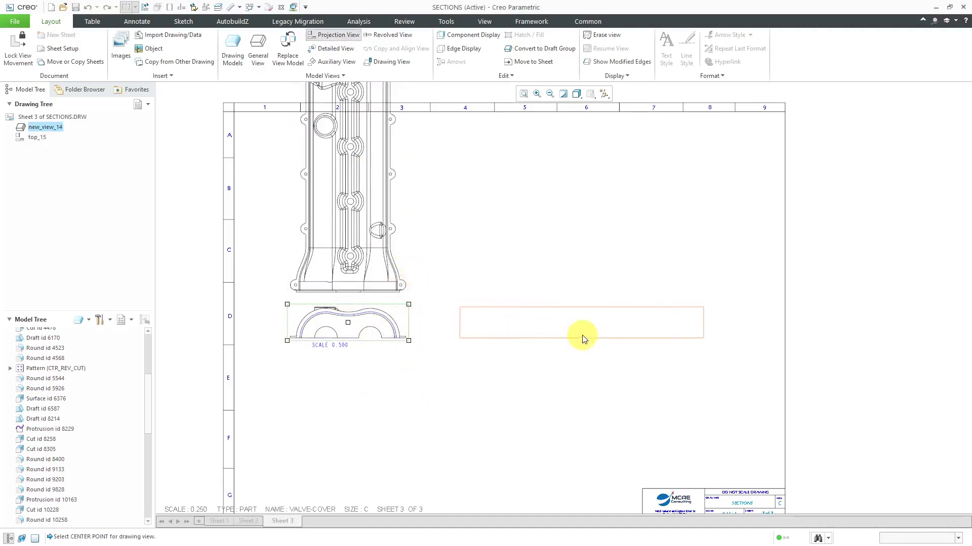
click(593, 337)
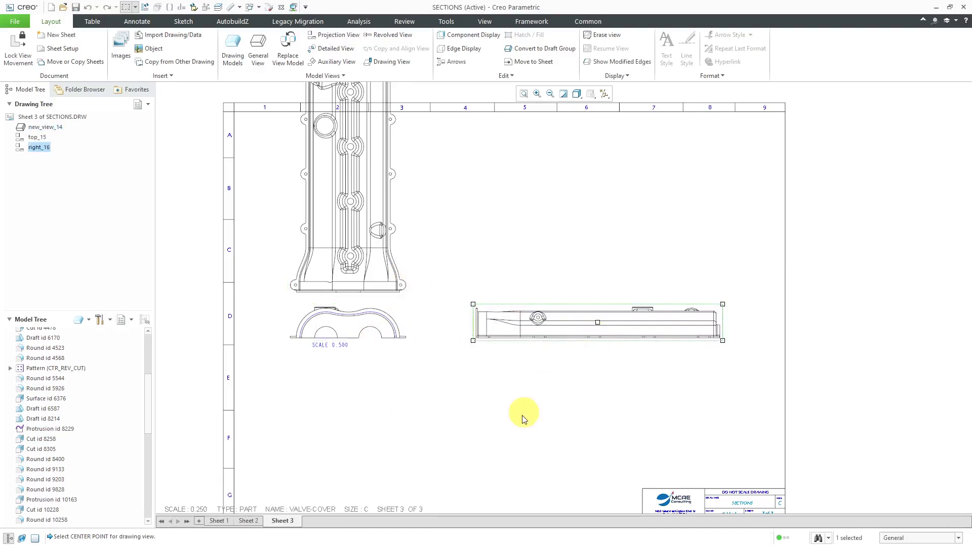
- Move the front view lower on the sheet and adjust the top view so that it fits inside the drawing border
click(349, 326)
drag(349, 327, 341, 409)
click(347, 278)
drag(341, 216, 336, 253)
click(494, 263)
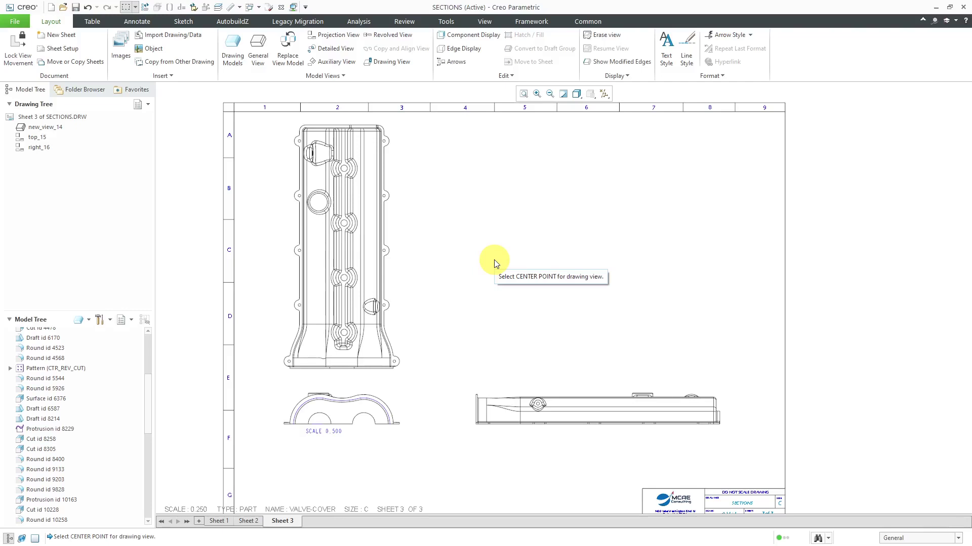
- Apply 2D cross-section A with a Full sectioned area to the front view
double_click(368, 426)
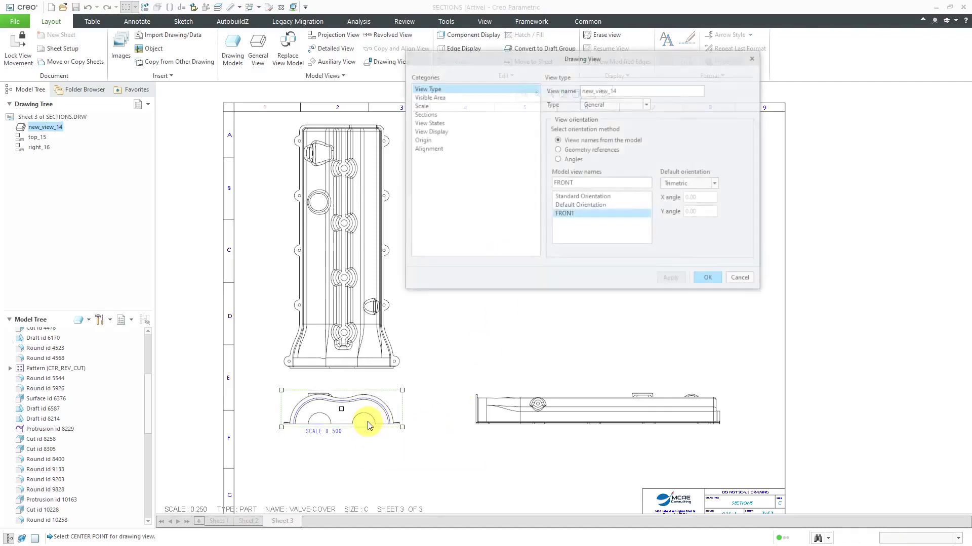
click(425, 114)
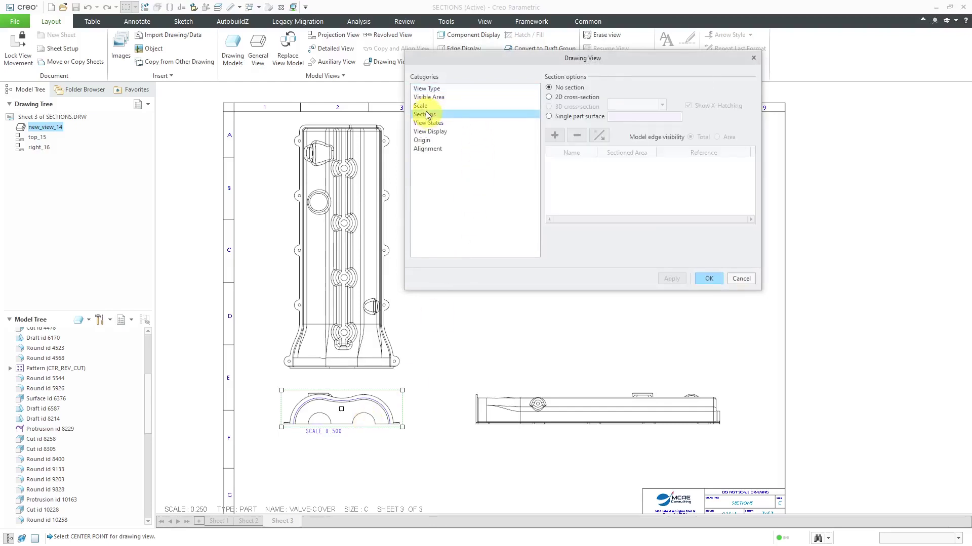
click(552, 97)
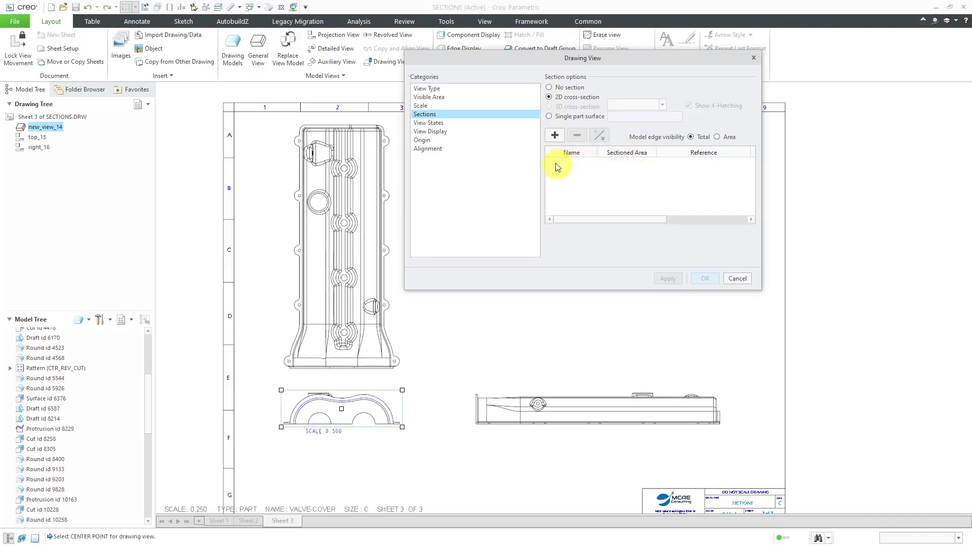
click(554, 135)
click(562, 163)
click(563, 183)
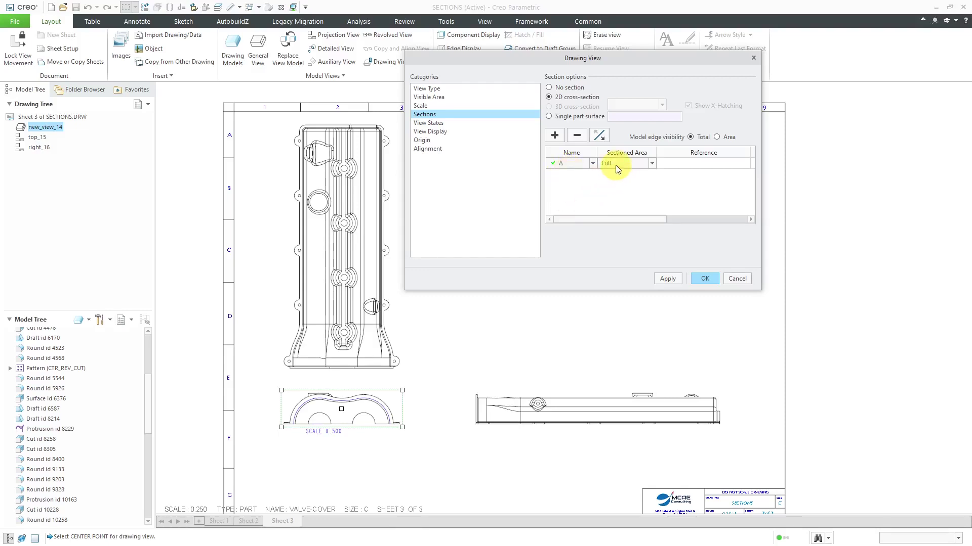
click(670, 280)
click(706, 279)
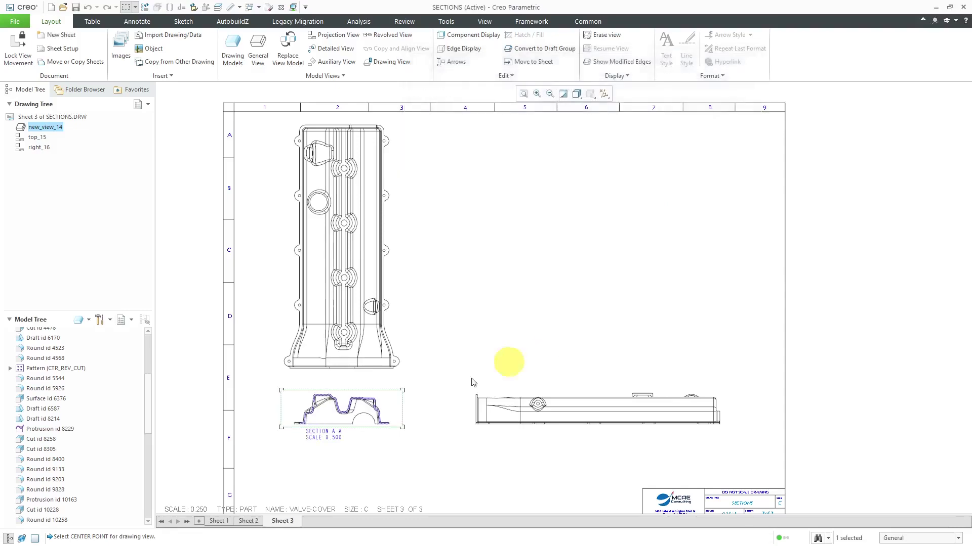
- Add the section A-A cutting-plane arrows of the front view to the top view and check the offset cutting line
scroll(349, 430, up, 5)
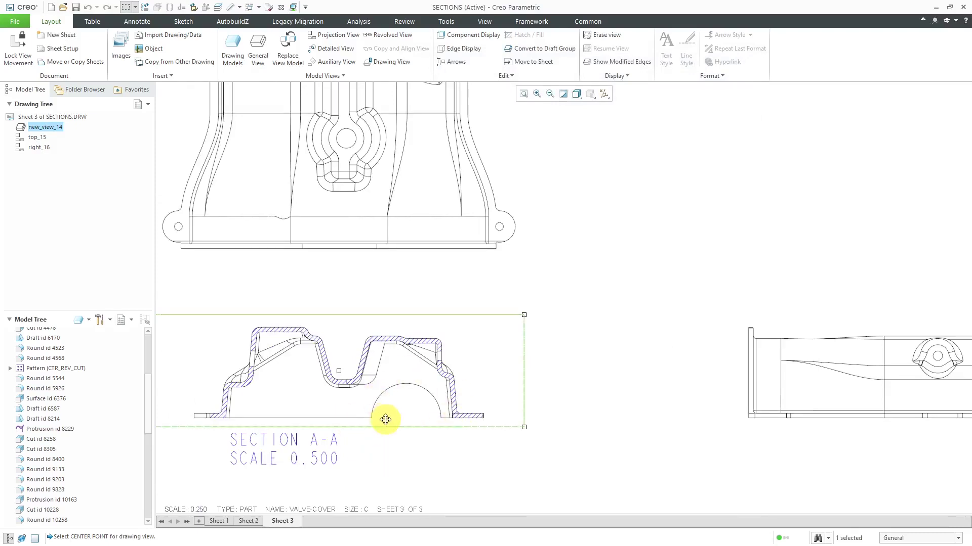
scroll(483, 418, down, 4)
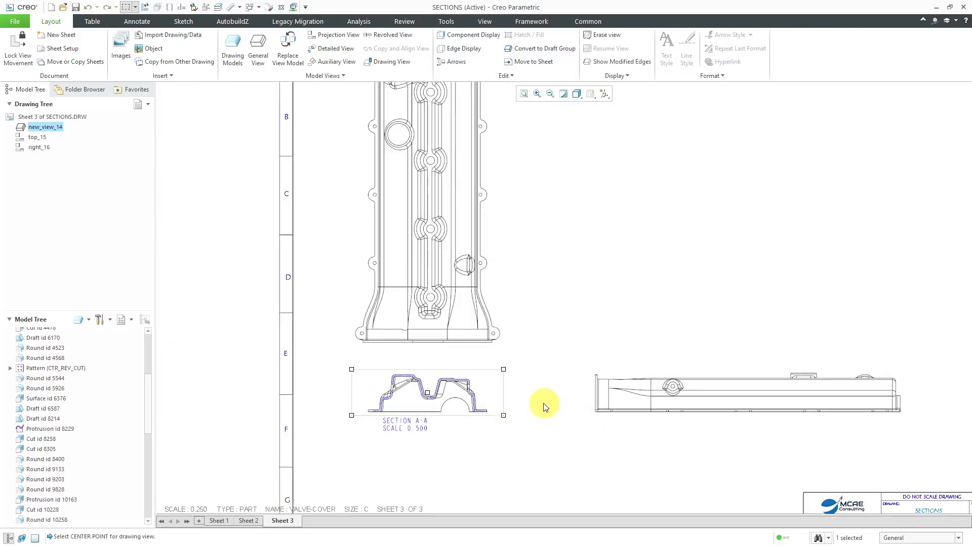
right_click(541, 329)
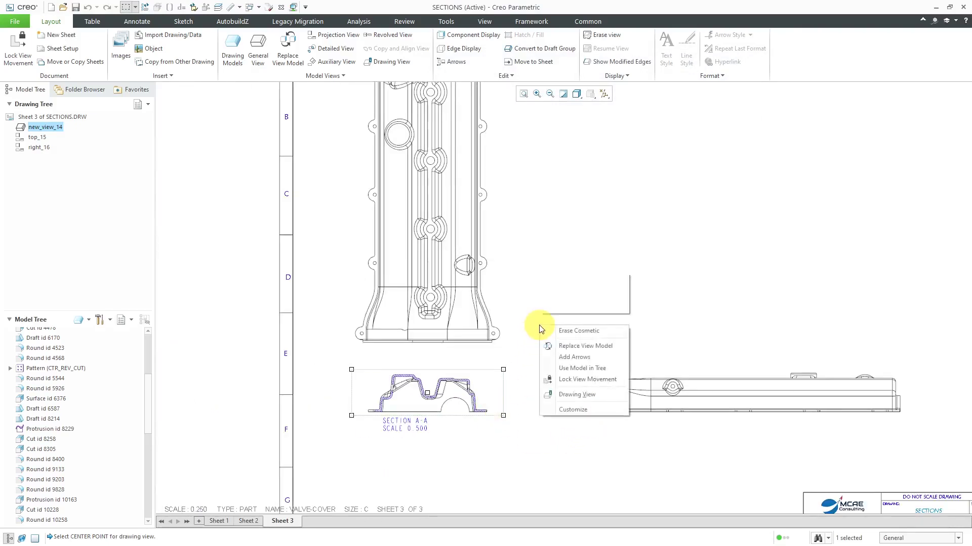
click(574, 357)
click(434, 239)
scroll(494, 358, down, 2)
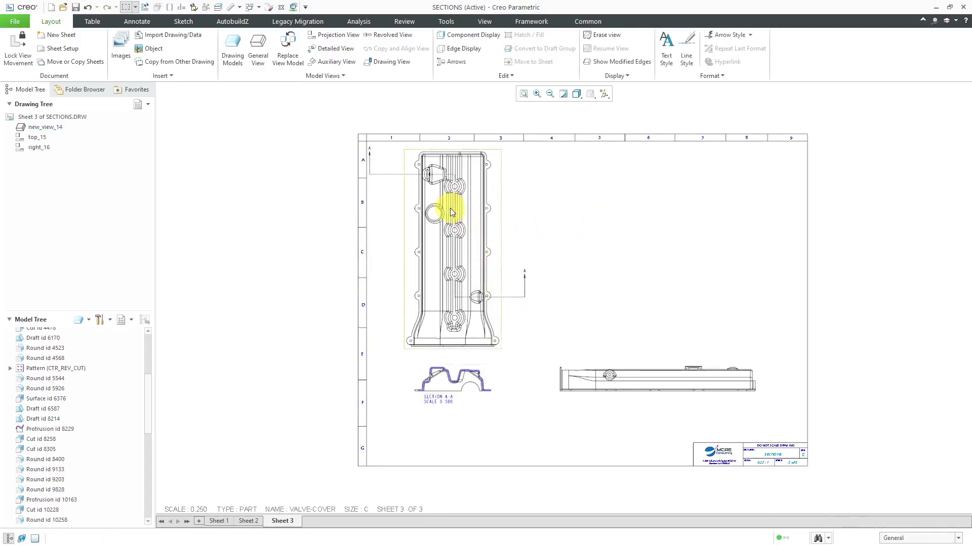
scroll(371, 155, up, 3)
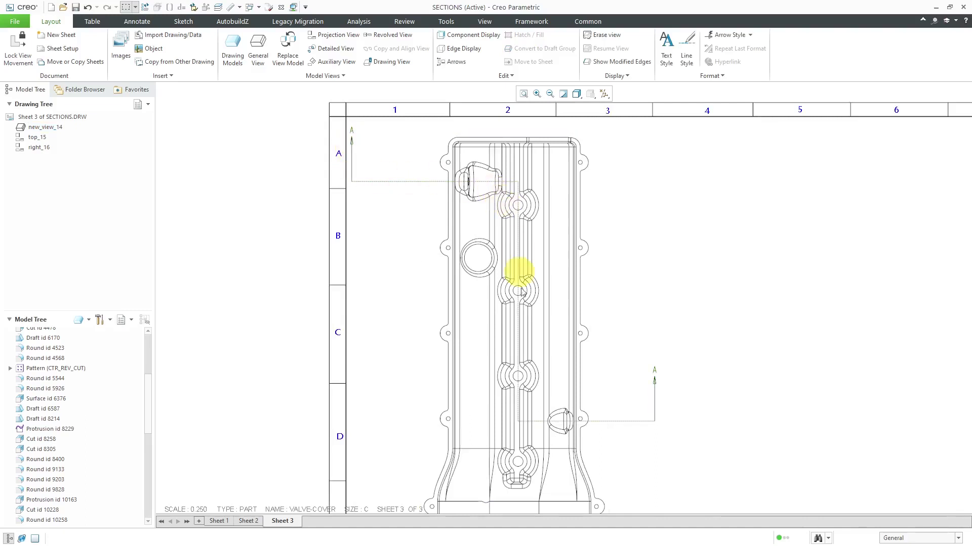
scroll(451, 244, down, 2)
scroll(452, 246, down, 1)
scroll(549, 367, up, 1)
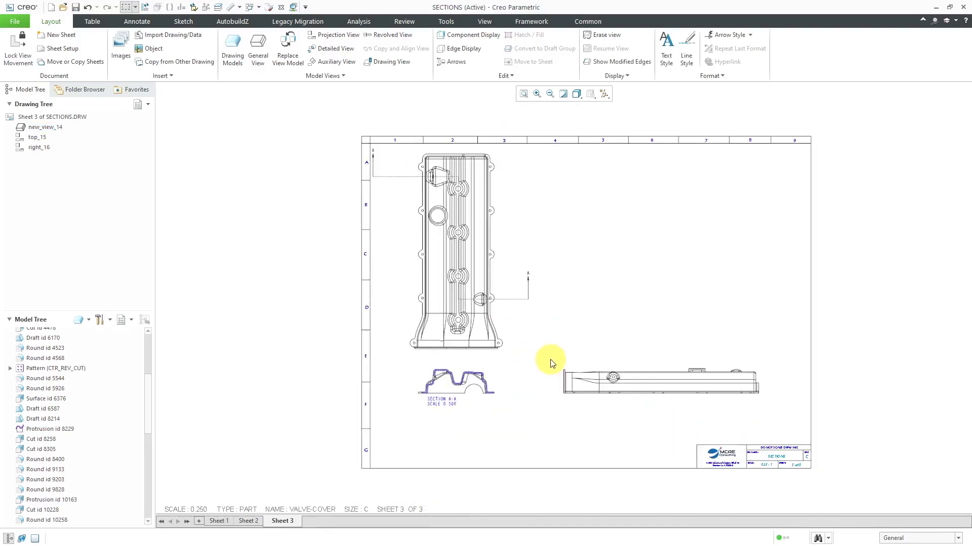
- Delete the projected right view from the sheet
scroll(489, 299, up, 2)
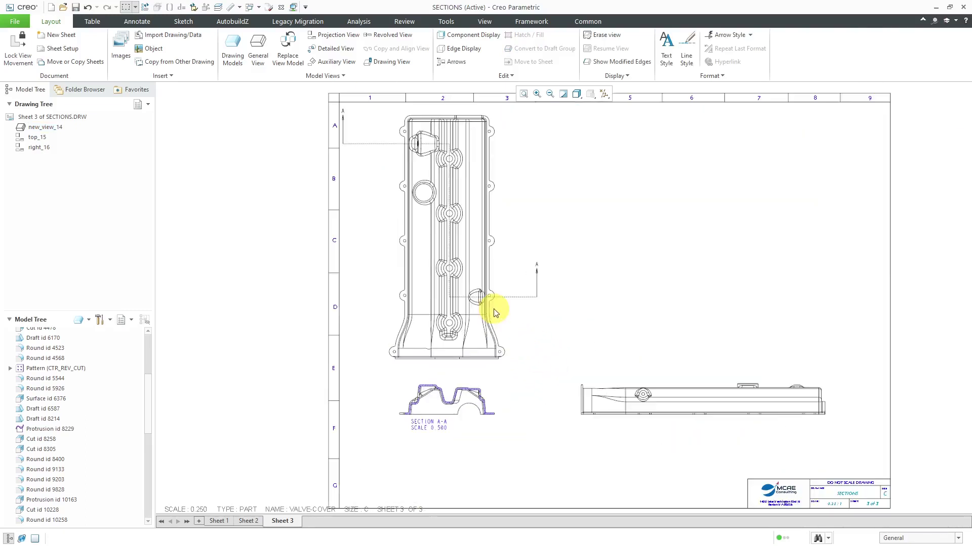
click(693, 423)
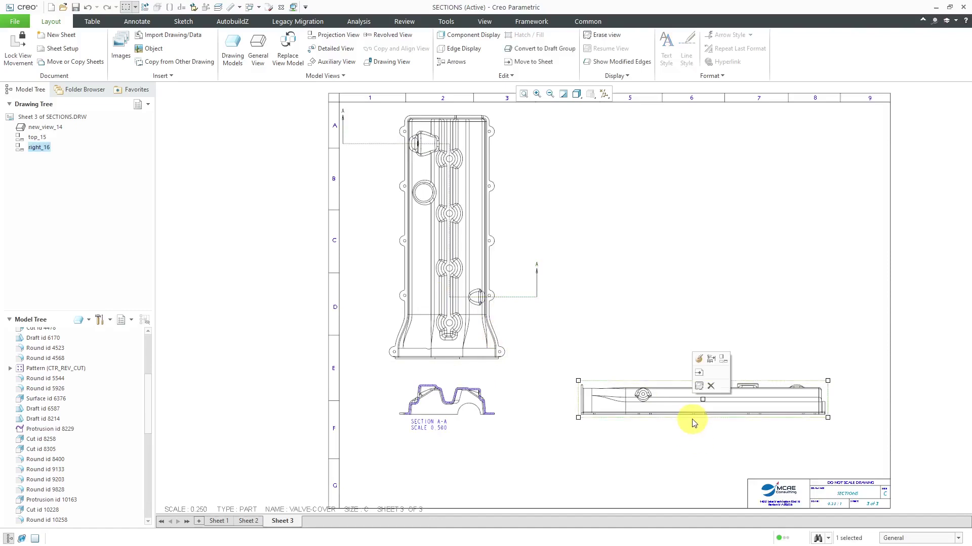
click(710, 387)
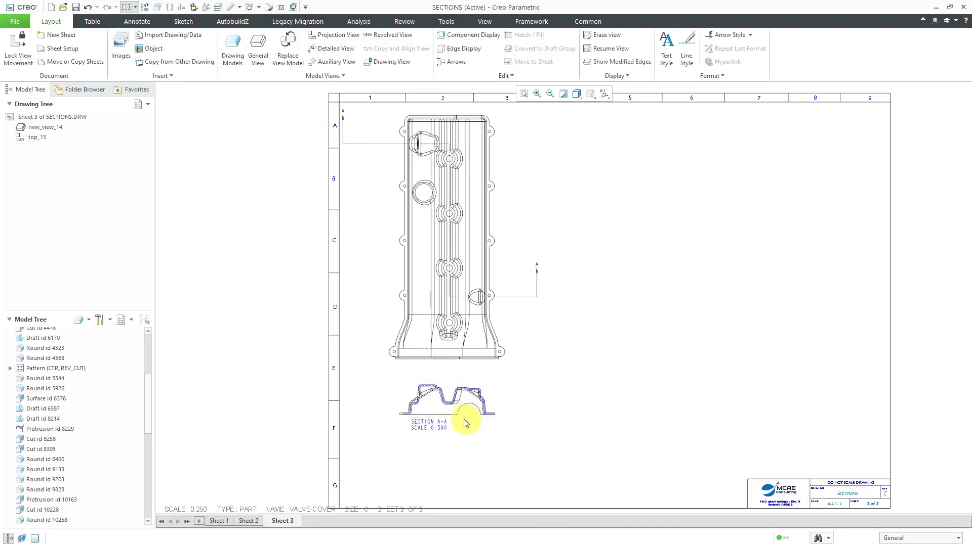
- Insert a general view to the right of the section A-A front view, using the FRONT model orientation
right_click(643, 318)
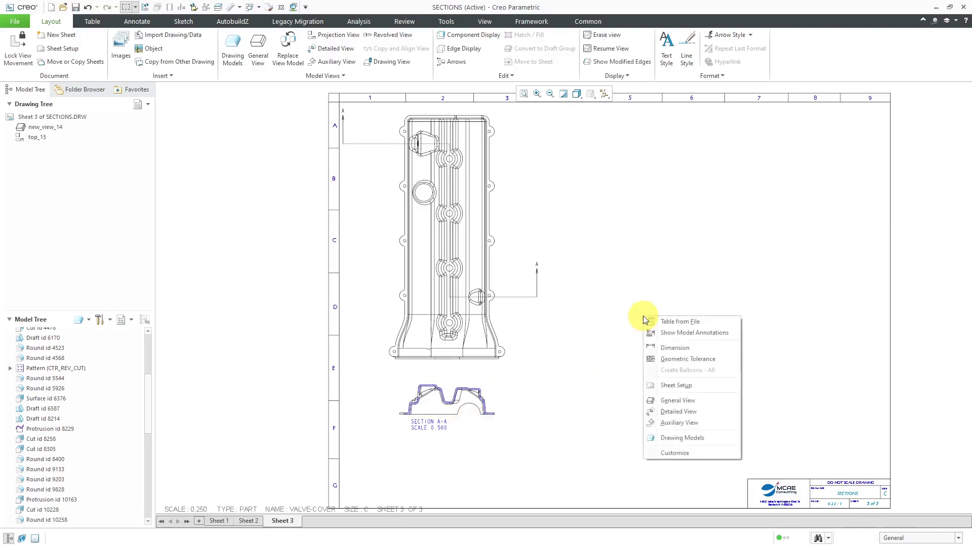
click(685, 403)
click(498, 346)
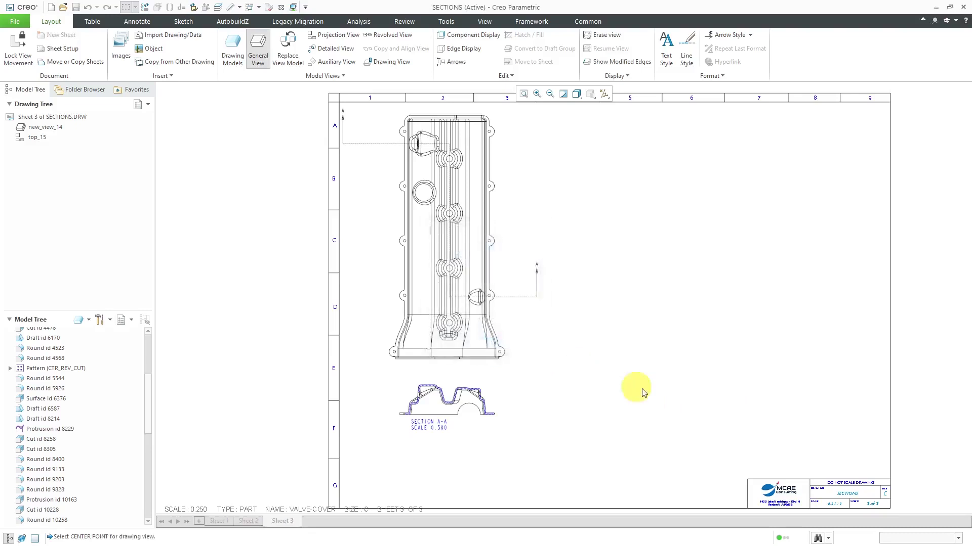
click(680, 402)
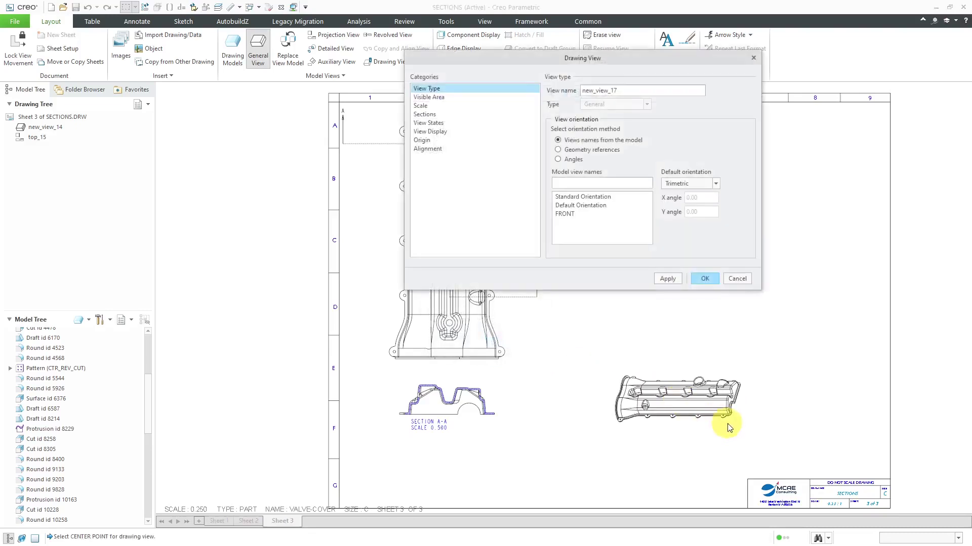
click(568, 217)
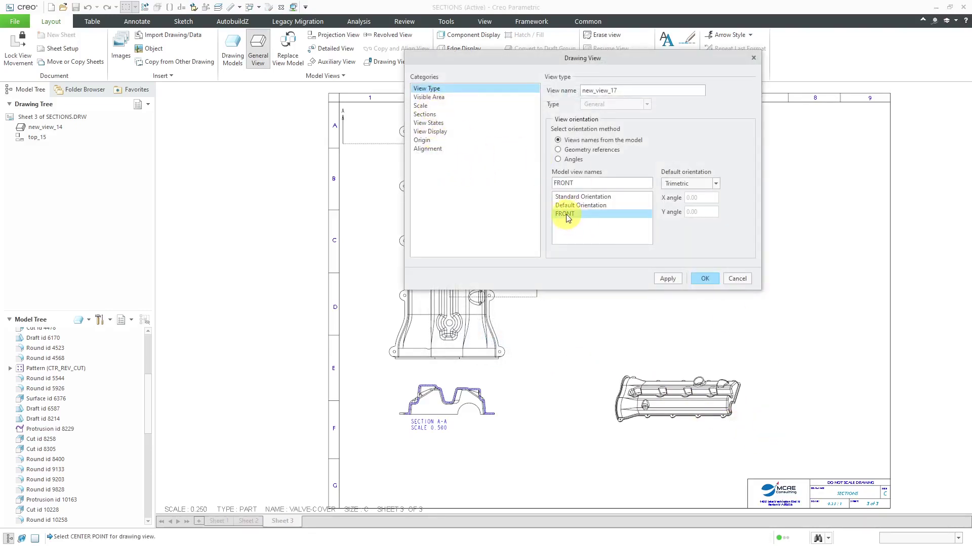
click(668, 279)
scroll(696, 330, up, 2)
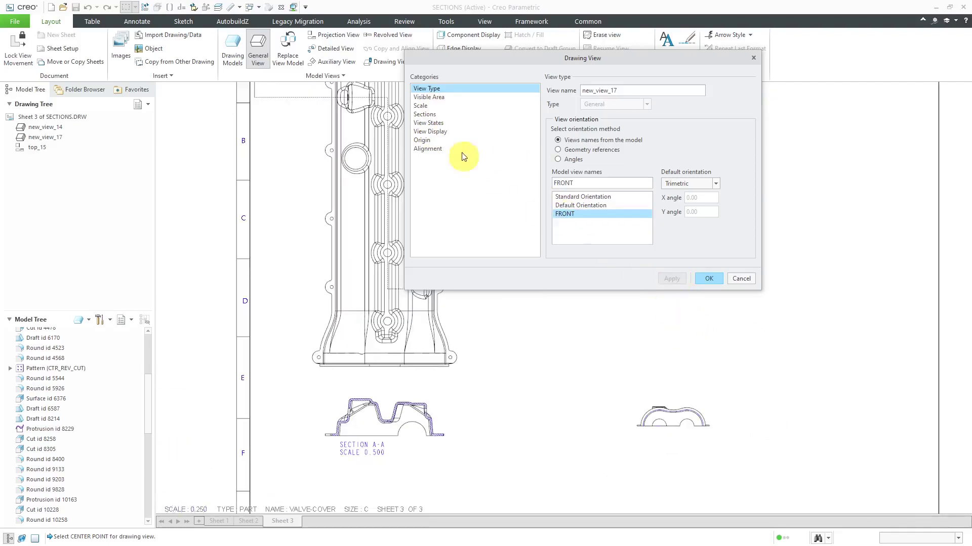
- Give the new general view a custom scale of 0.5 and apply the change
click(423, 105)
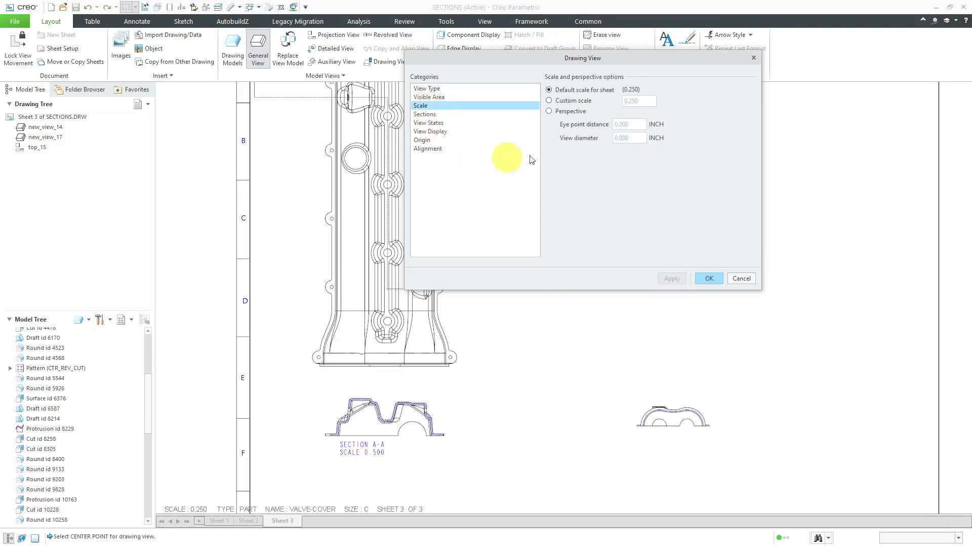
click(549, 101)
double_click(635, 102)
text(.5)
key(Return)
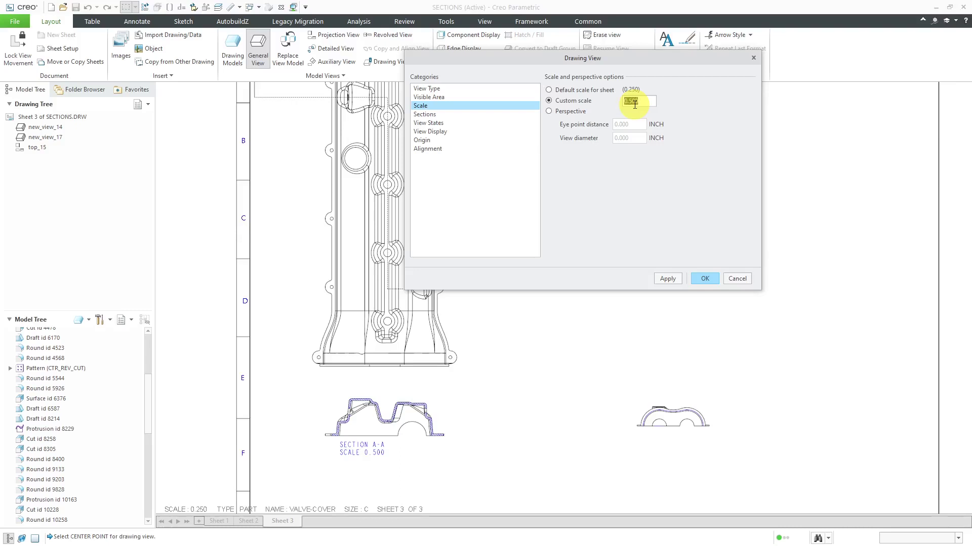
click(434, 150)
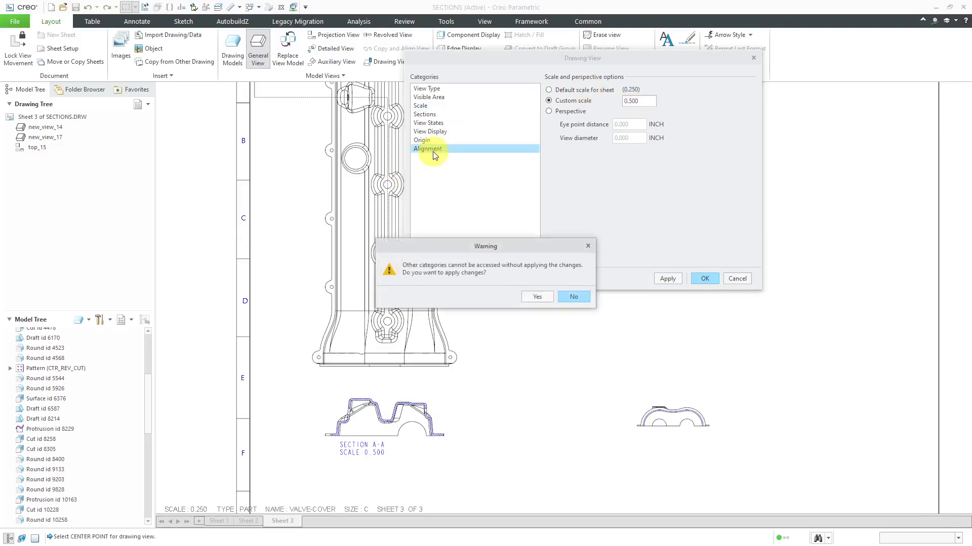
click(545, 299)
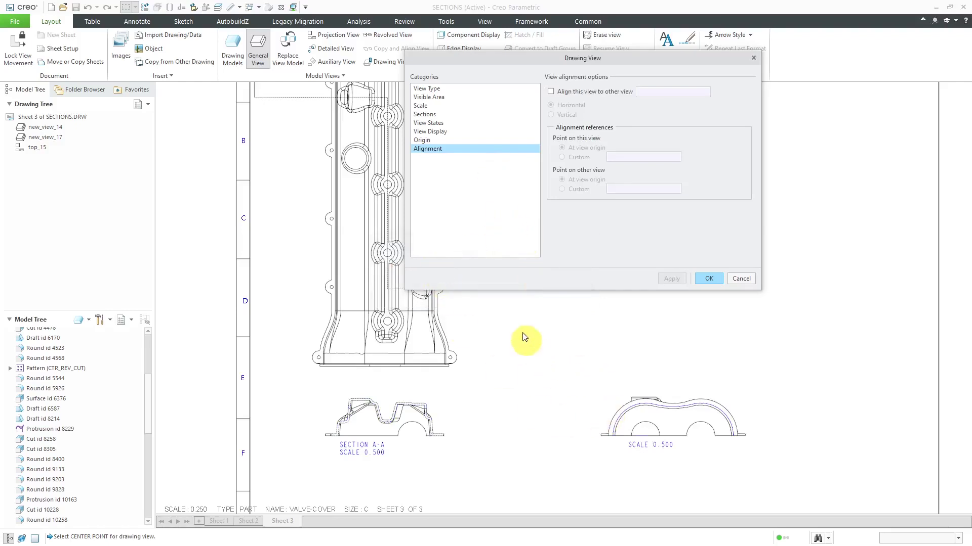
- Align the new general view horizontally to the section A-A front view, using the view origins as references
click(550, 92)
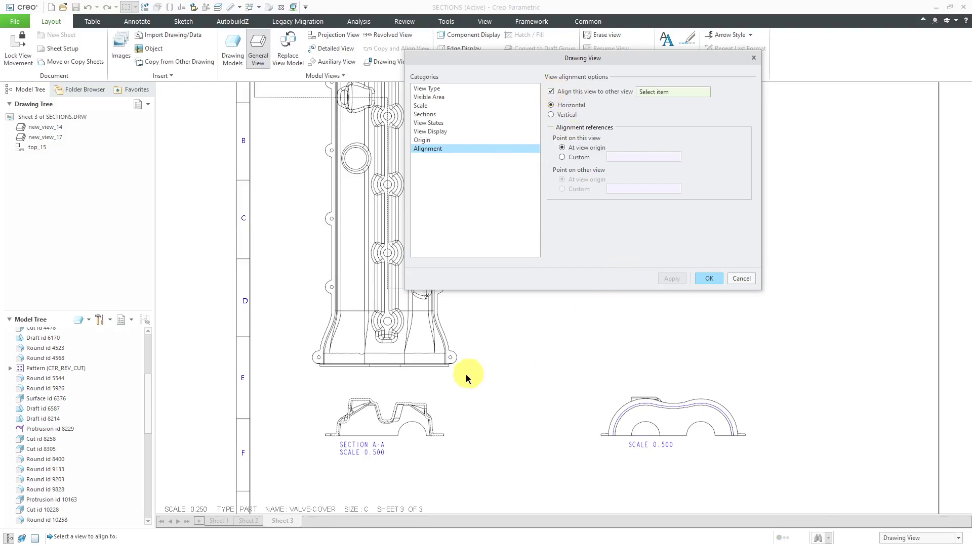
click(423, 422)
click(669, 279)
scroll(476, 403, up, 1)
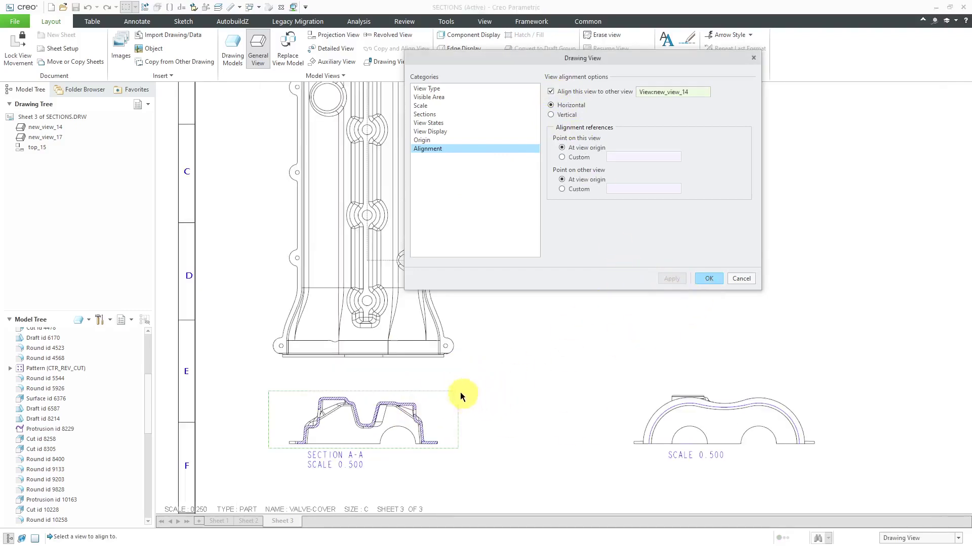
scroll(421, 373, down, 1)
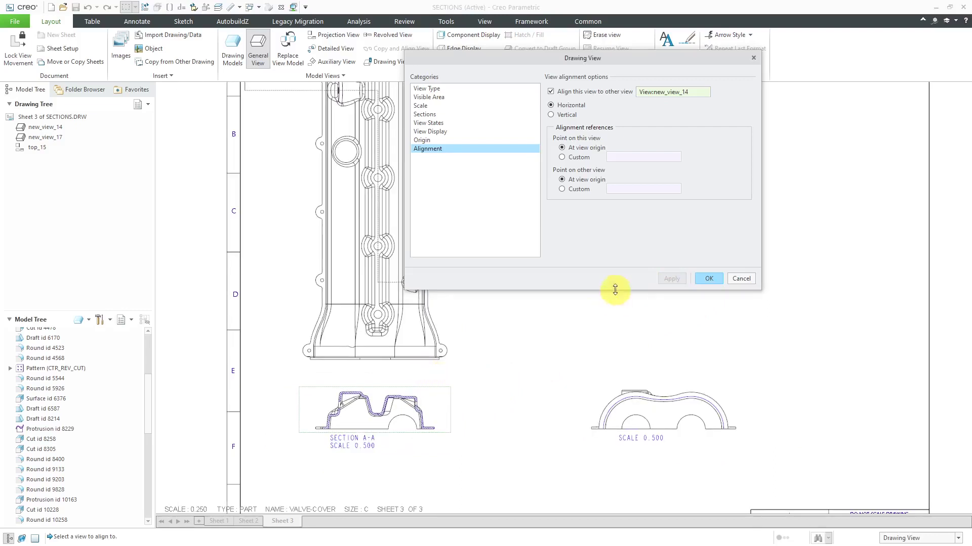
click(709, 279)
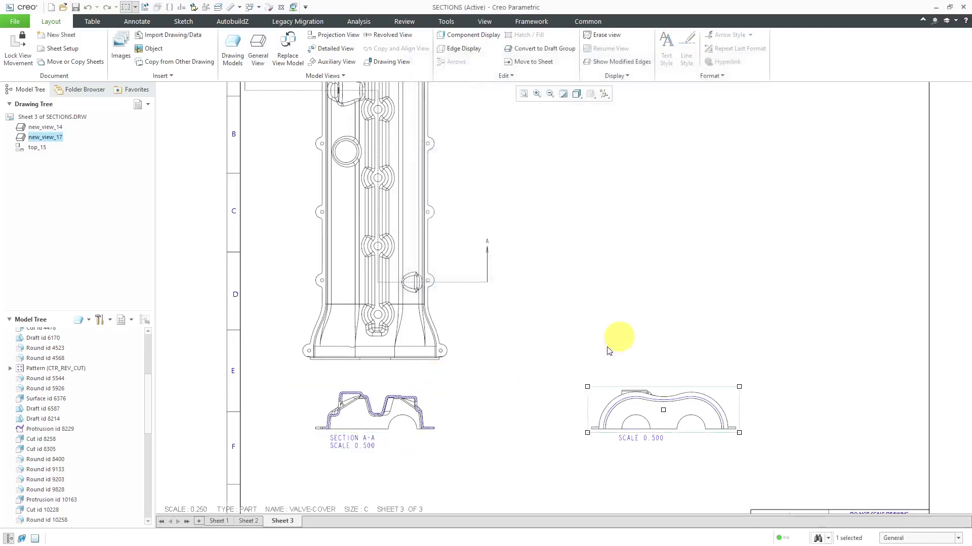
click(507, 358)
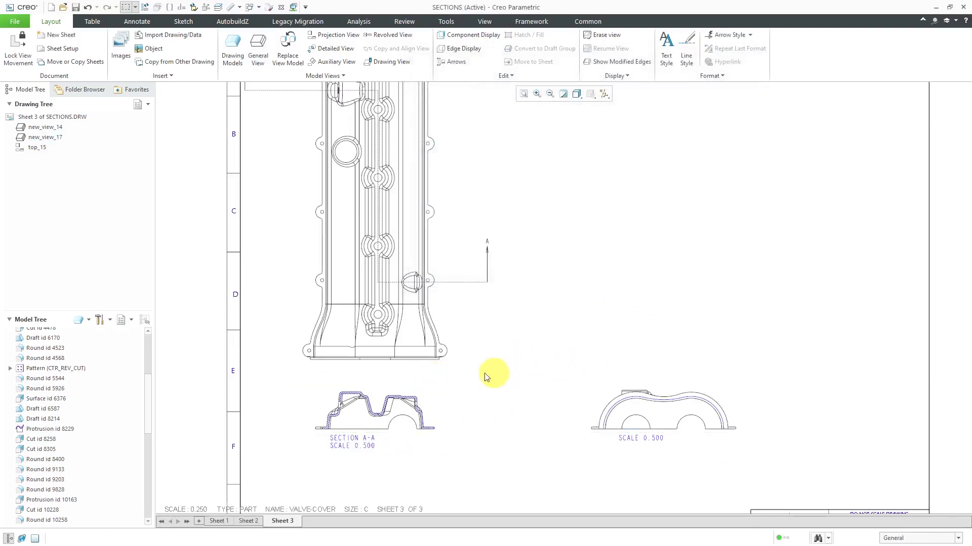
- Move the SECTION A-A note lower so that it is centred beneath the original front view
double_click(368, 450)
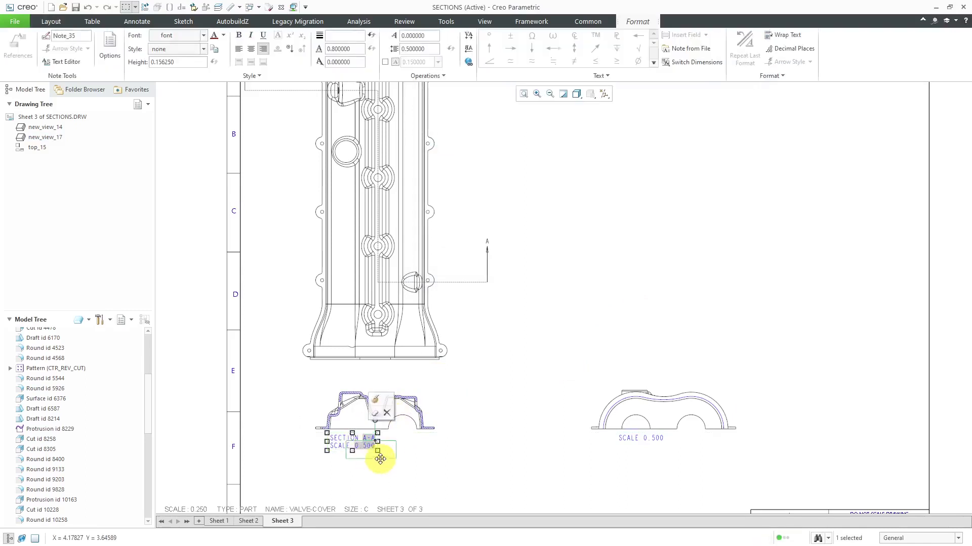
drag(393, 463, 394, 464)
click(465, 473)
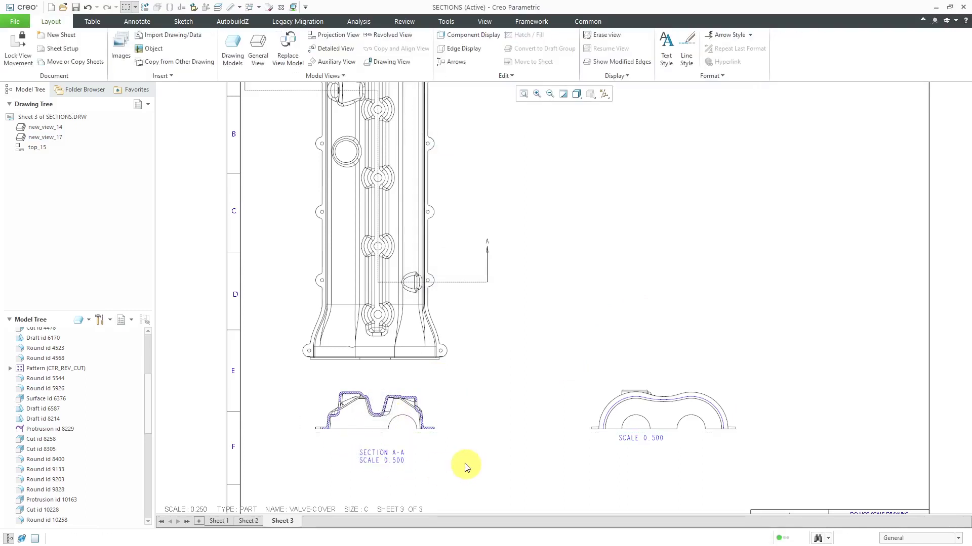
- Apply 2D cross-section A with a Full sectioned area to the second front view
double_click(664, 426)
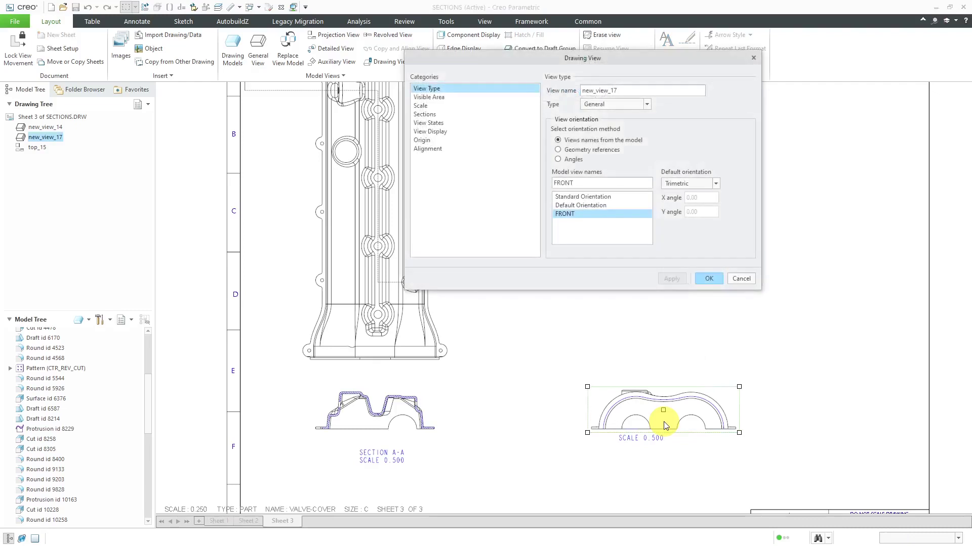
click(435, 113)
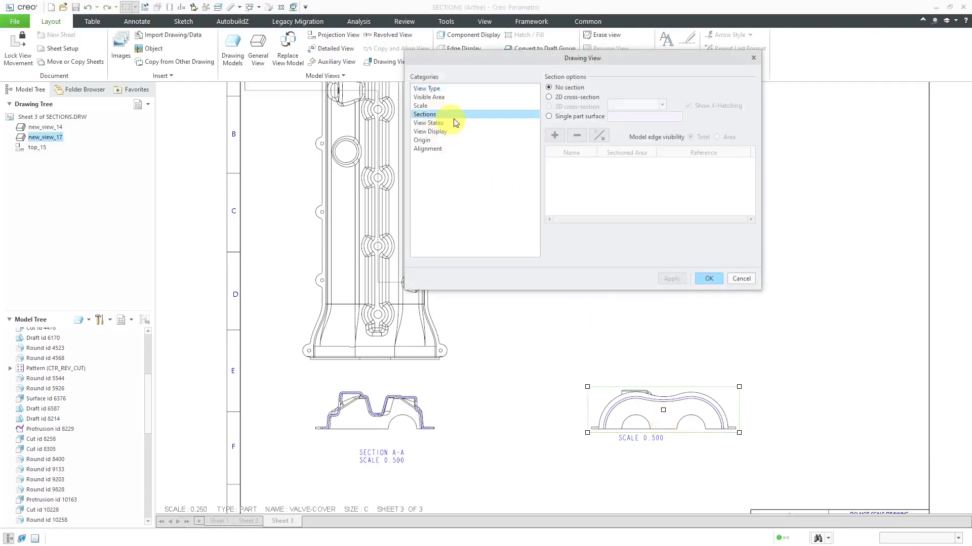
drag(489, 59, 575, 58)
click(632, 97)
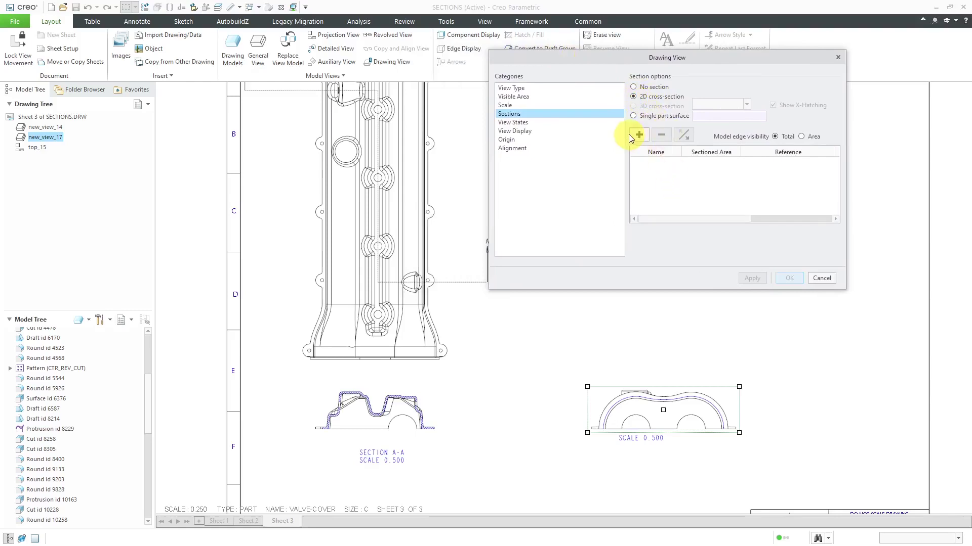
click(644, 134)
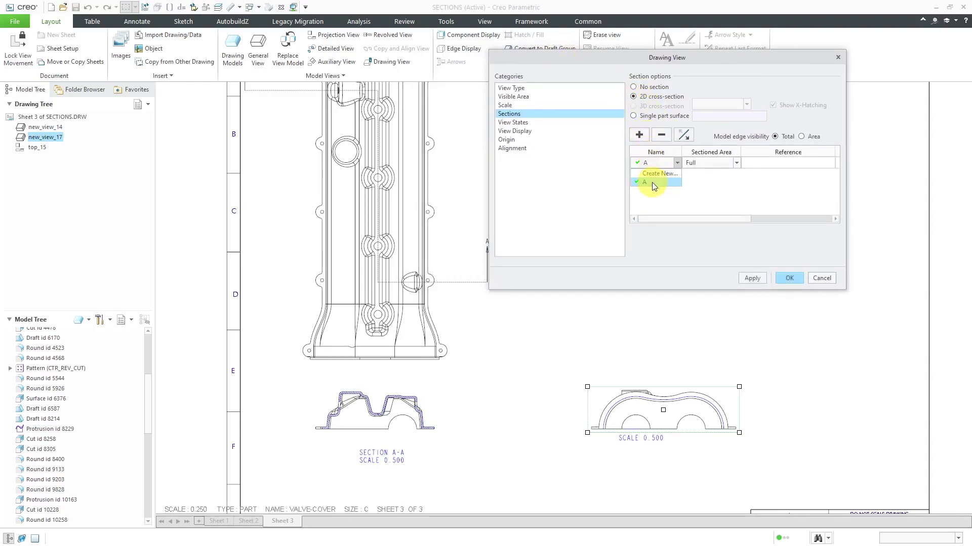
click(756, 278)
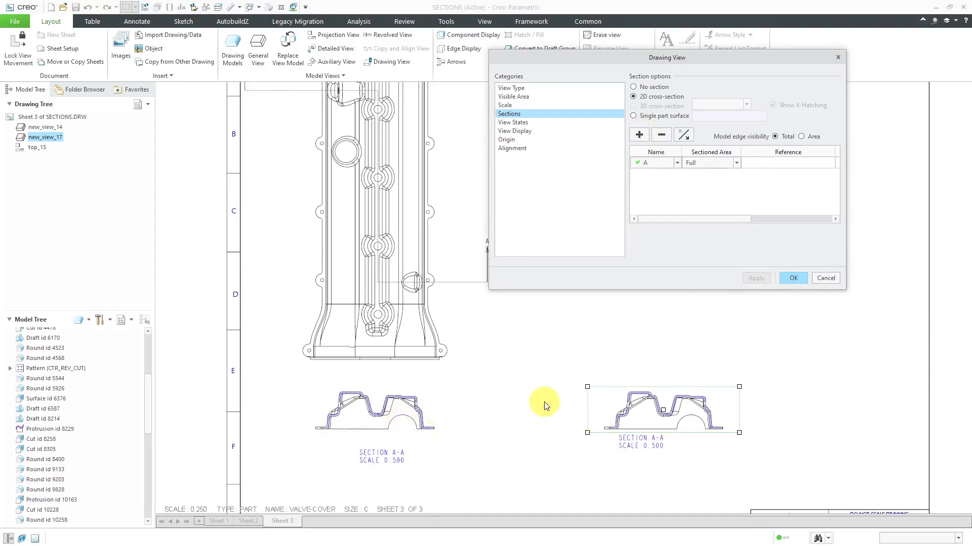
- Change the second front view's sectioned area to Full(Unfold)
click(720, 163)
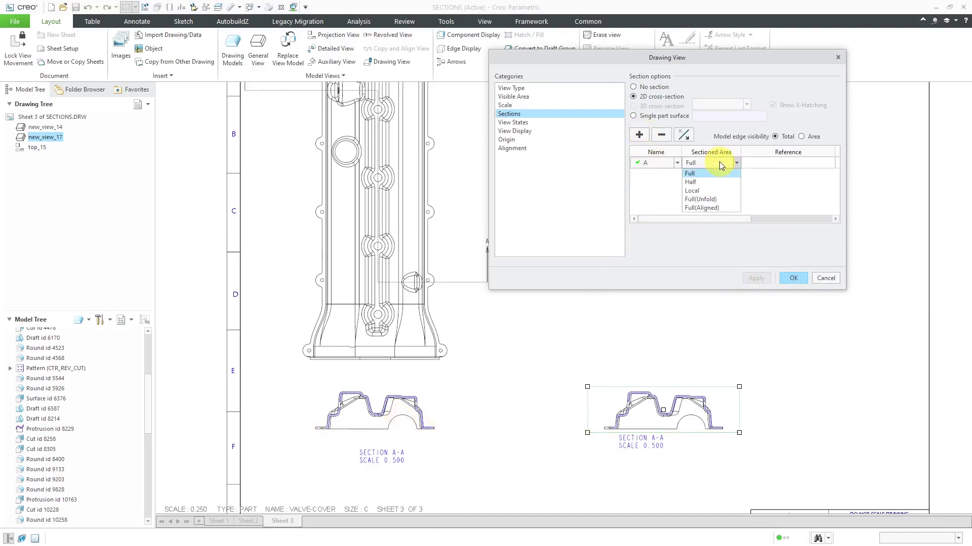
click(728, 201)
click(755, 283)
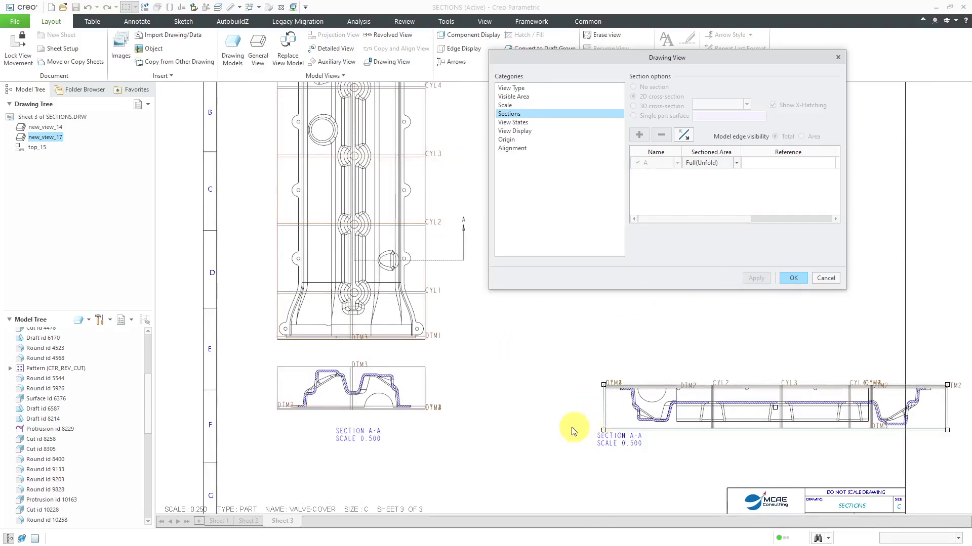
click(787, 277)
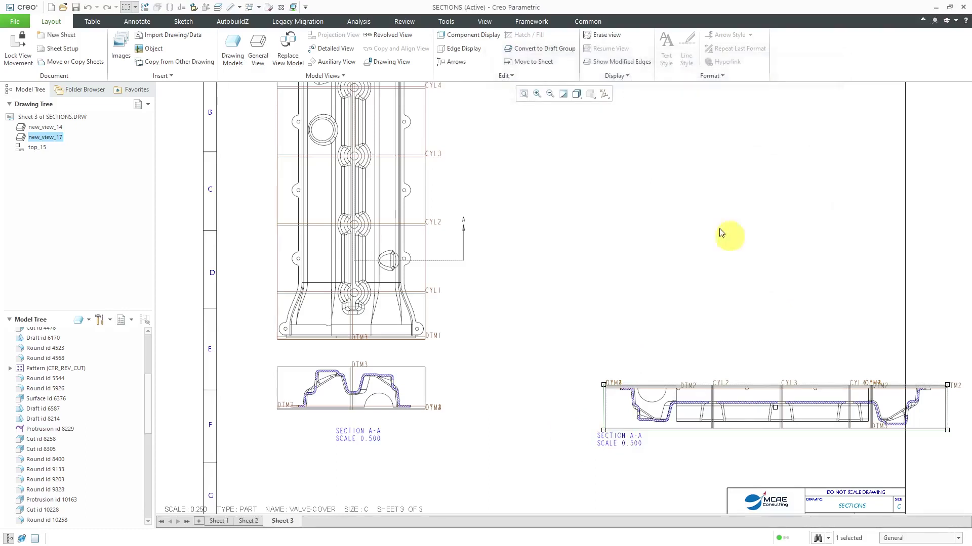
- Turn off the datum plane display in the drawing
click(604, 94)
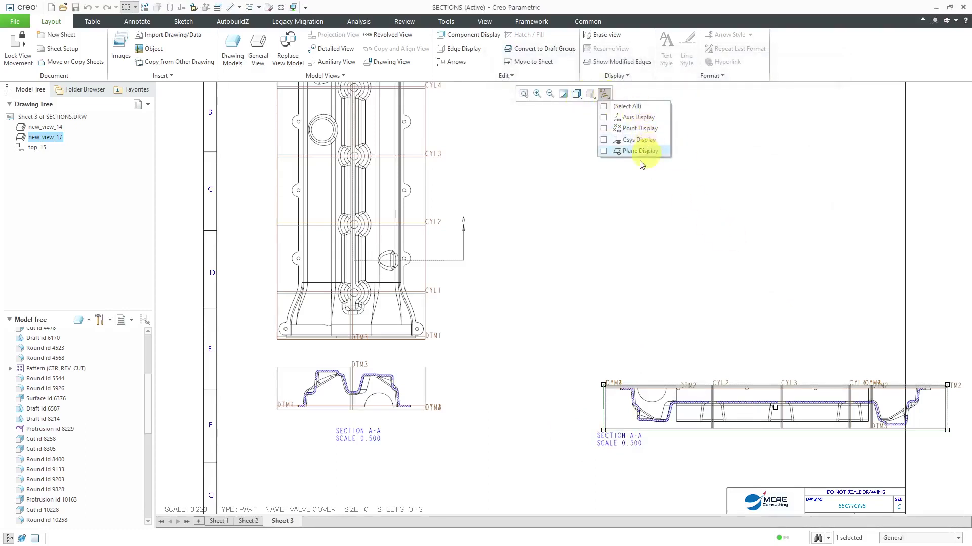
click(612, 148)
scroll(597, 222, down, 1)
scroll(597, 223, up, 1)
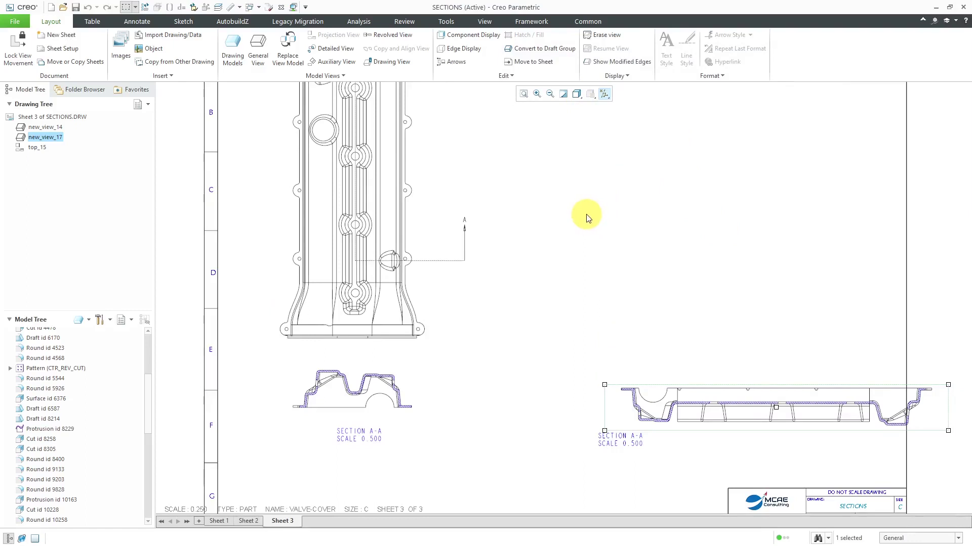
- Move the unfolded section view inside the drawing border and compare it with the full section view
drag(777, 405, 690, 371)
click(616, 330)
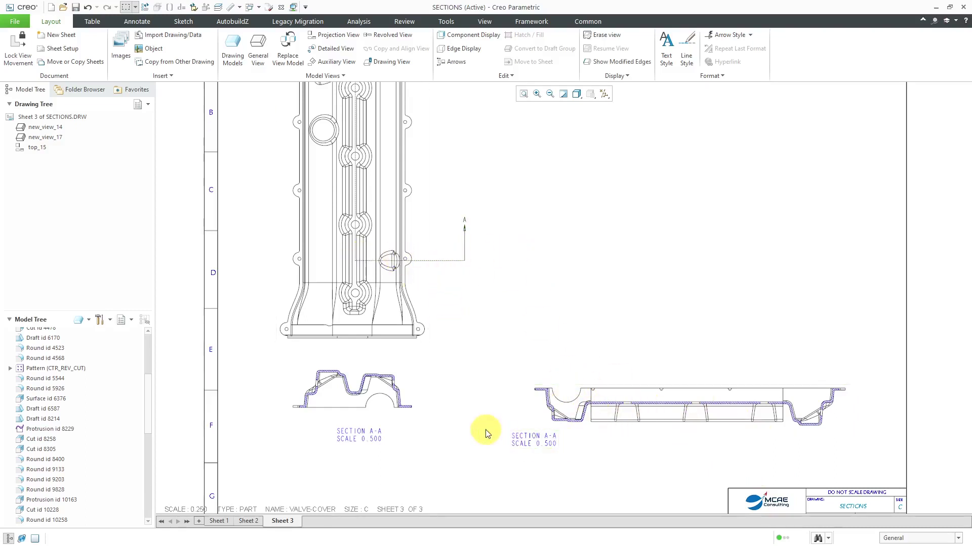
scroll(486, 433, down, 2)
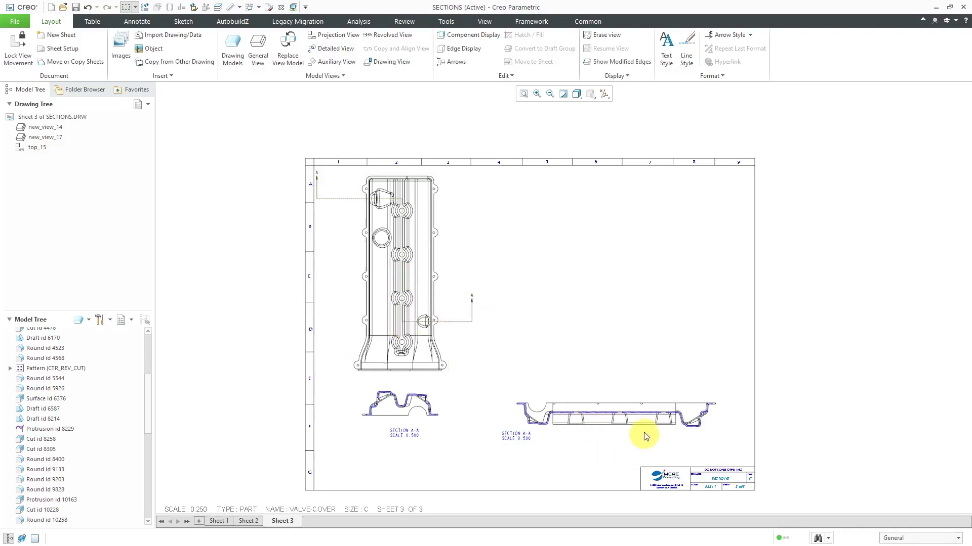
scroll(645, 436, up, 1)
scroll(393, 406, up, 1)
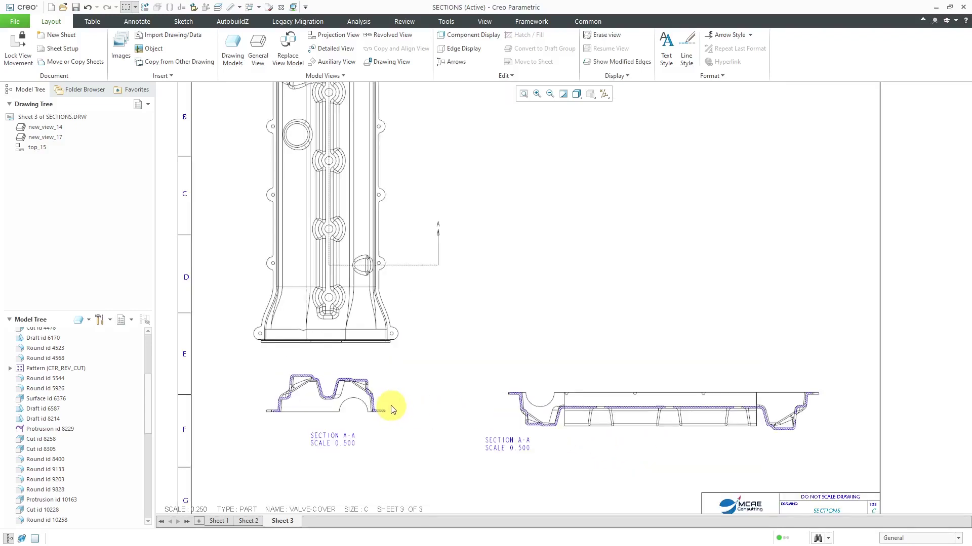